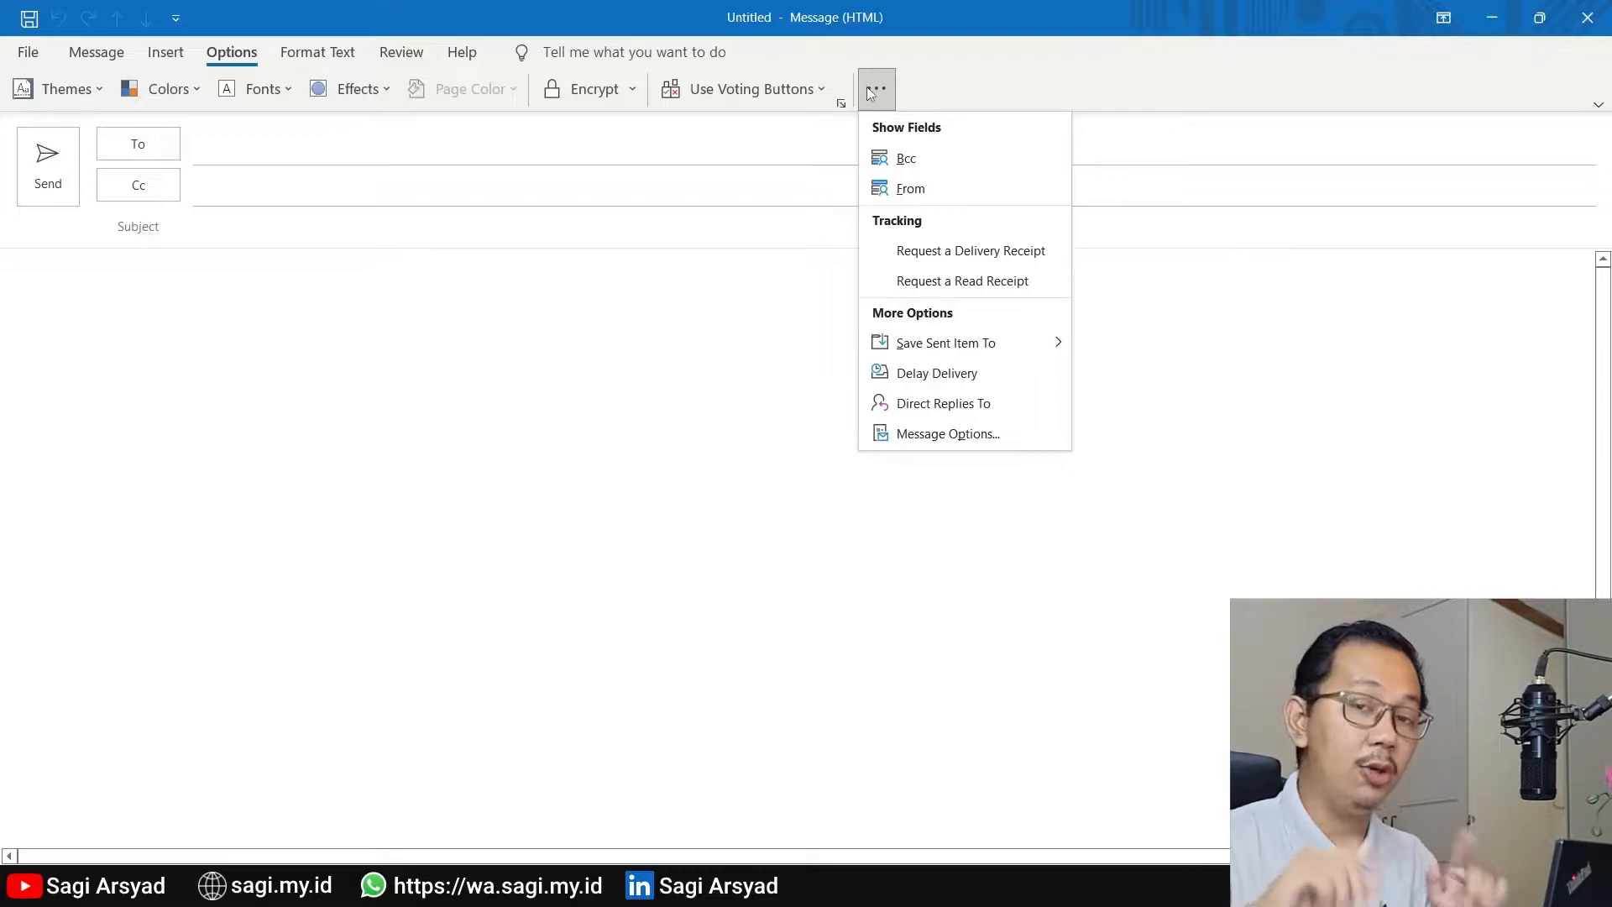
# Show the From field in the new message and open the dialog for sending from another email address
pyautogui.click(942, 178)
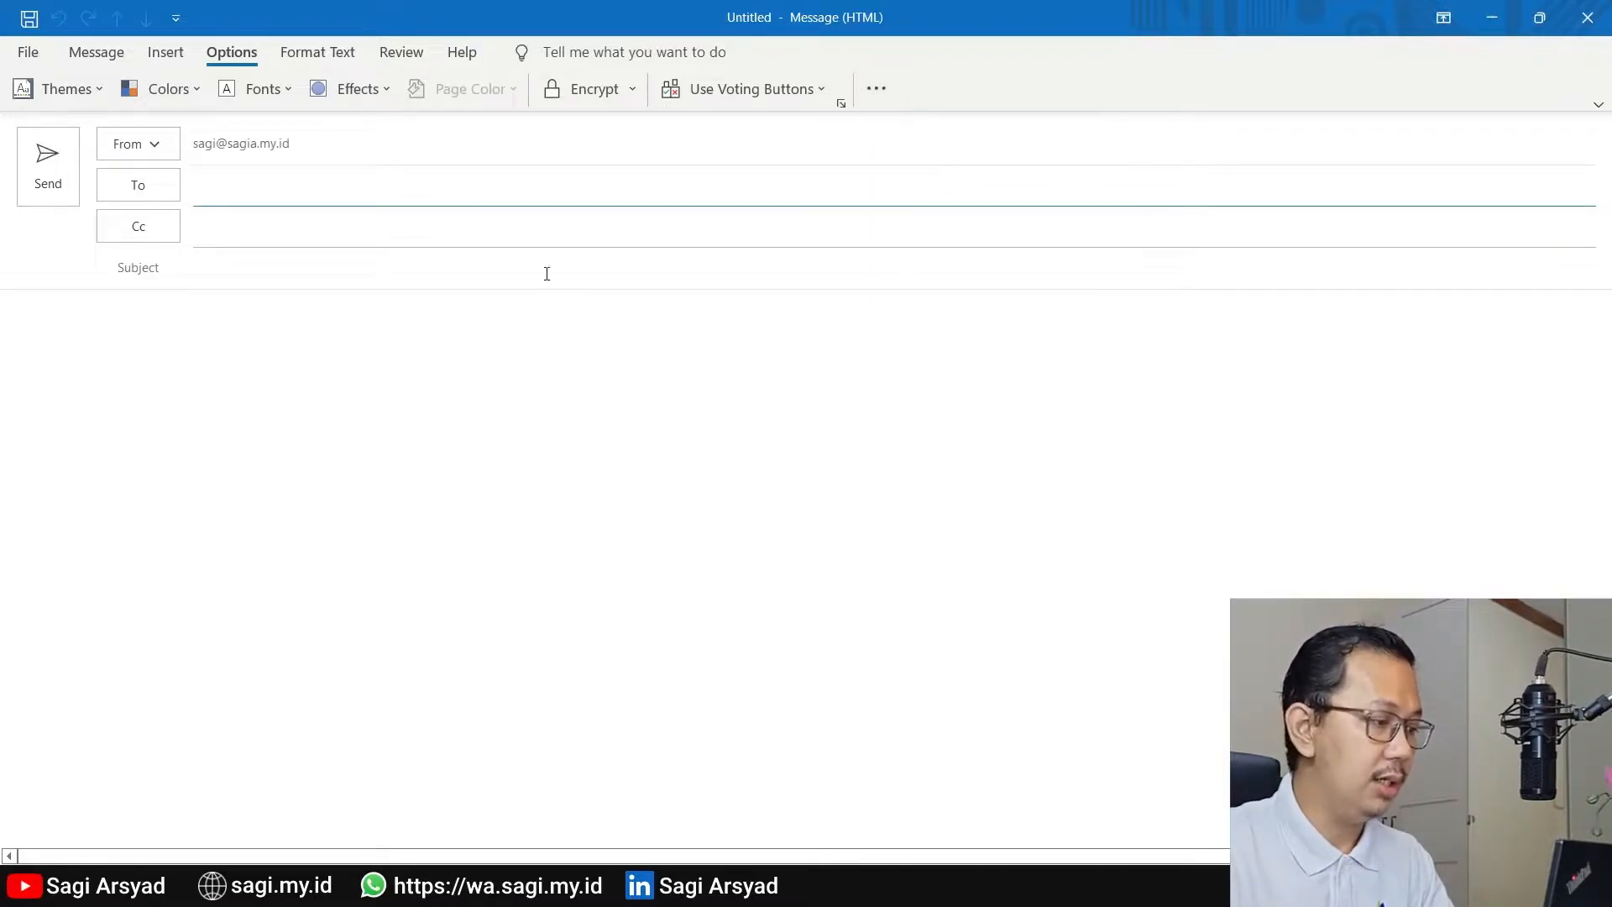
pyautogui.click(172, 144)
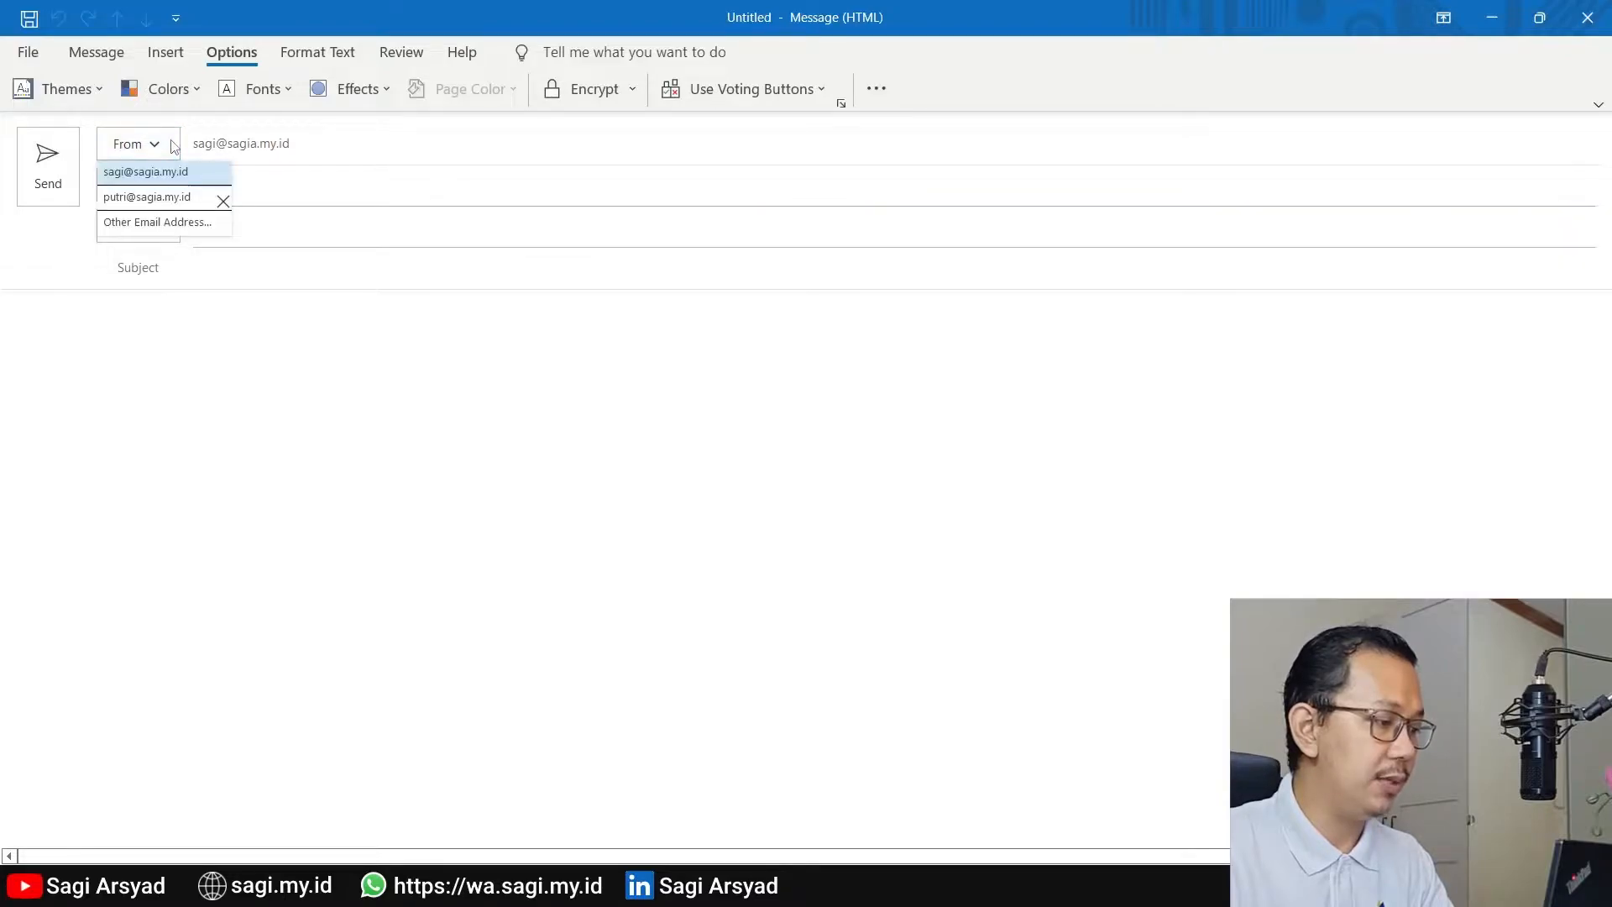
pyautogui.click(151, 224)
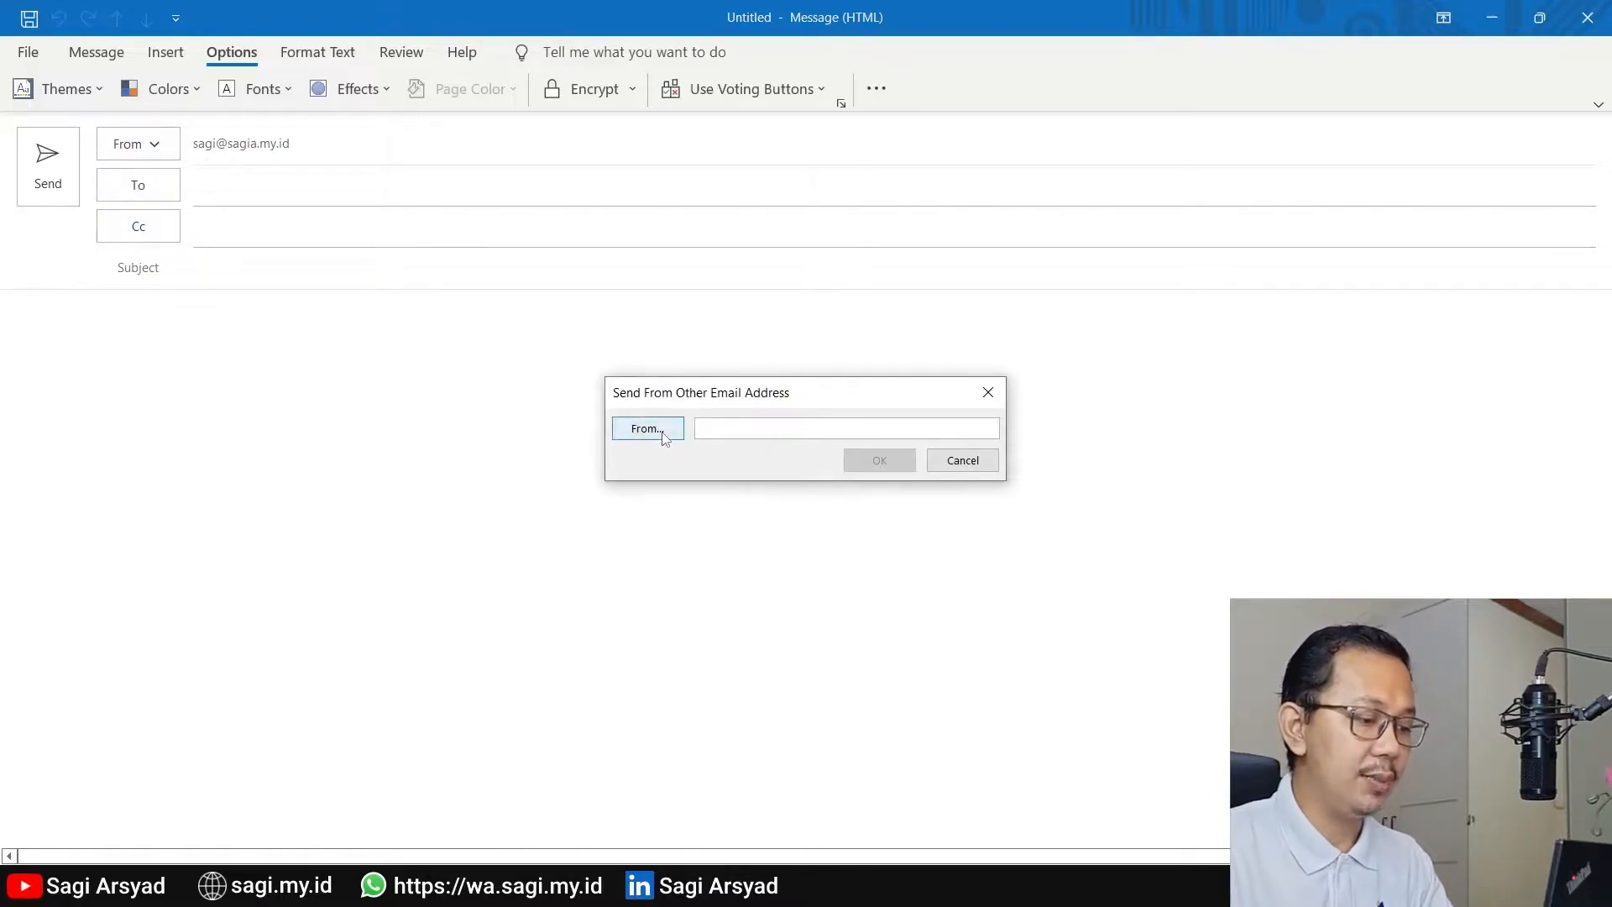
pyautogui.write('pu')
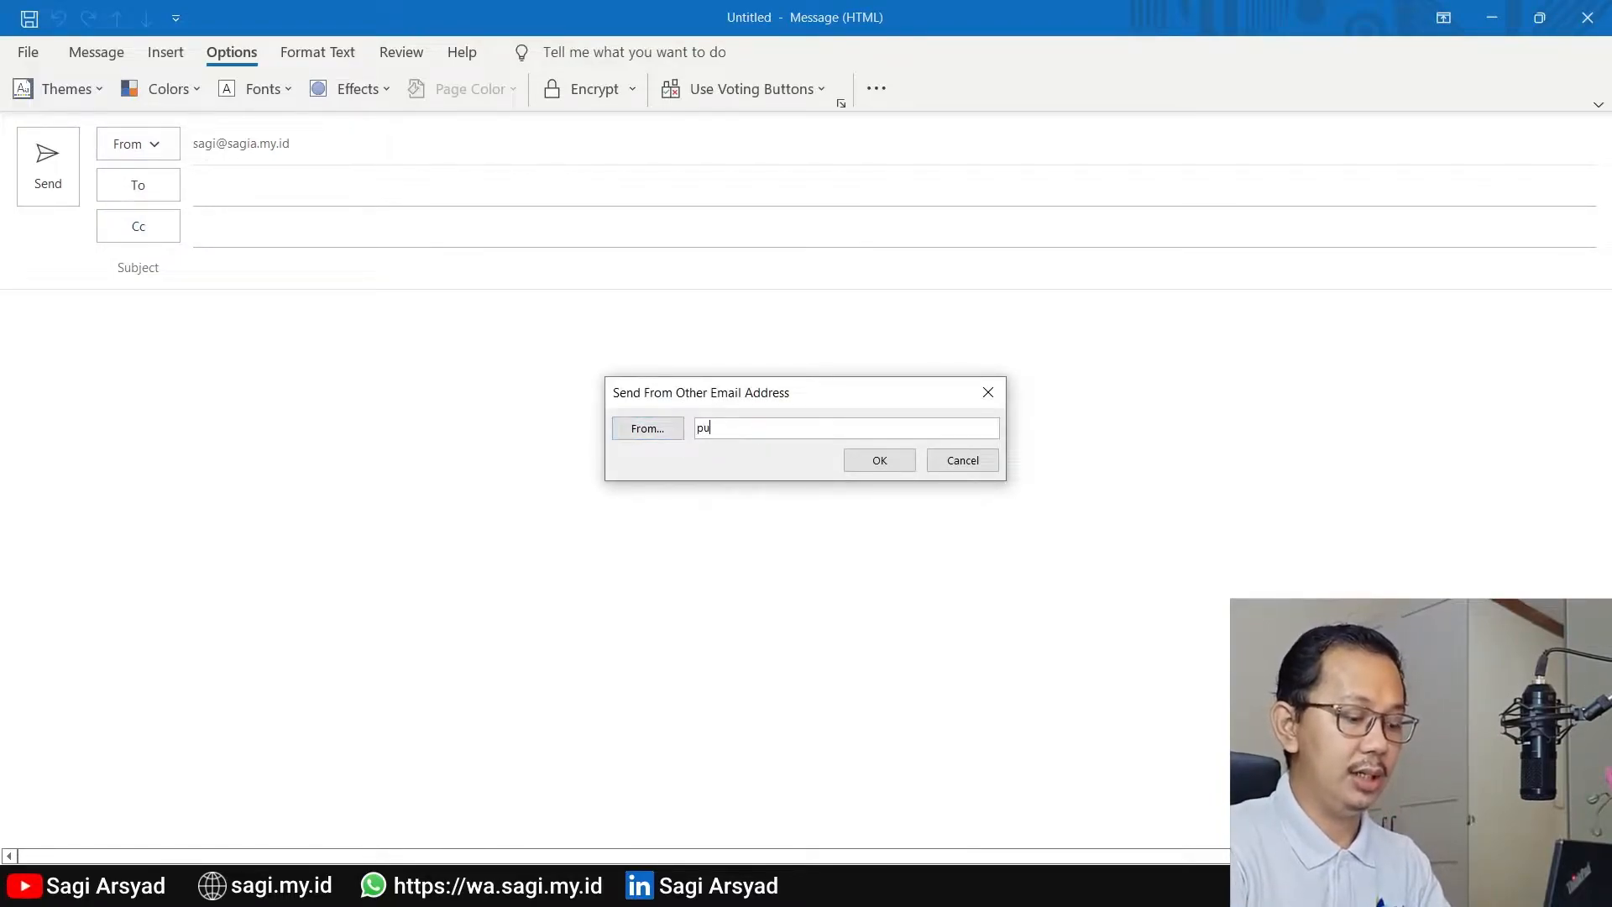
pyautogui.write('tri@')
pyautogui.press('BackSpace')
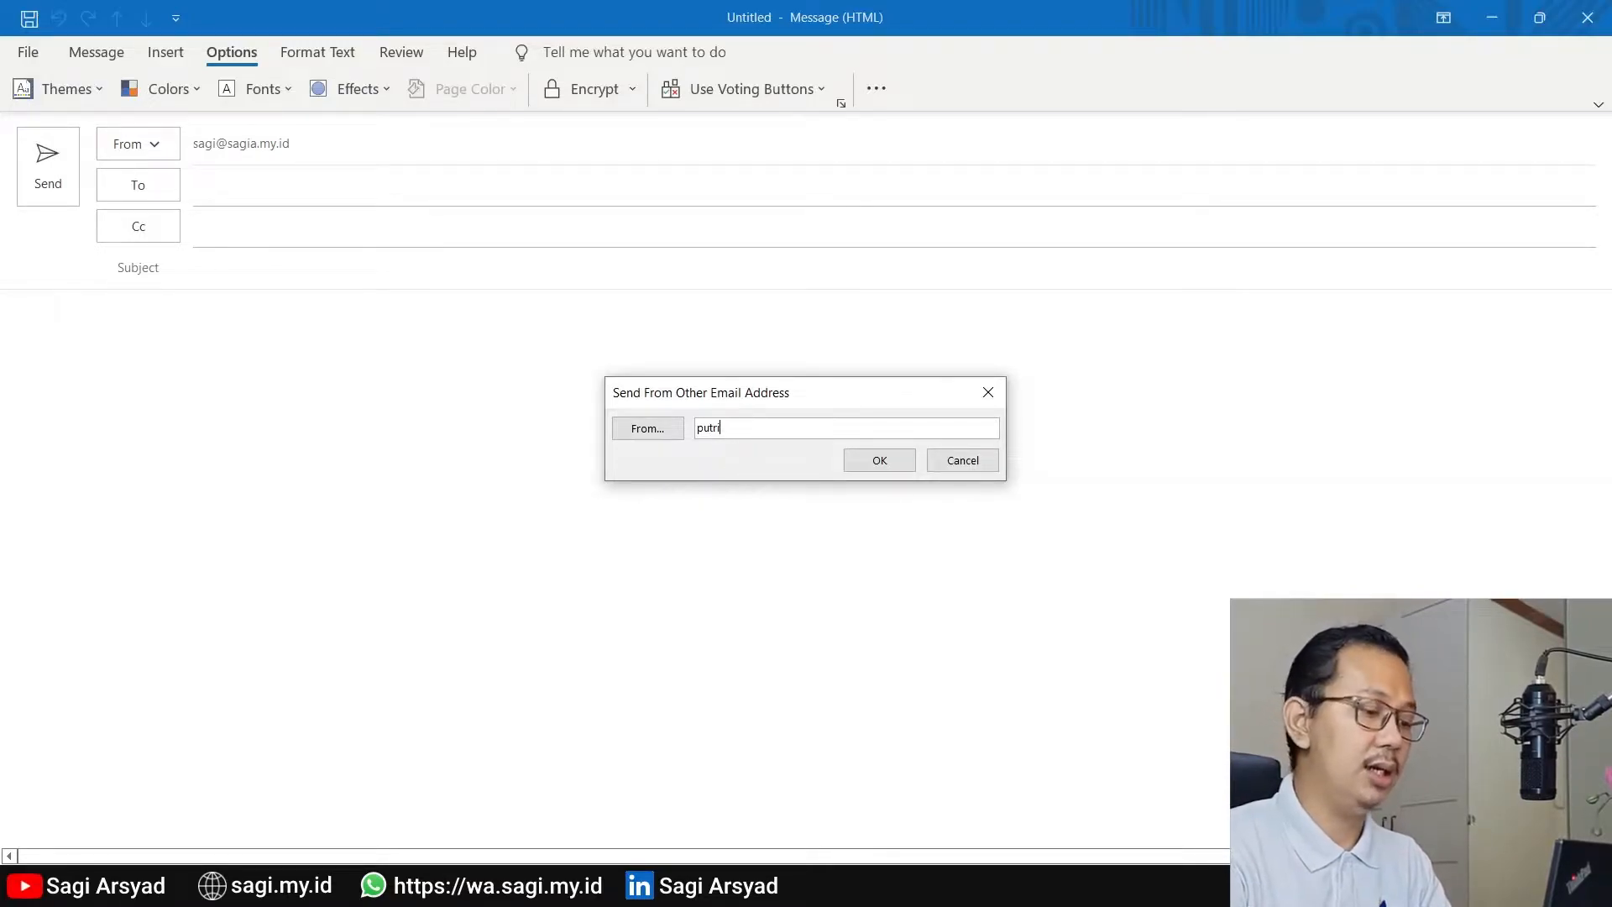
pyautogui.press('BackSpace')
pyautogui.press('BackSpace')
pyautogui.press('BackSpace')
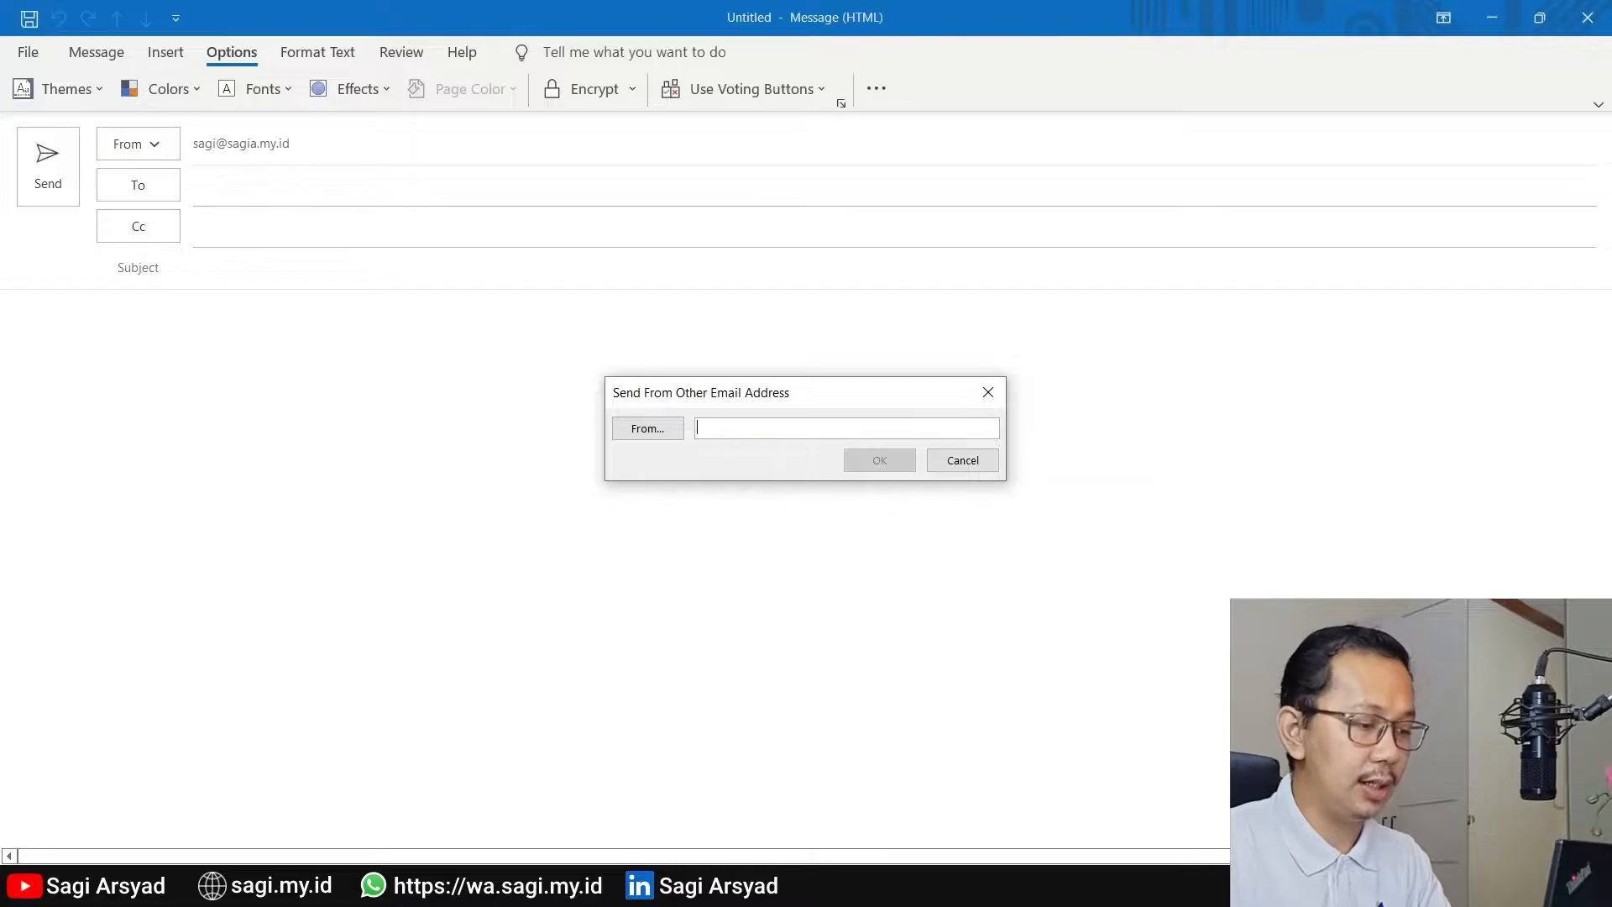
# Choose the colleague who granted send-on-behalf rights from the Offline Global Address List as the message's sender
pyautogui.click(647, 430)
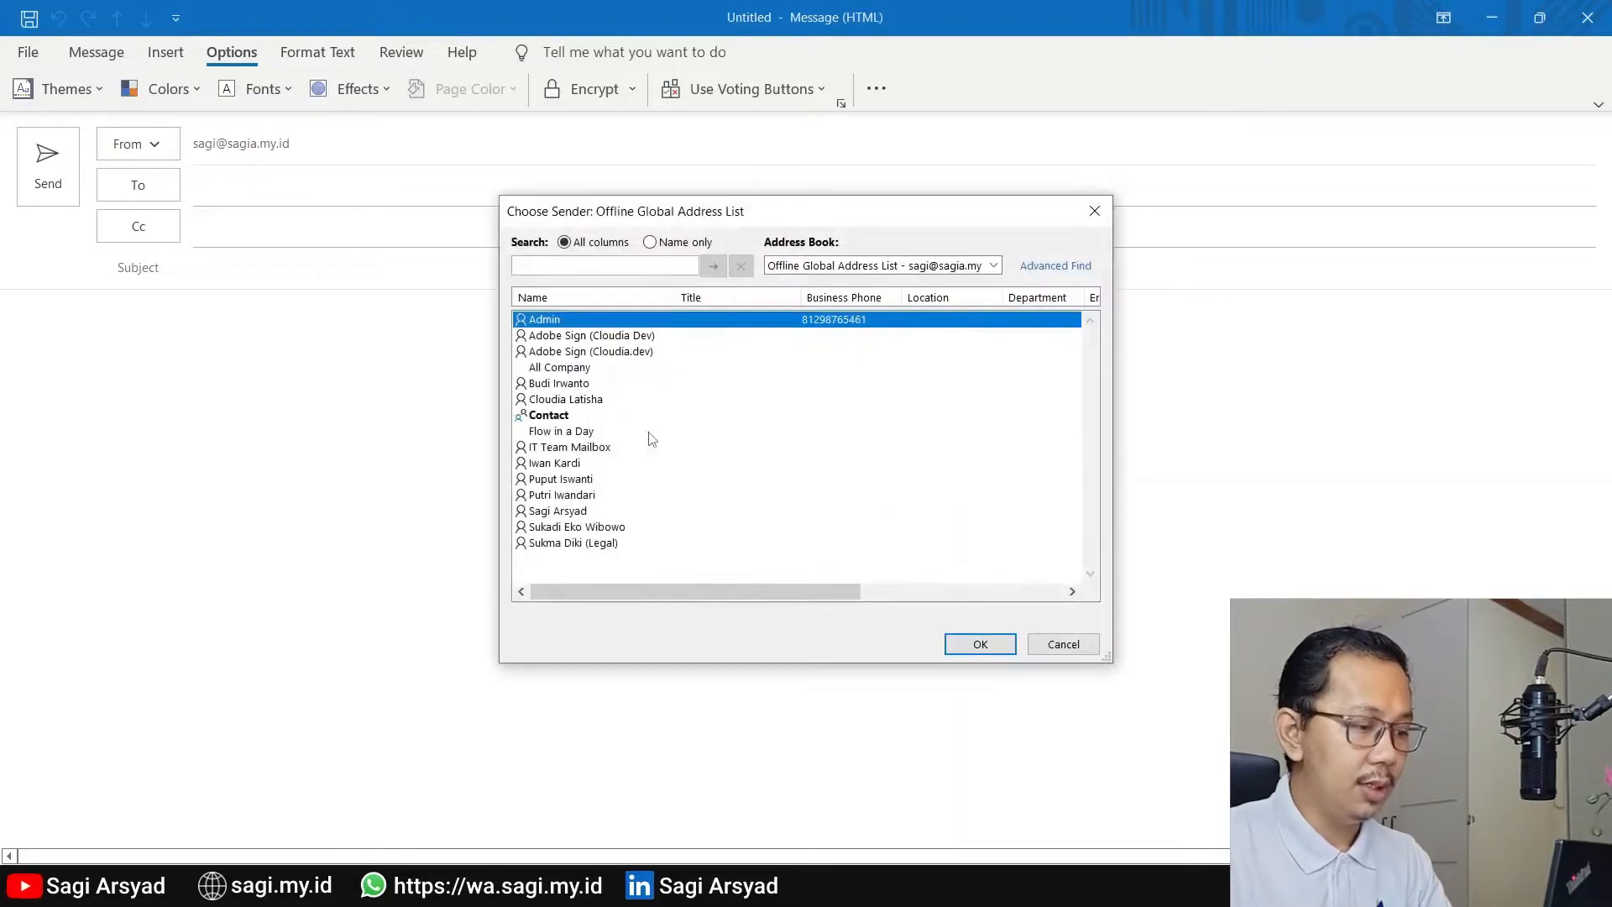
pyautogui.click(574, 497)
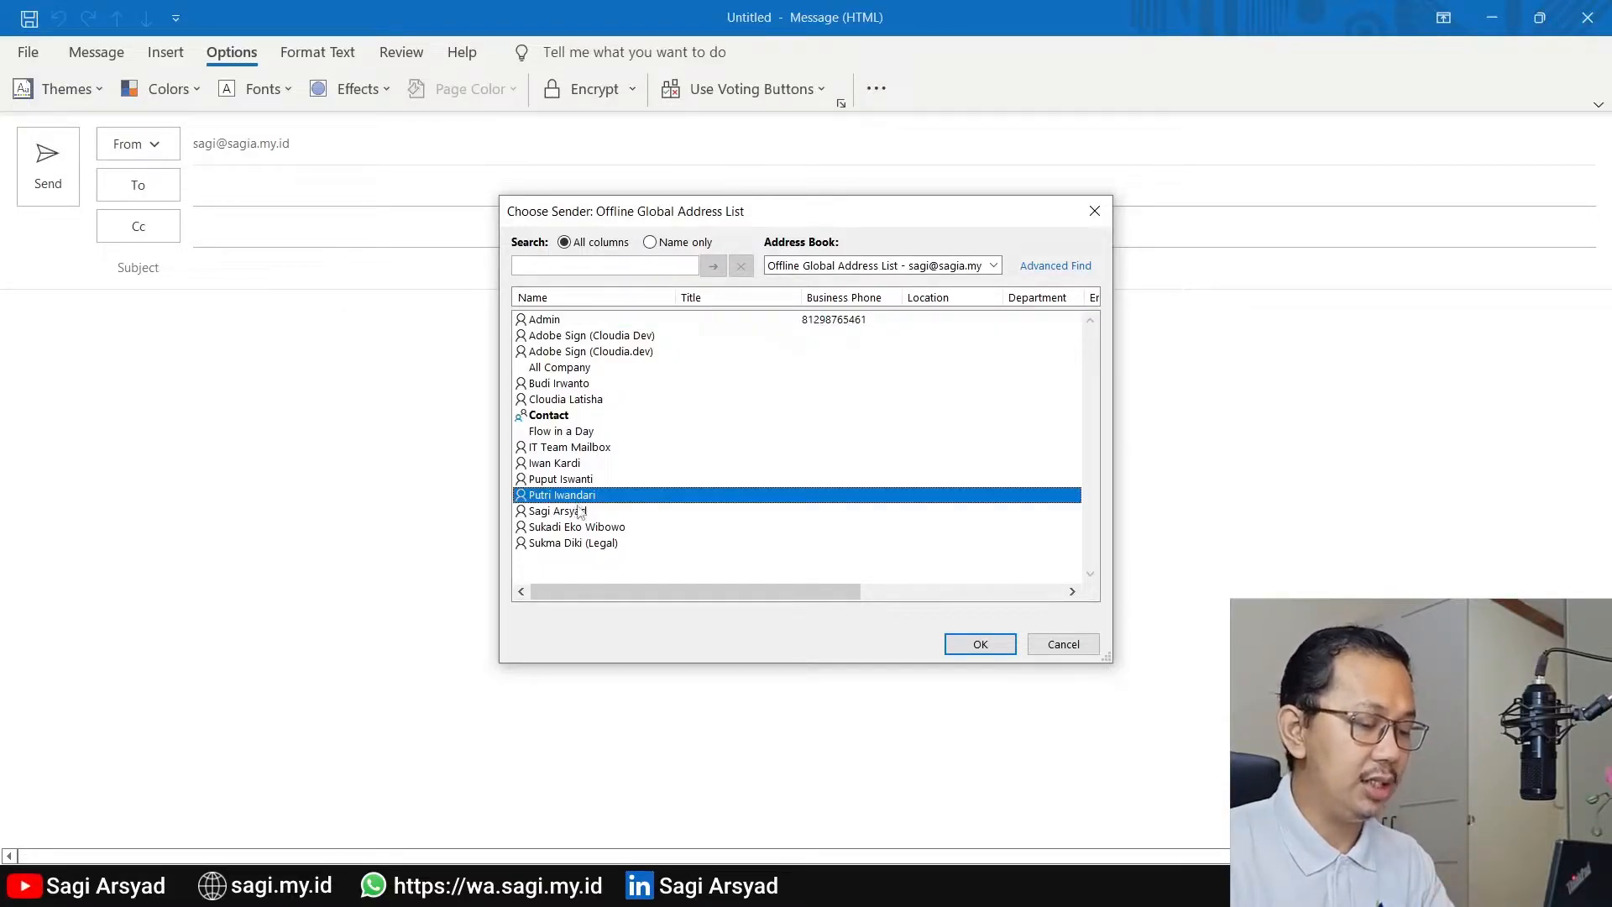
pyautogui.click(984, 644)
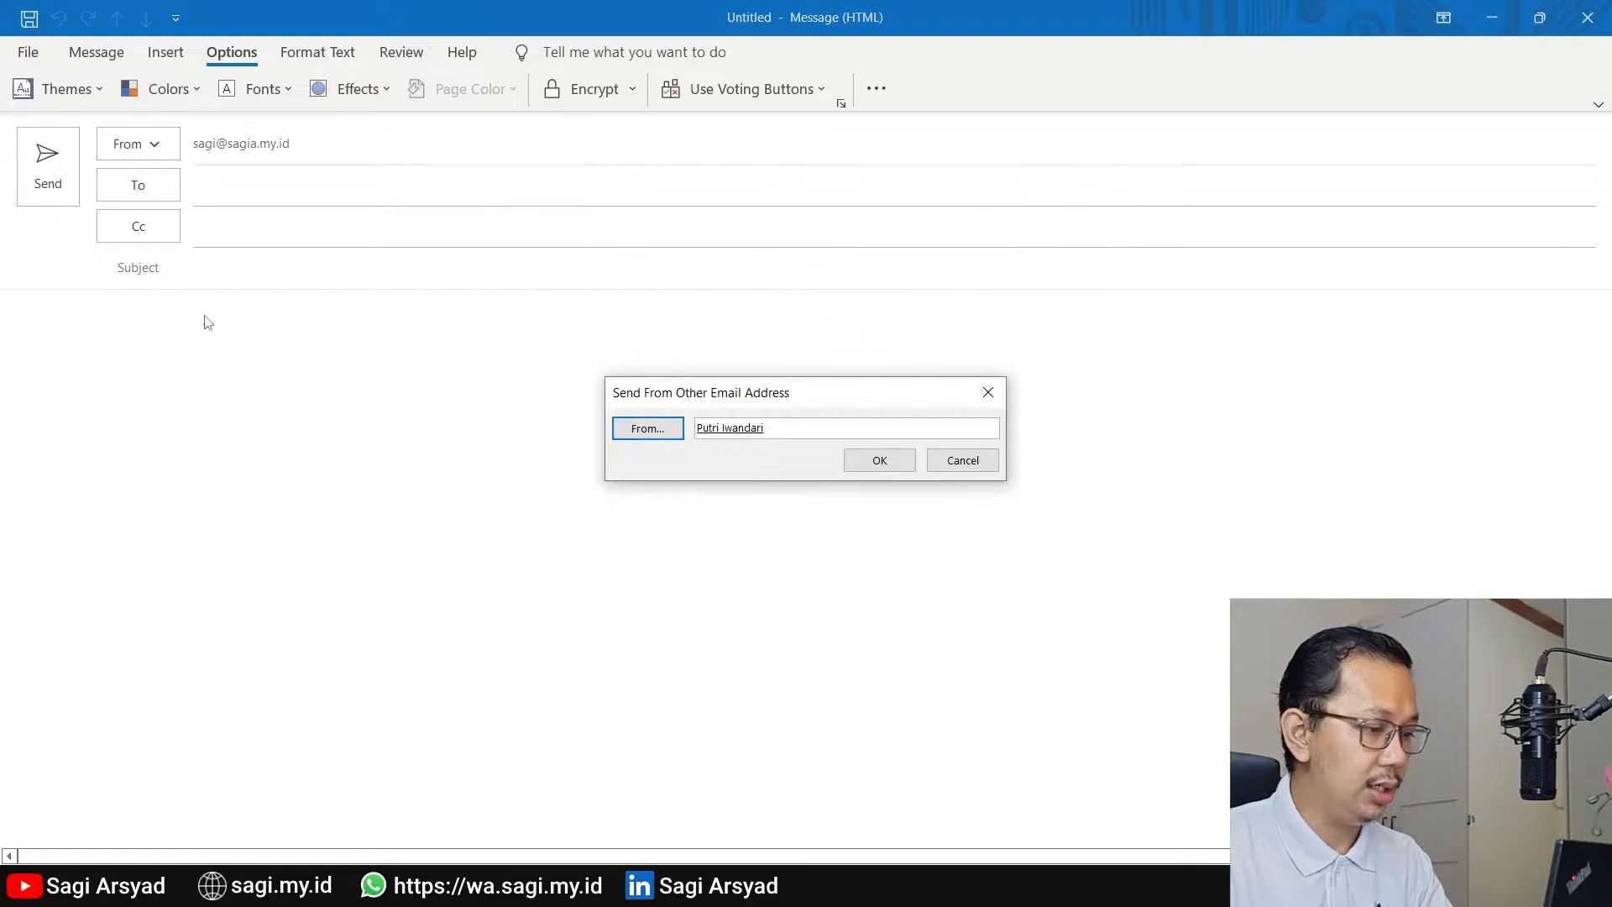
pyautogui.click(888, 461)
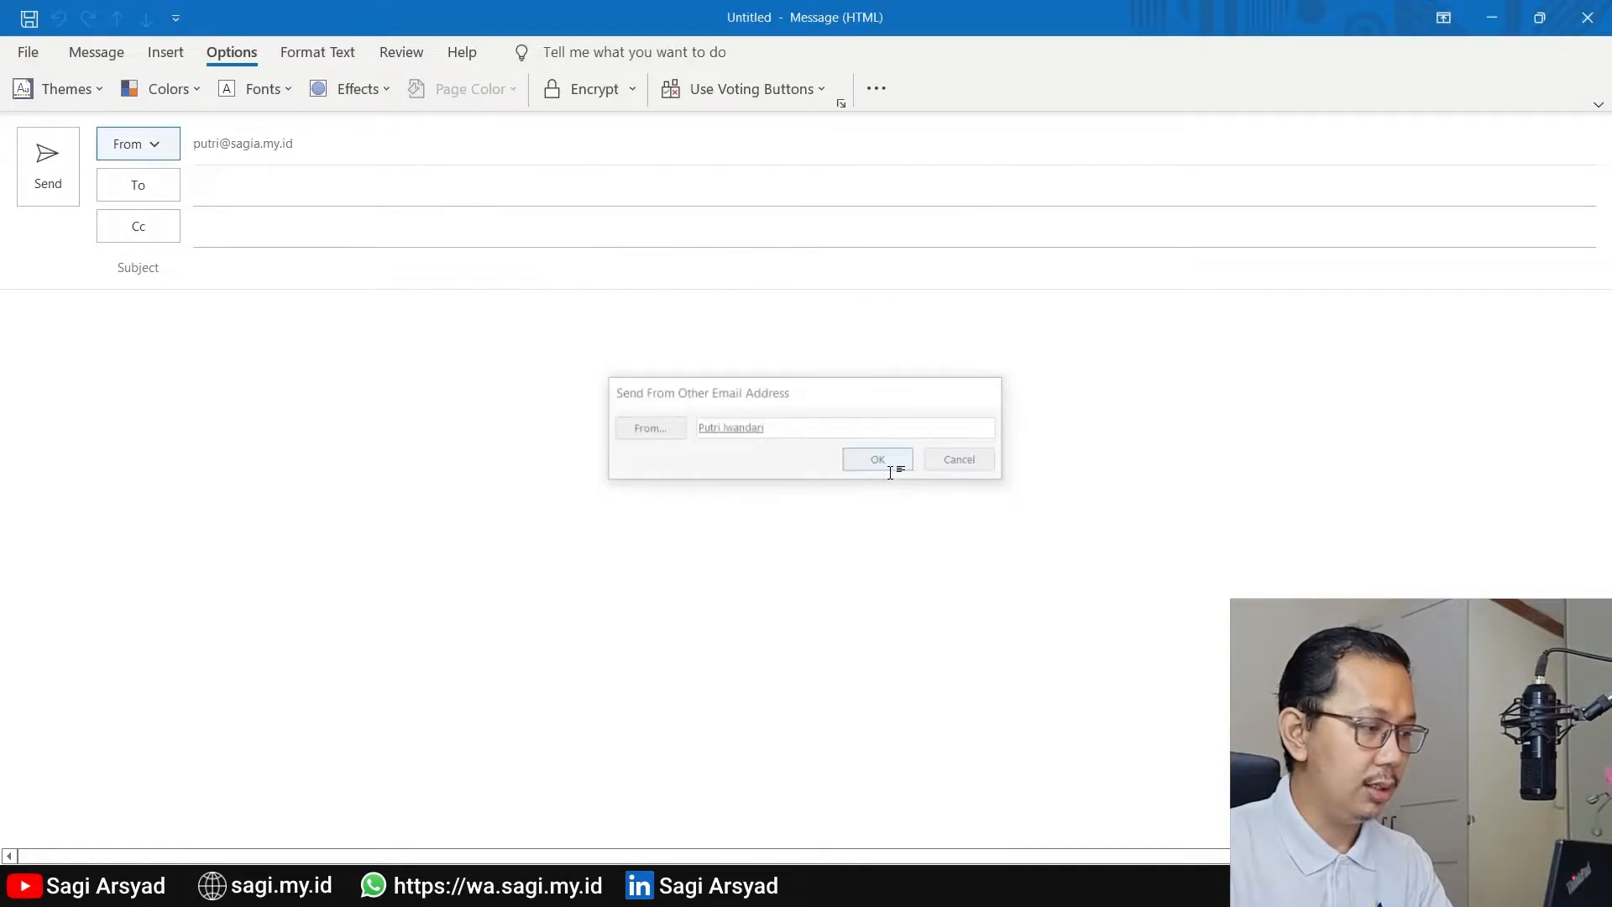
# Address the message to the test recipient and enter a subject saying it is a test sent on behalf of the colleague
pyautogui.click(246, 195)
pyautogui.write('iwan')
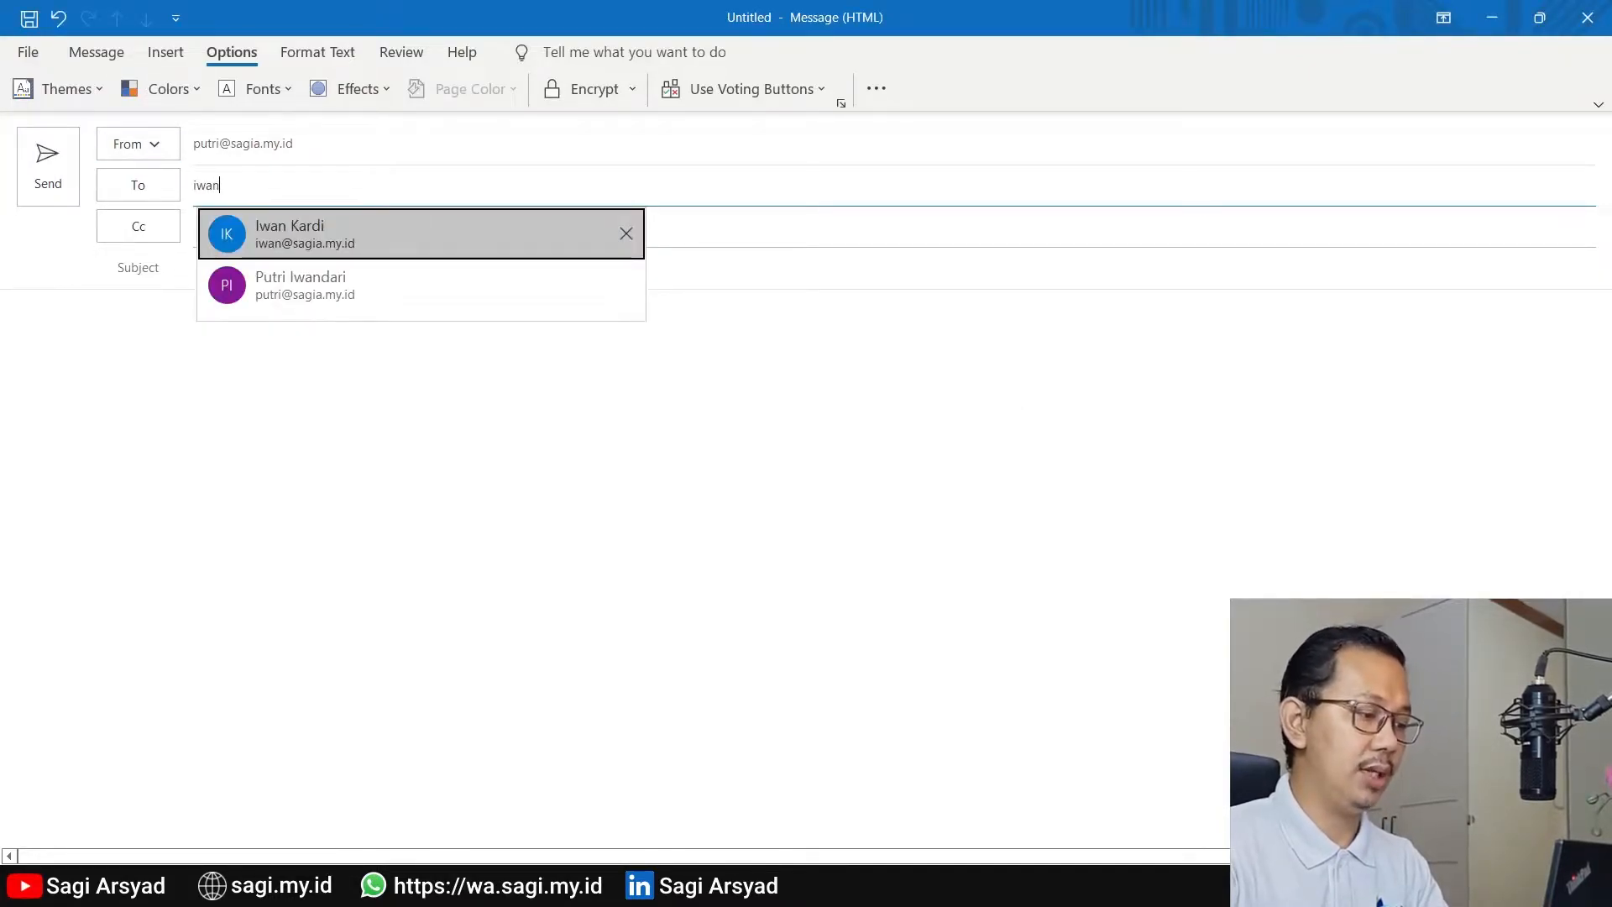
pyautogui.press('Return')
pyautogui.click(238, 277)
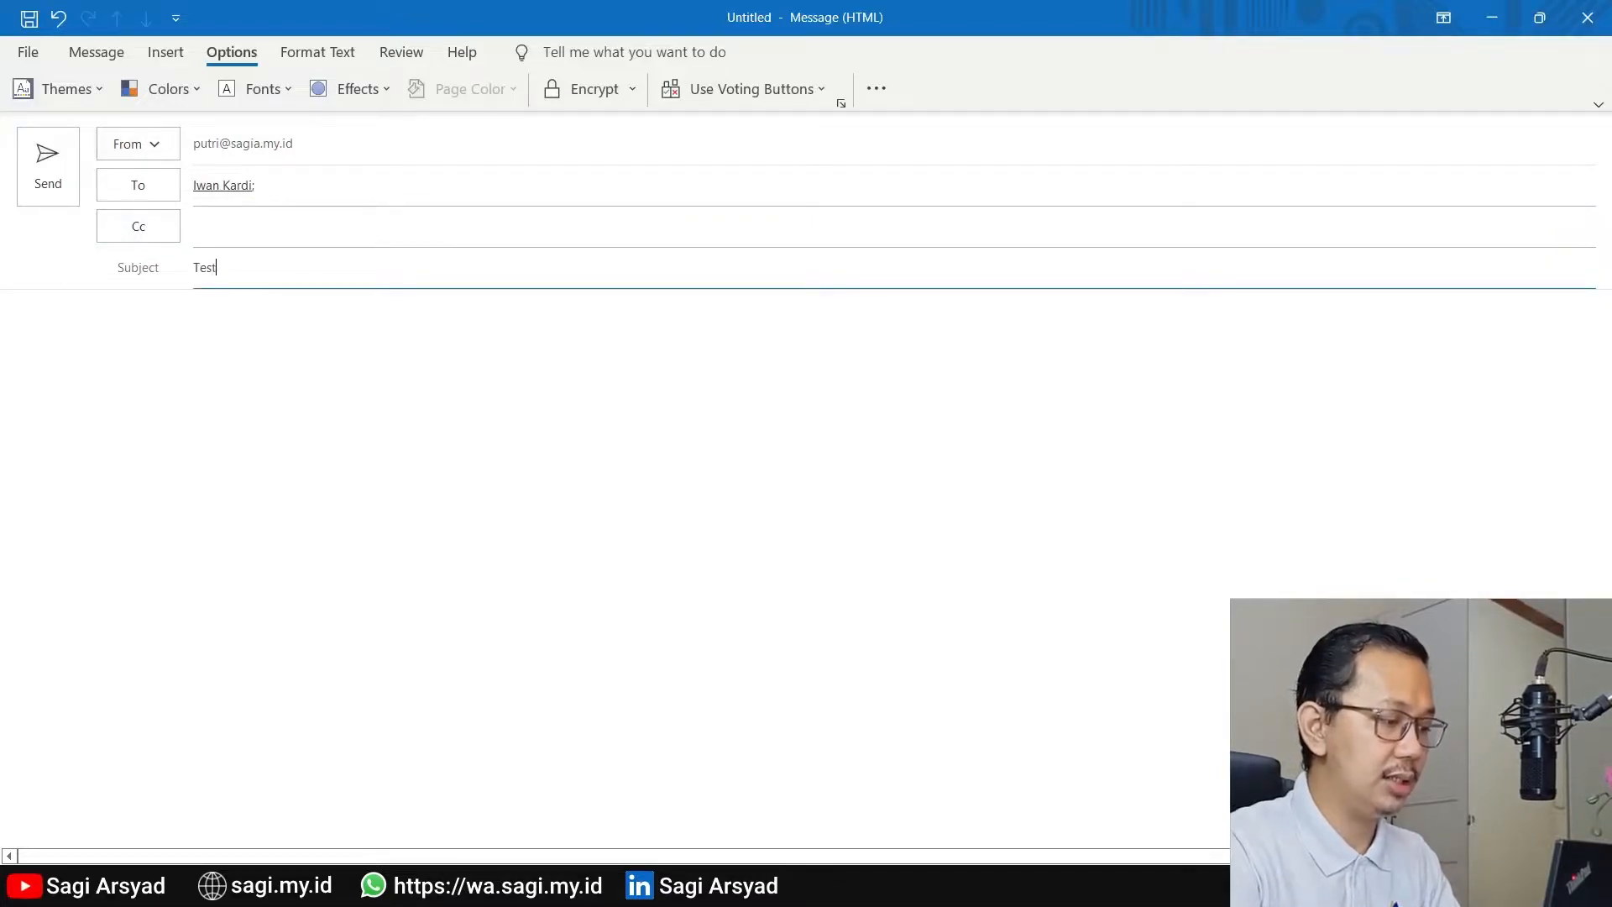
pyautogui.write('Test Kirim dari Sagi')
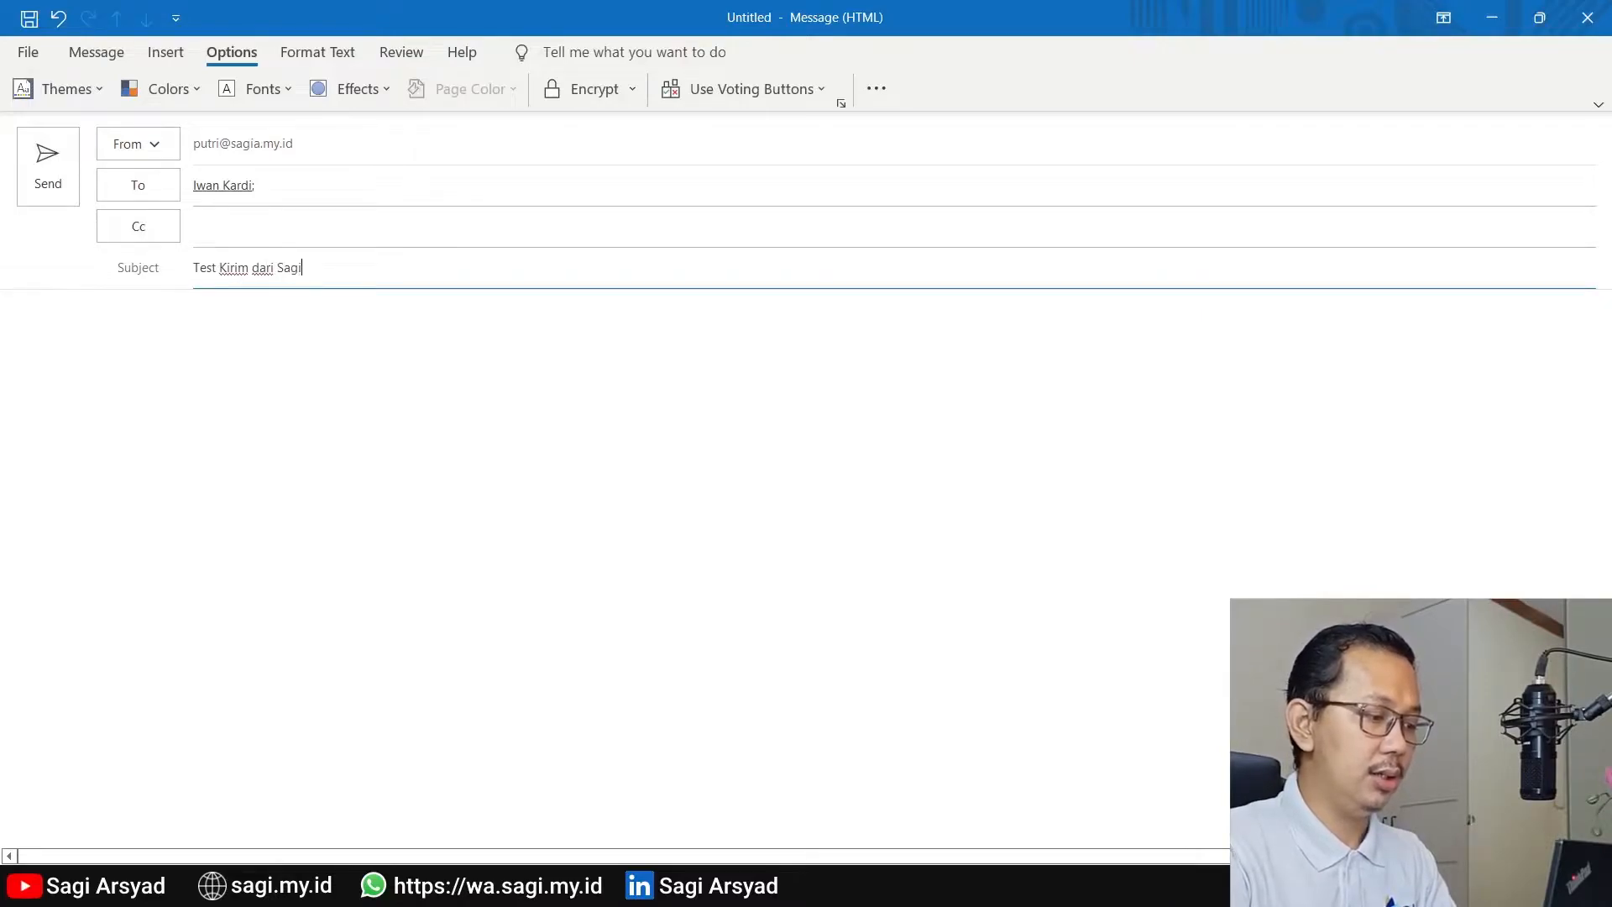
pyautogui.write(' on behalf of Putr')
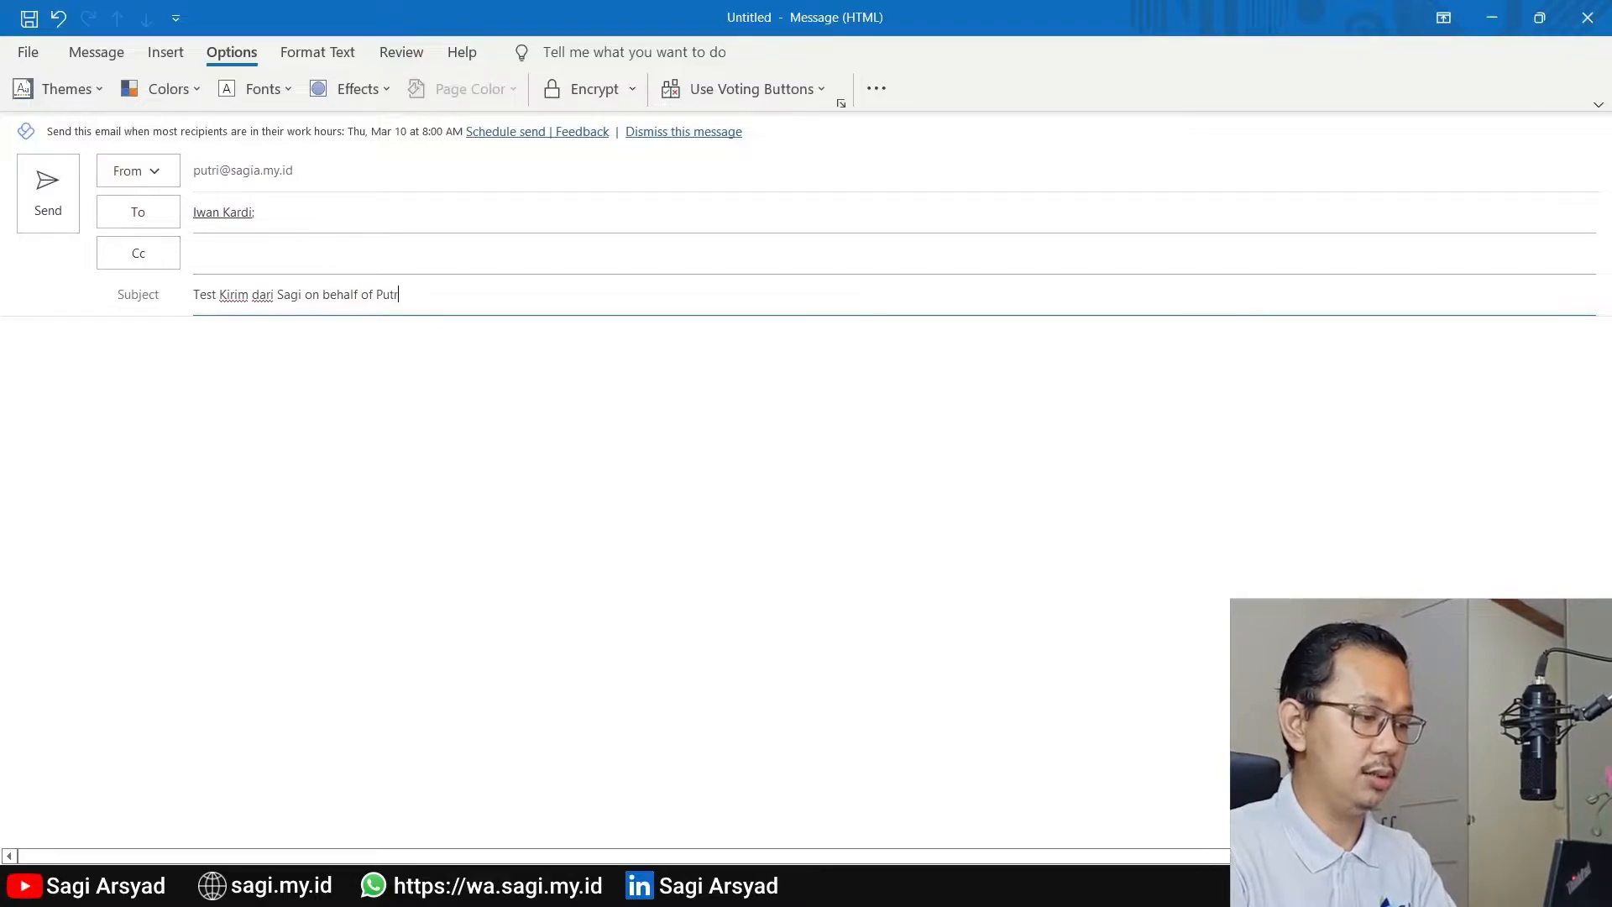
pyautogui.write('i')
pyautogui.press('Tab')
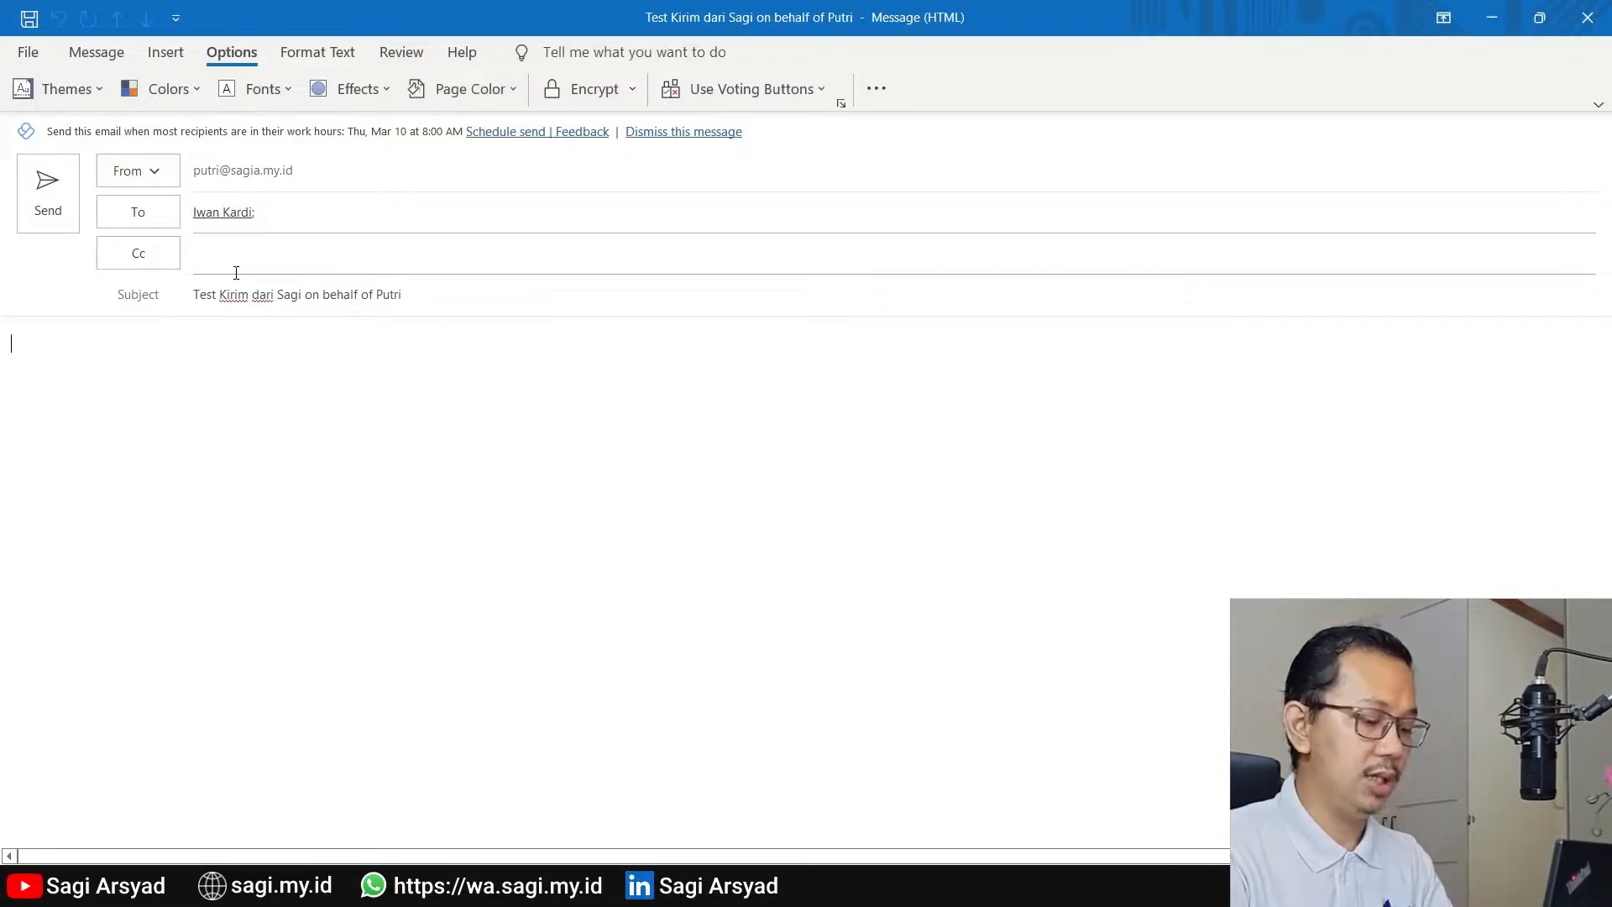
# Write "Test Saja" as the message body and send the email
pyautogui.write('Test Saja')
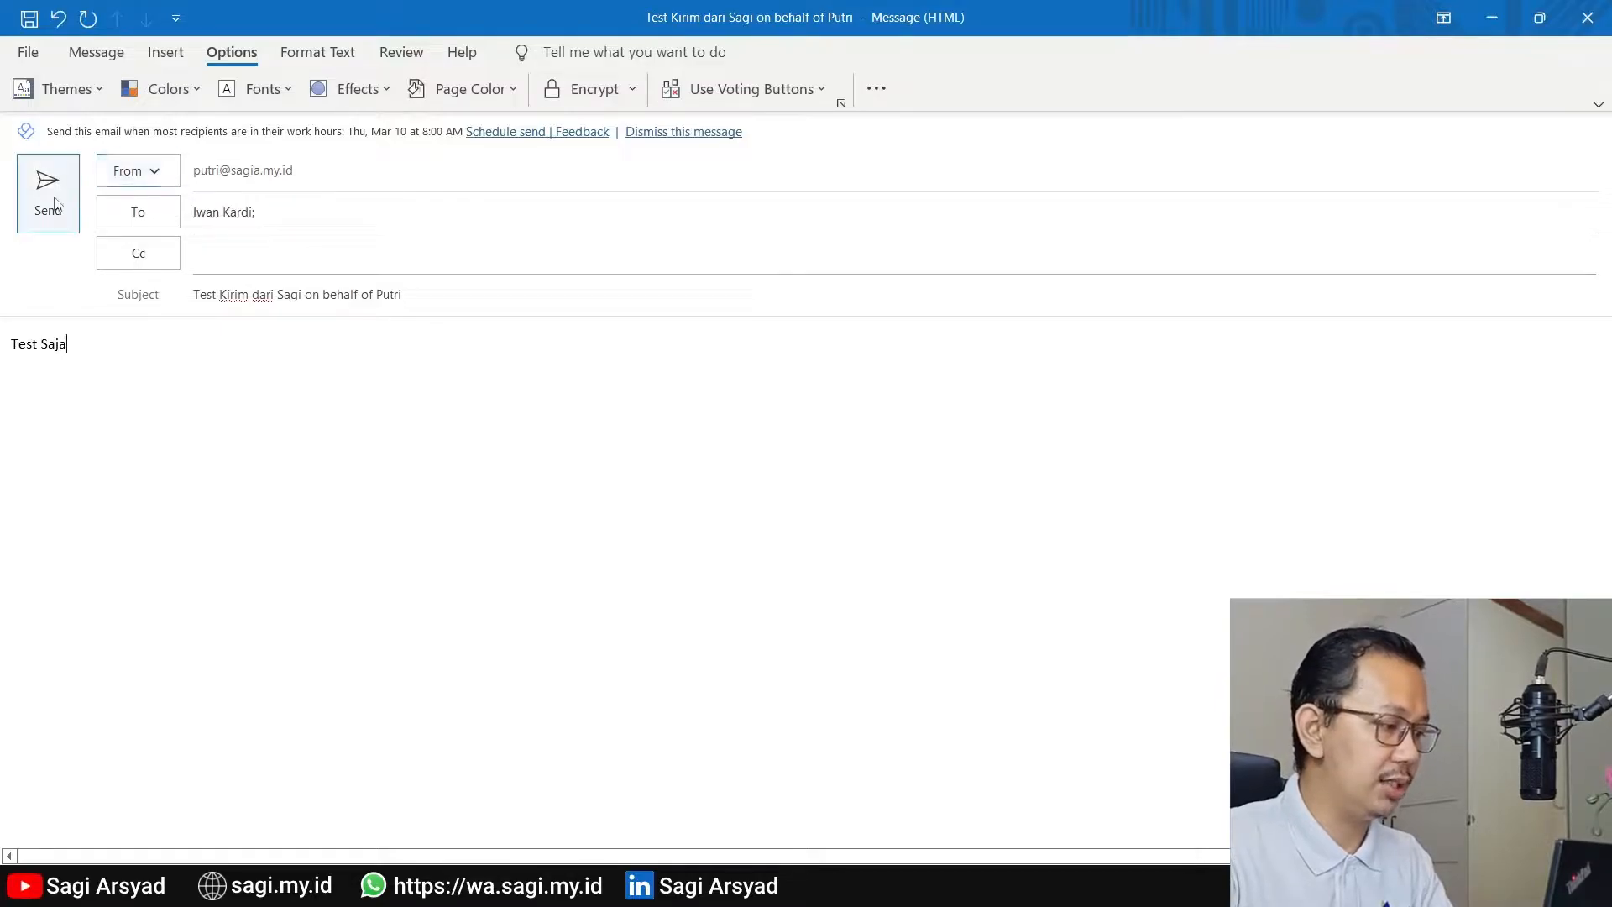
pyautogui.click(50, 196)
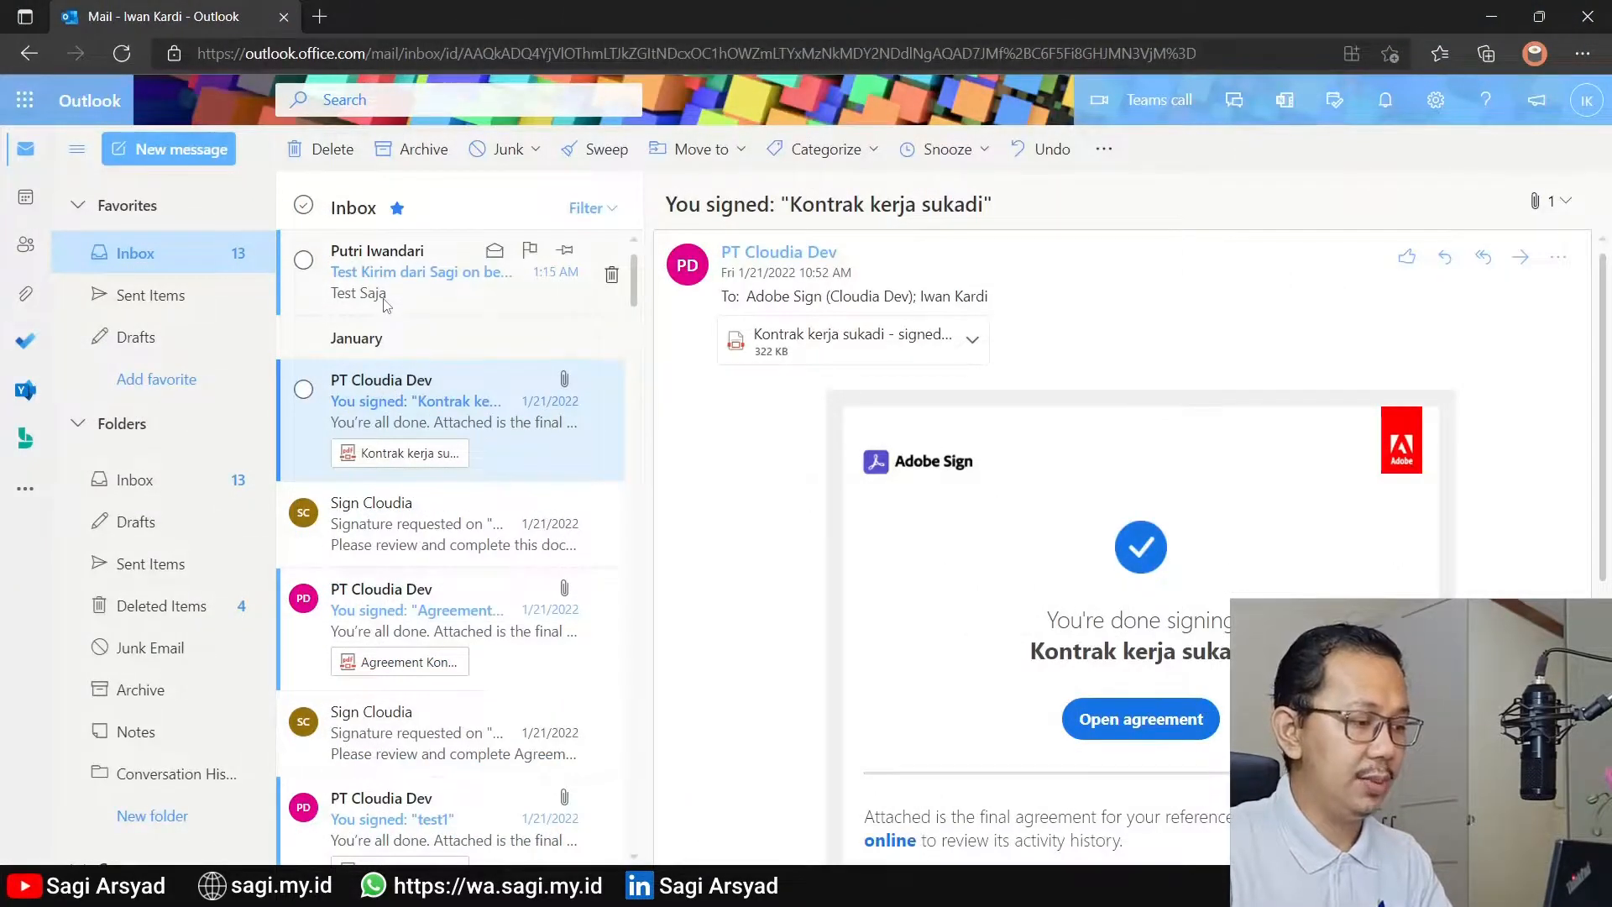
# In the recipient's Outlook on the web inbox, open the received test message and inspect the sender's contact card
pyautogui.click(385, 305)
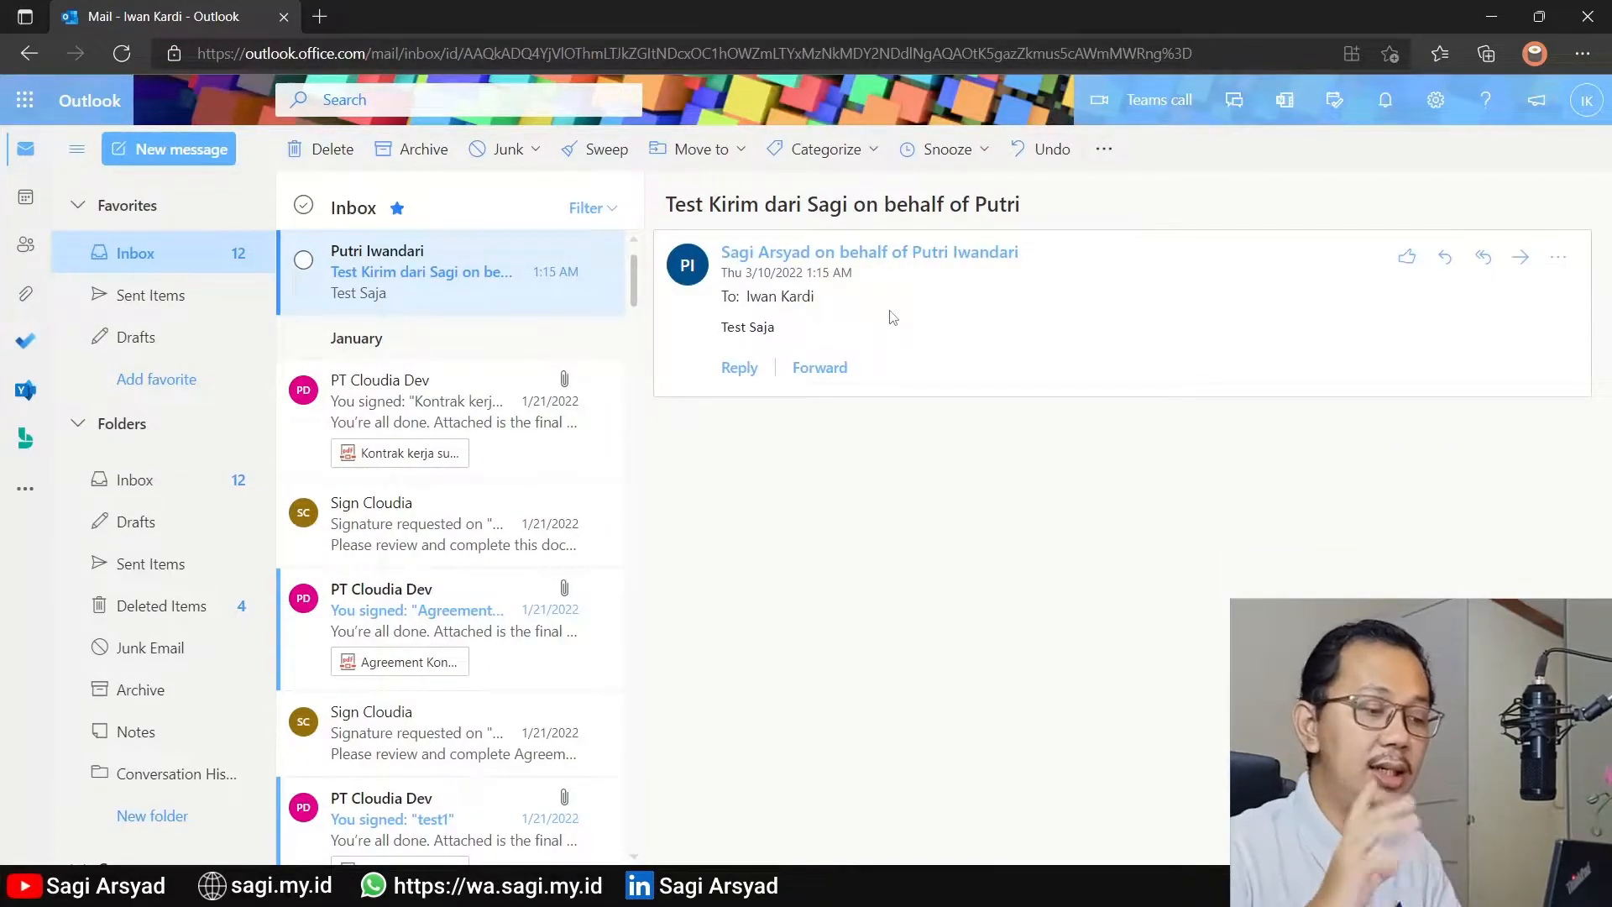
pyautogui.click(905, 267)
pyautogui.click(903, 268)
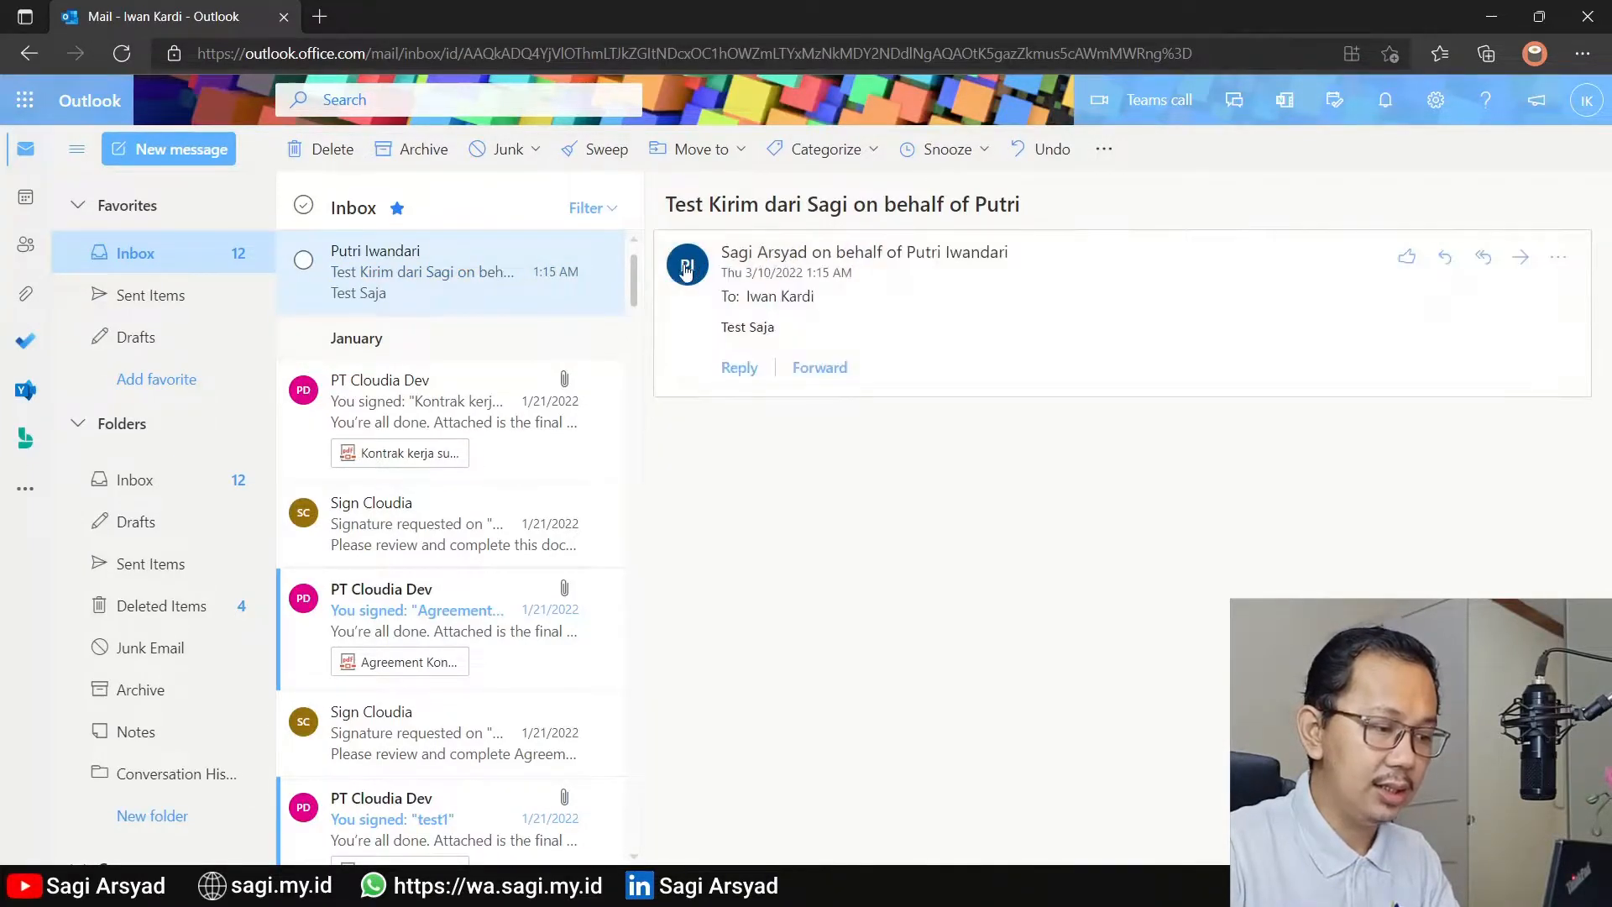
pyautogui.click(965, 253)
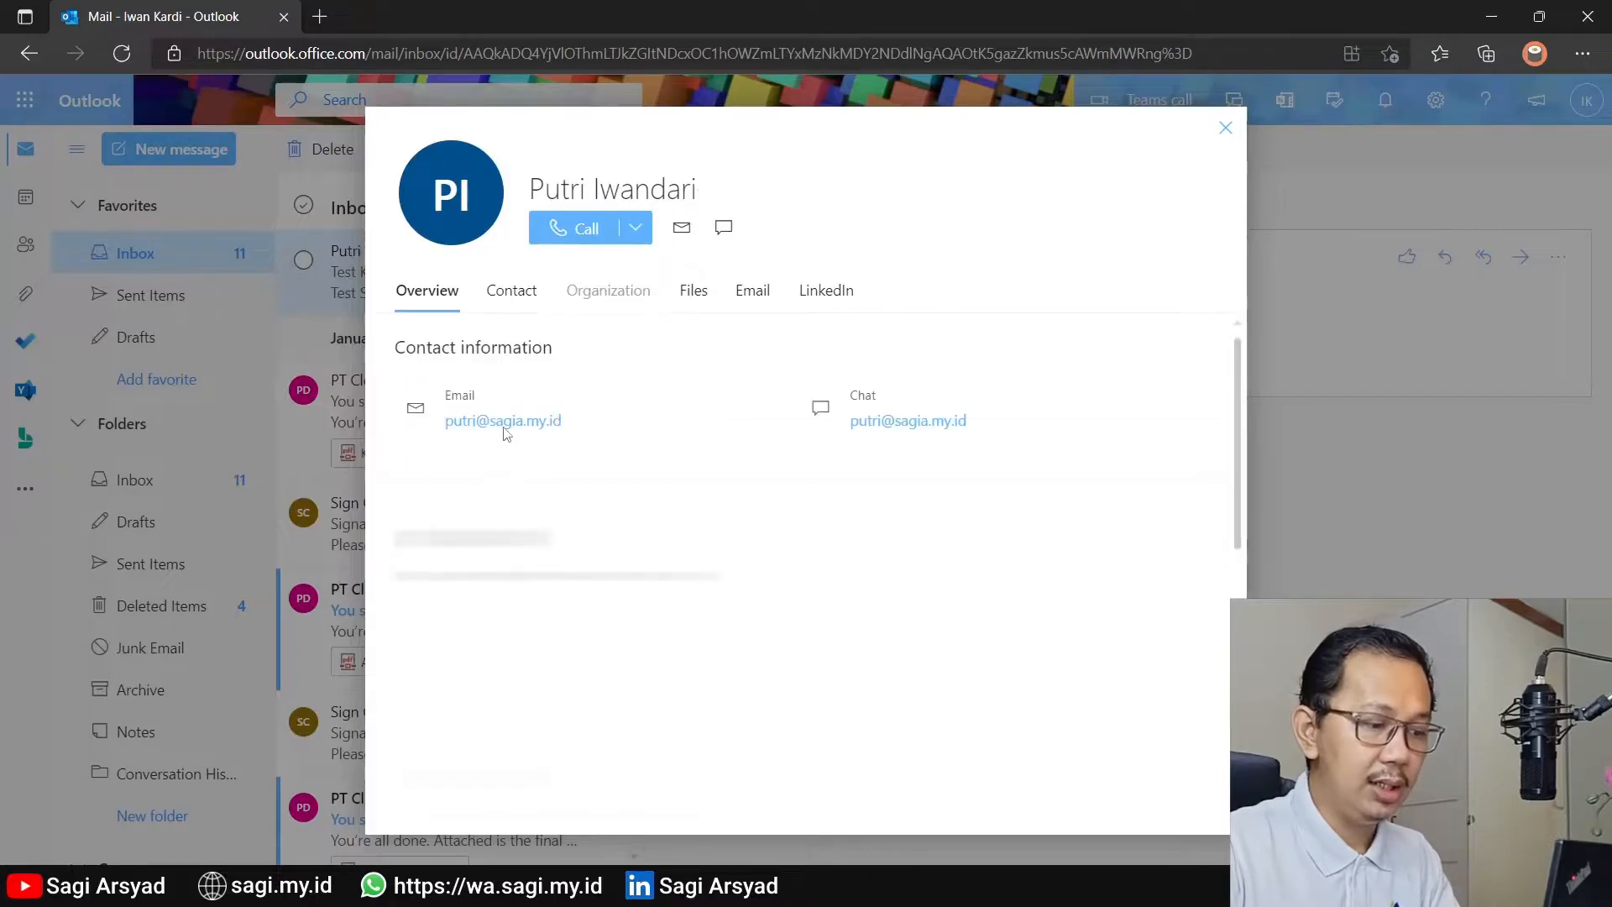
pyautogui.click(1226, 128)
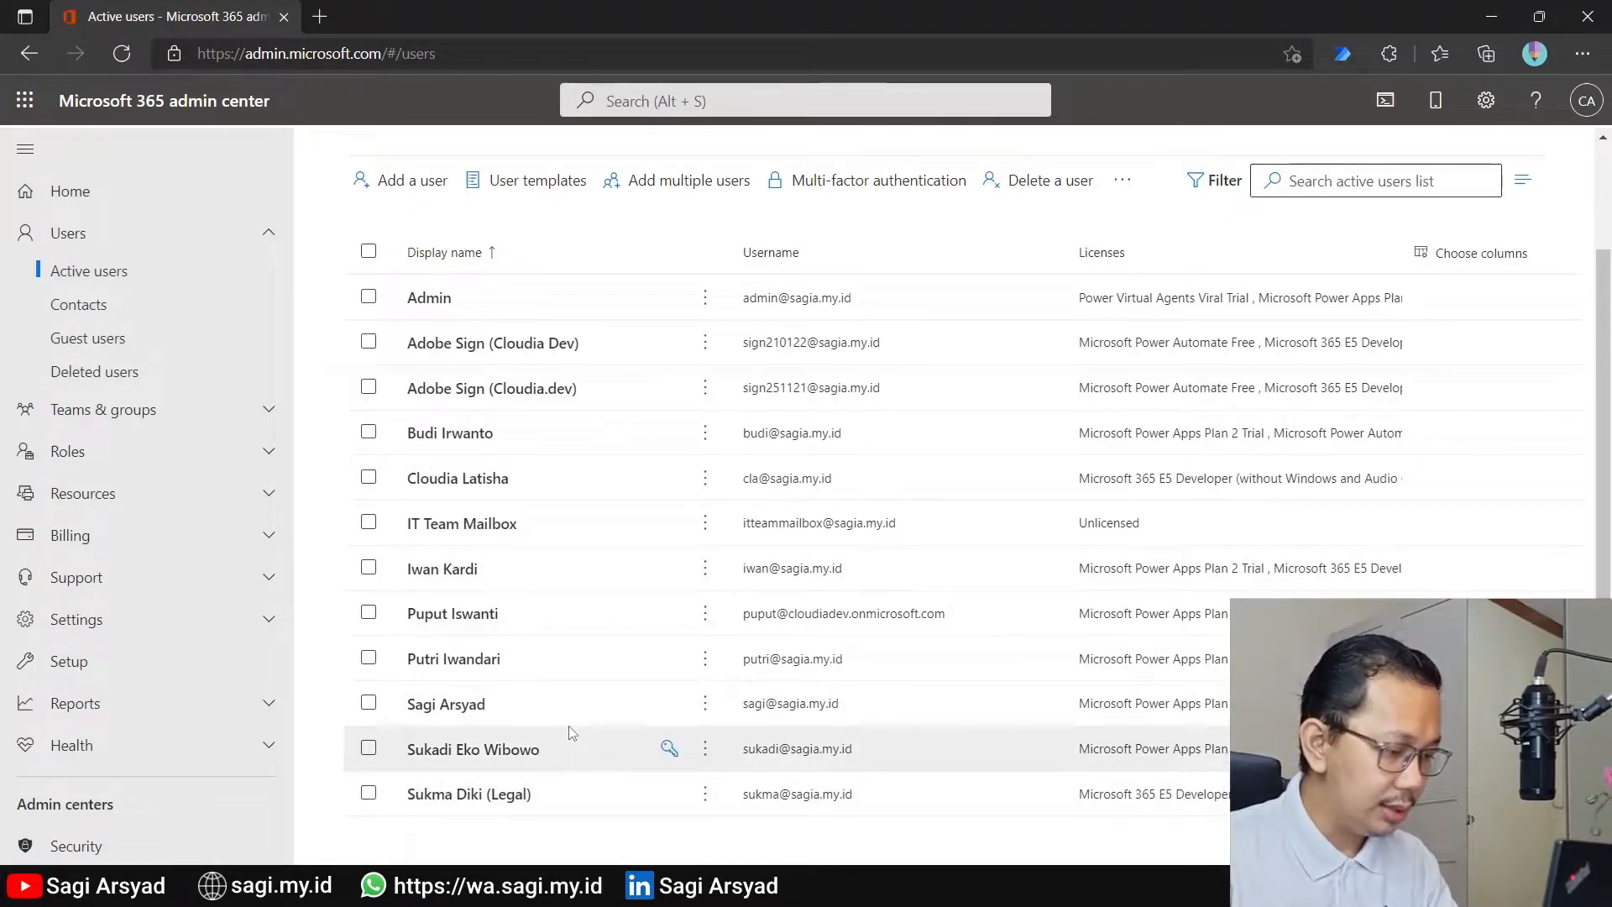
# In the Microsoft 365 admin center, grant the delegate Send as permission on the mailbox of the second-to-last active user
pyautogui.click(463, 749)
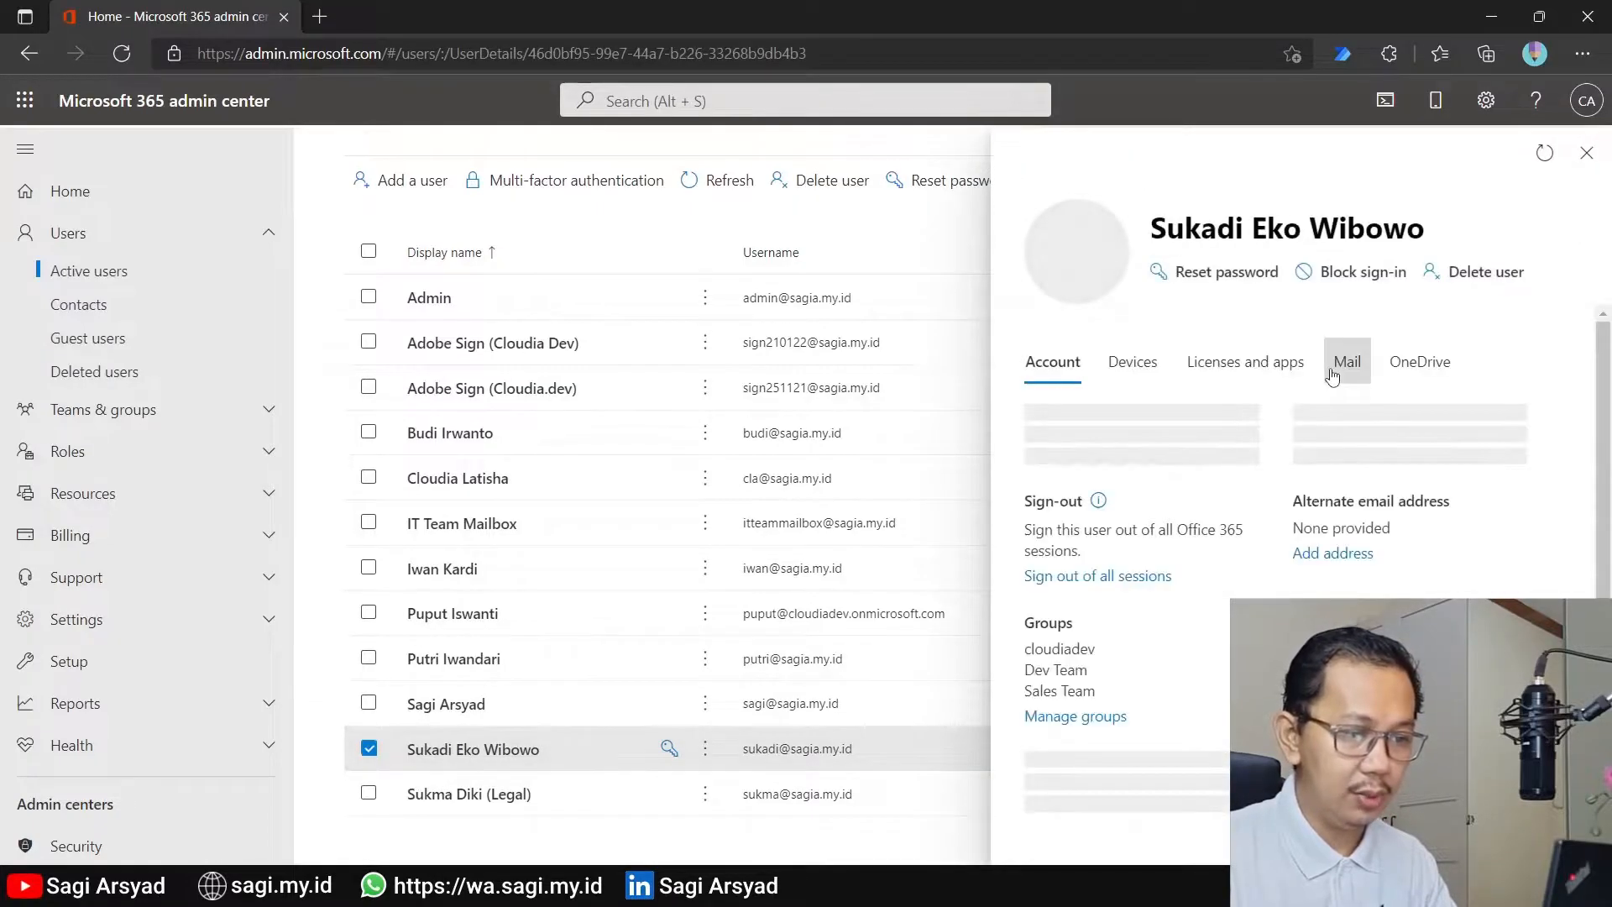
pyautogui.click(1333, 370)
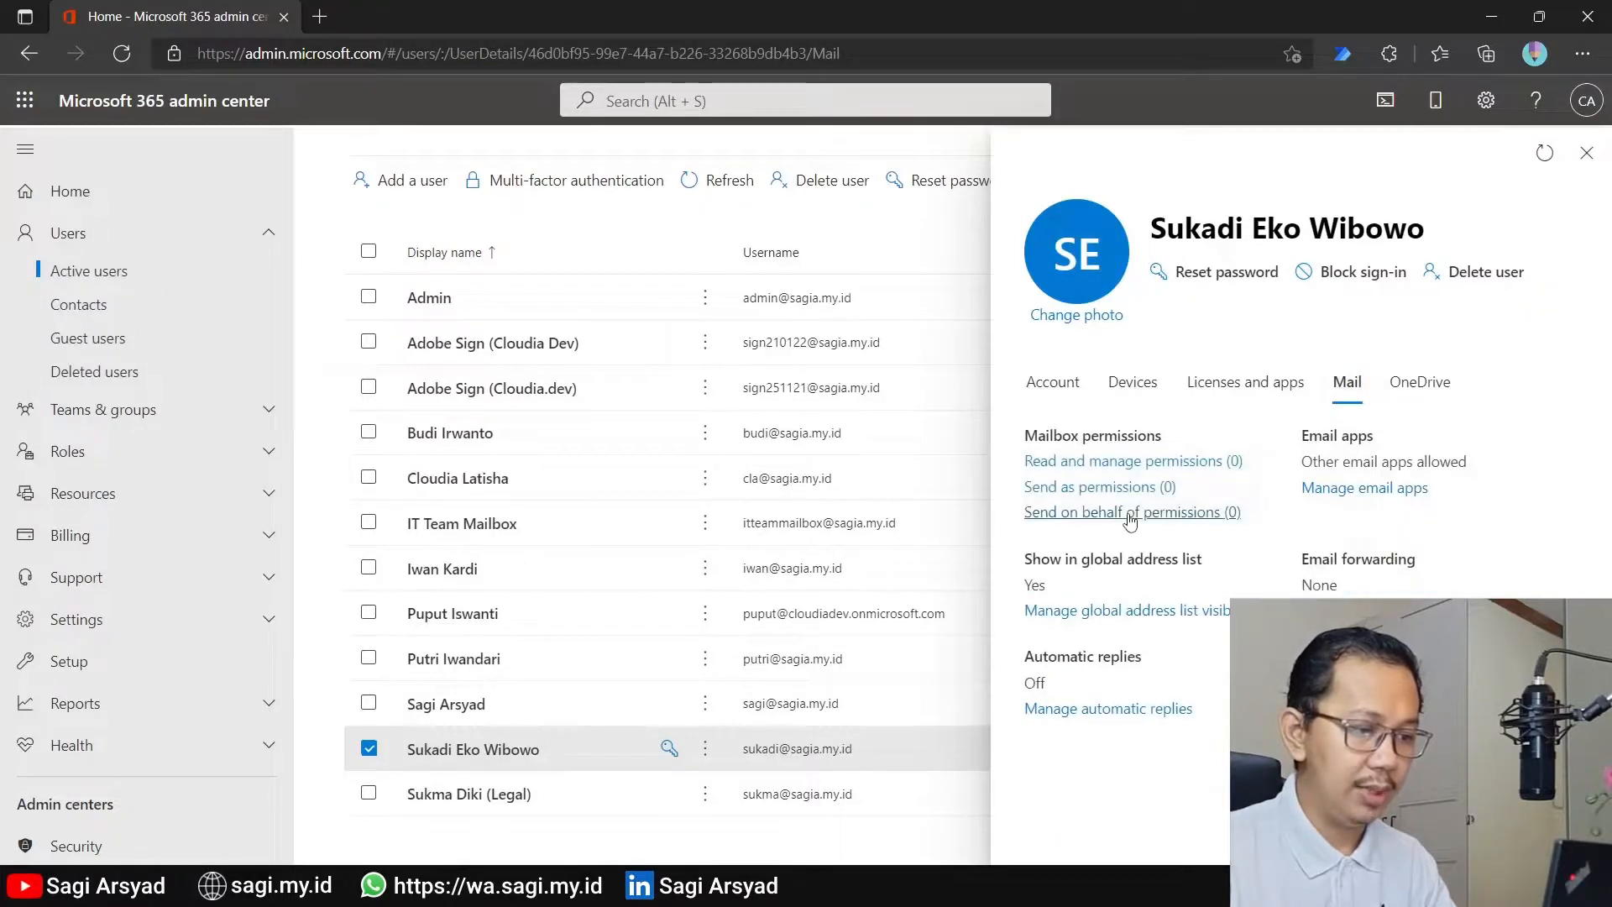
pyautogui.click(1125, 490)
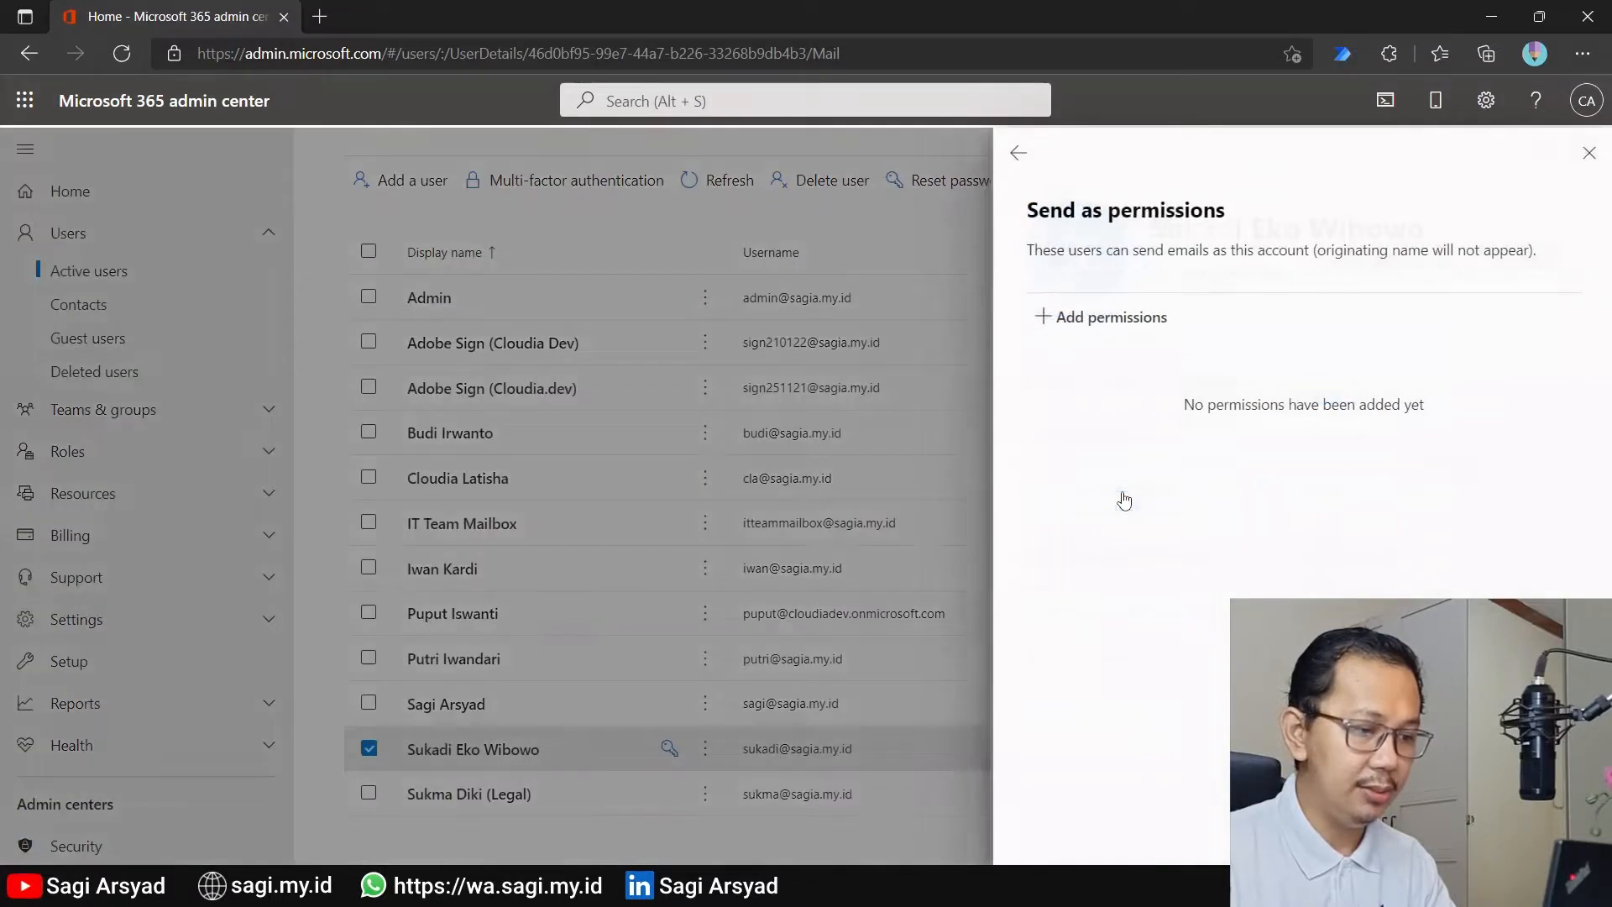
pyautogui.click(1101, 323)
pyautogui.write('sagi')
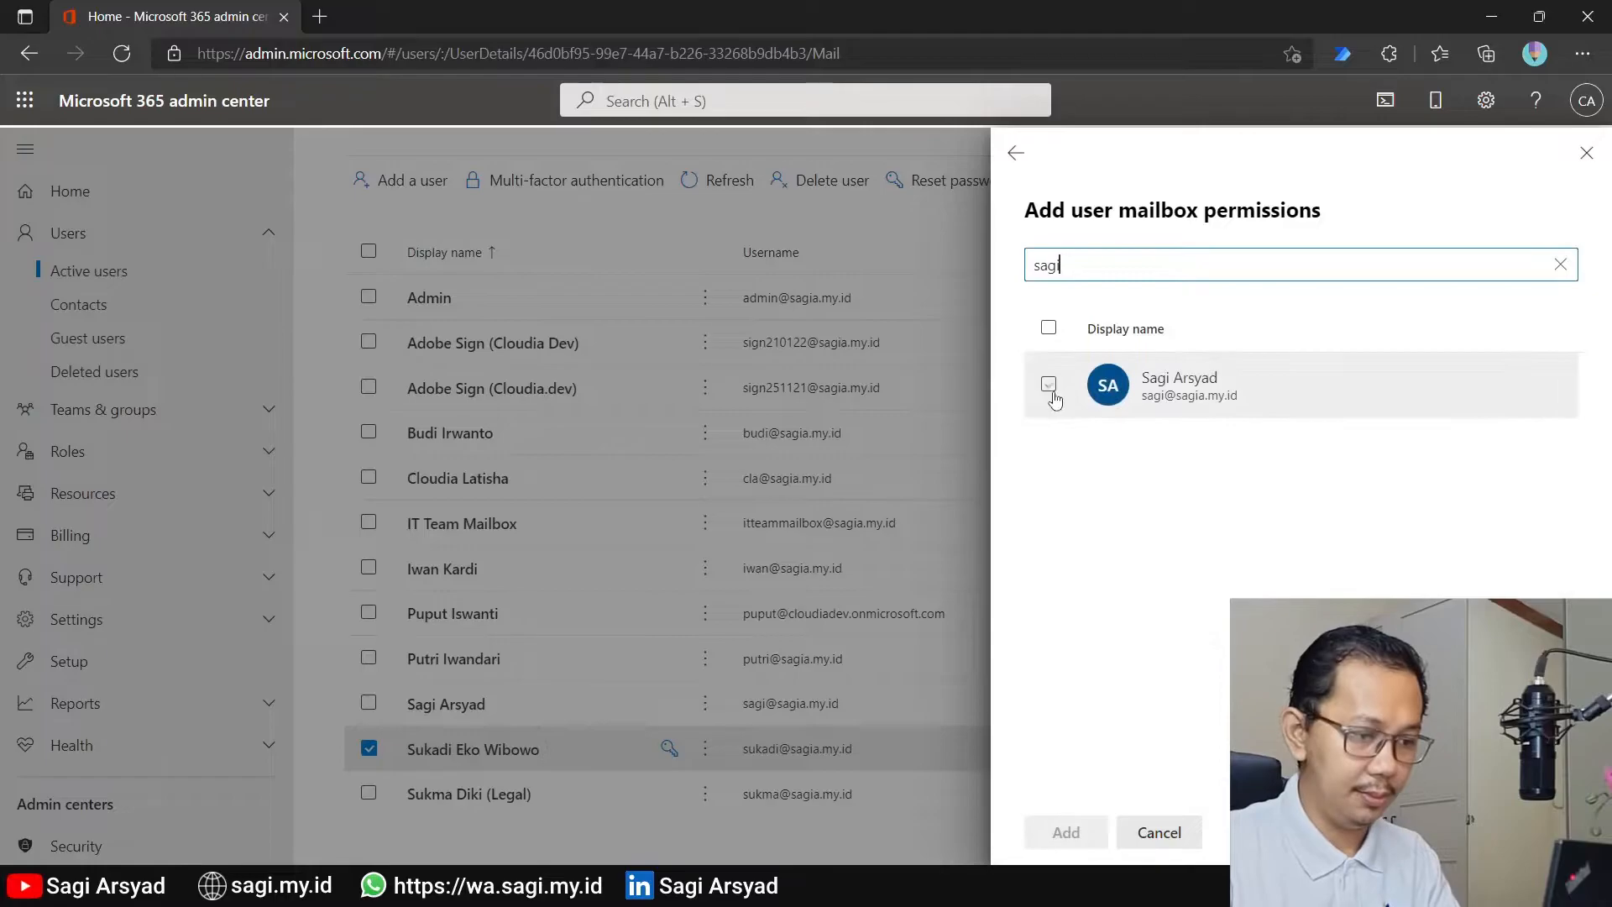
pyautogui.click(1048, 385)
pyautogui.click(1067, 832)
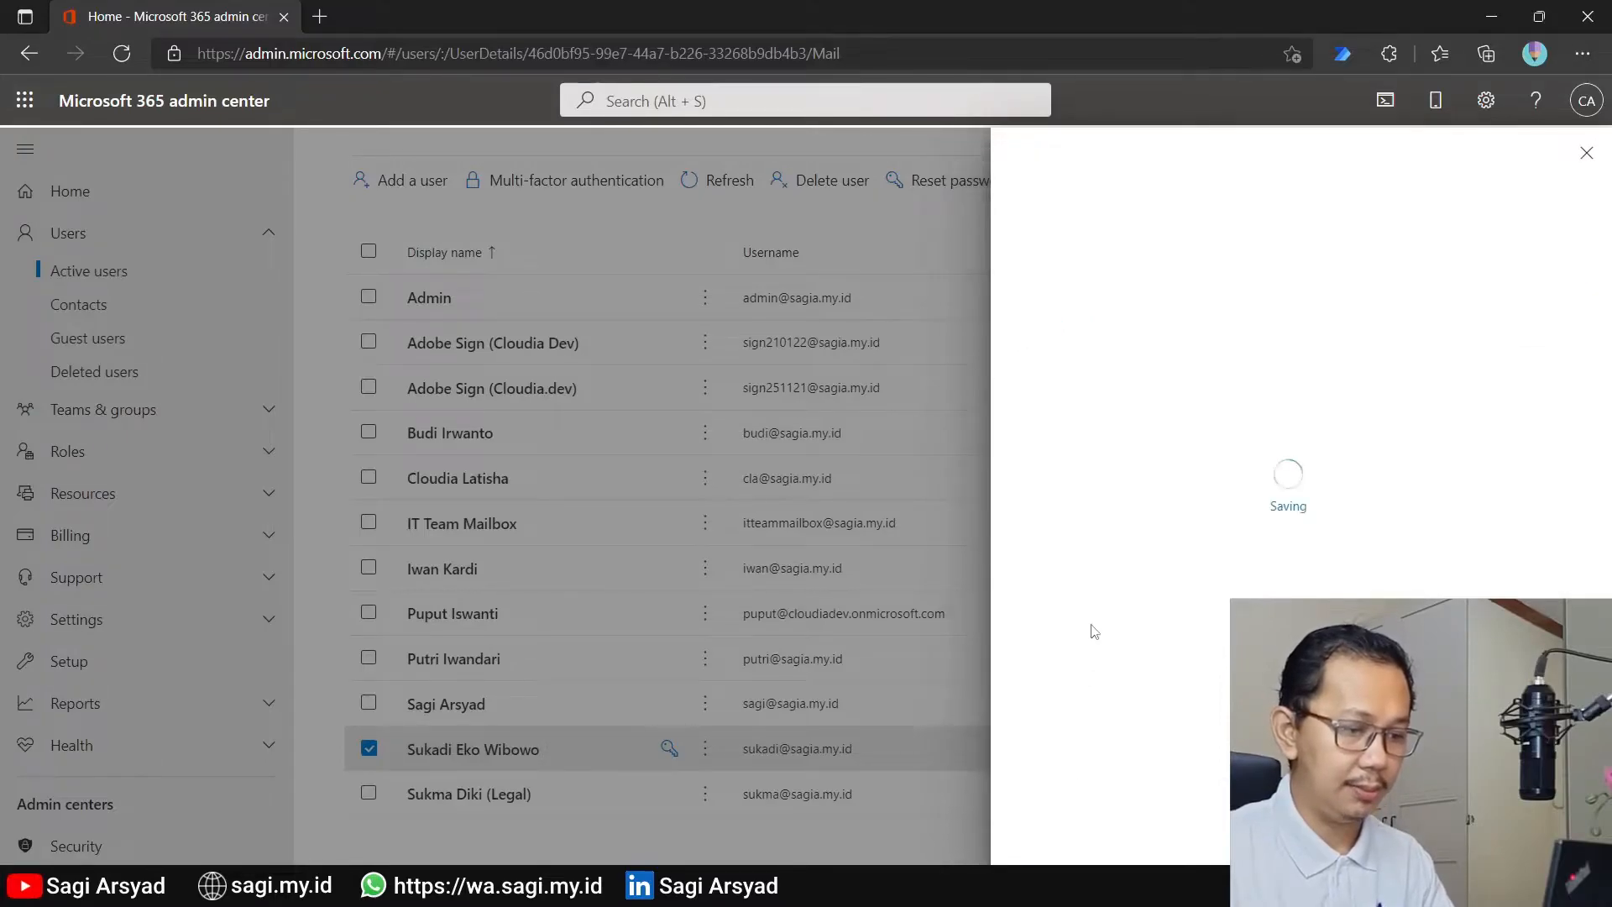
pyautogui.click(1016, 154)
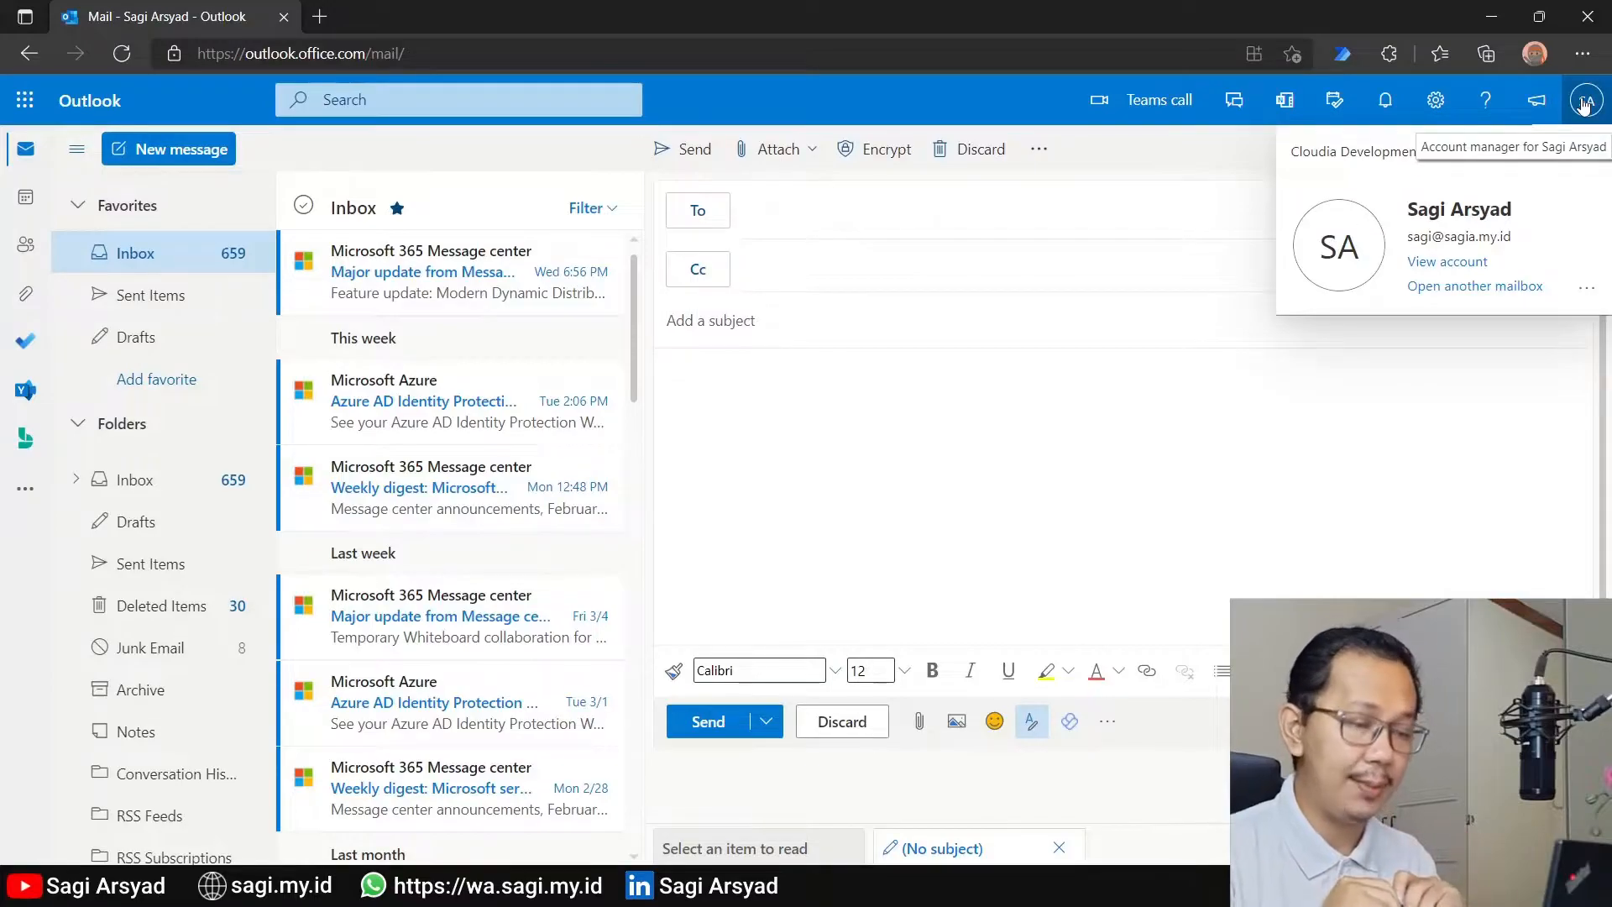
# In the delegate's Outlook on the web, show the From field of the new message and set the Send as mailbox as sender
pyautogui.click(971, 387)
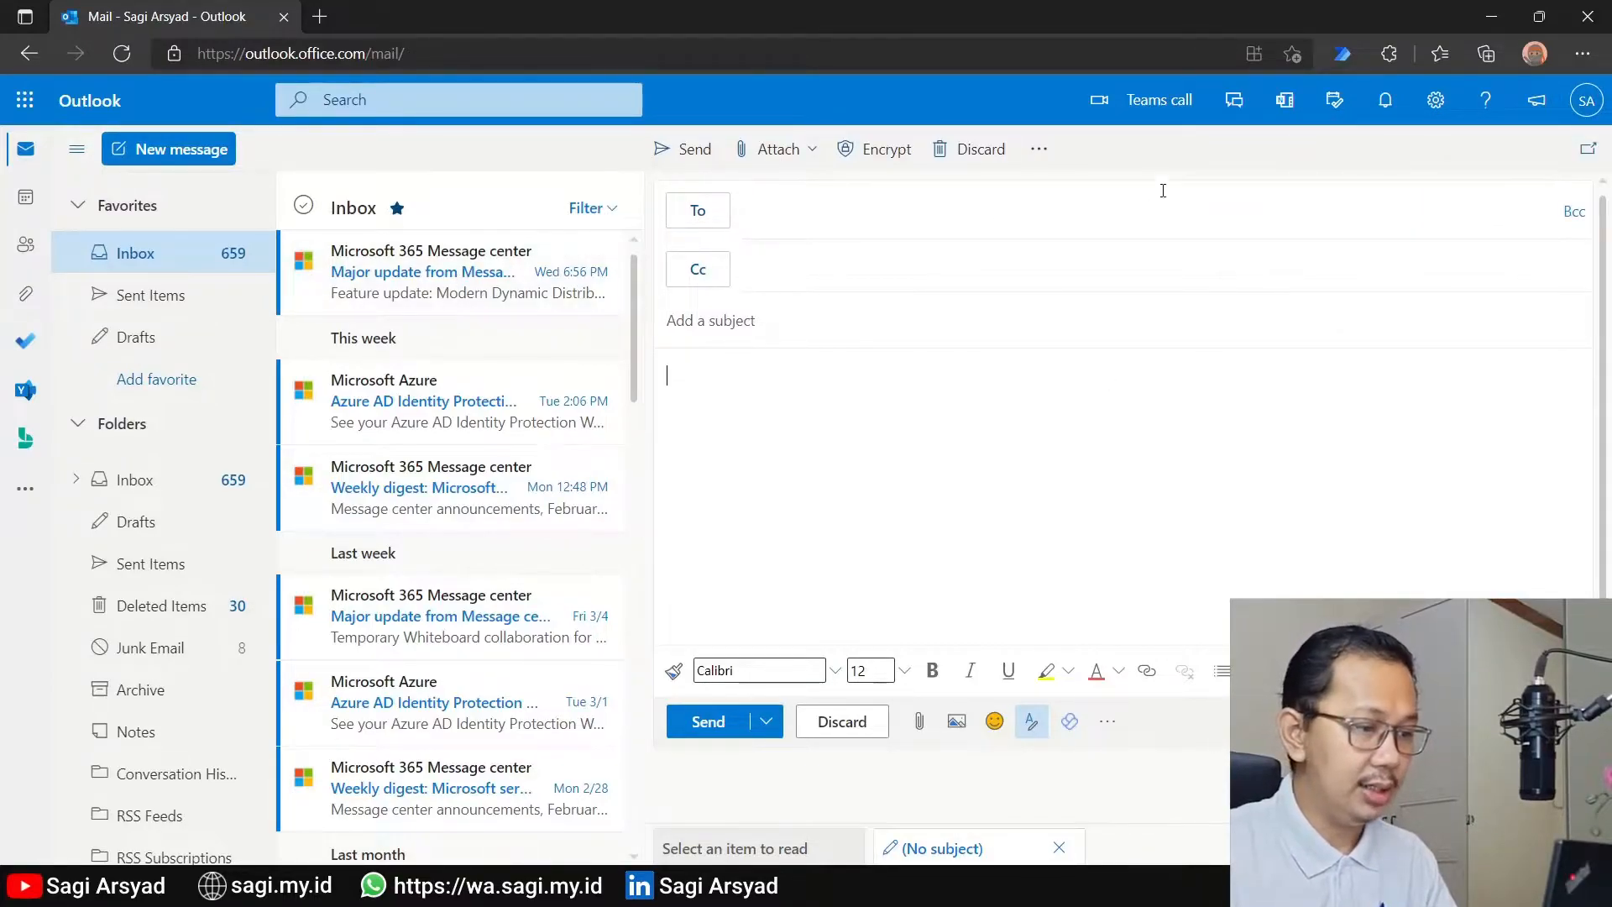
pyautogui.click(1039, 148)
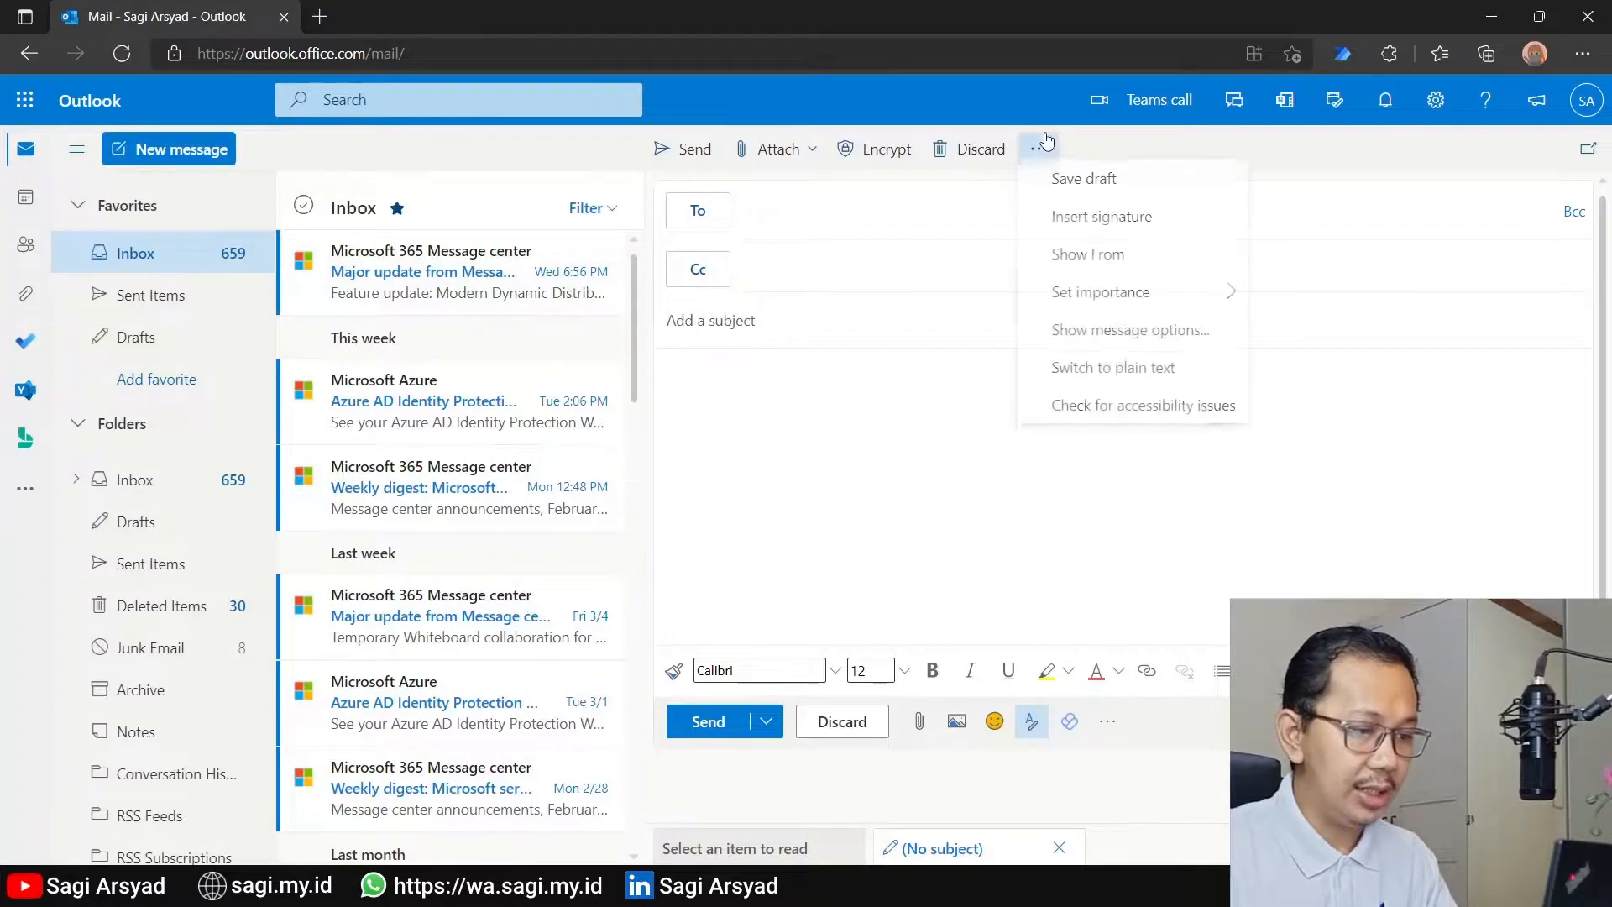
pyautogui.click(1108, 261)
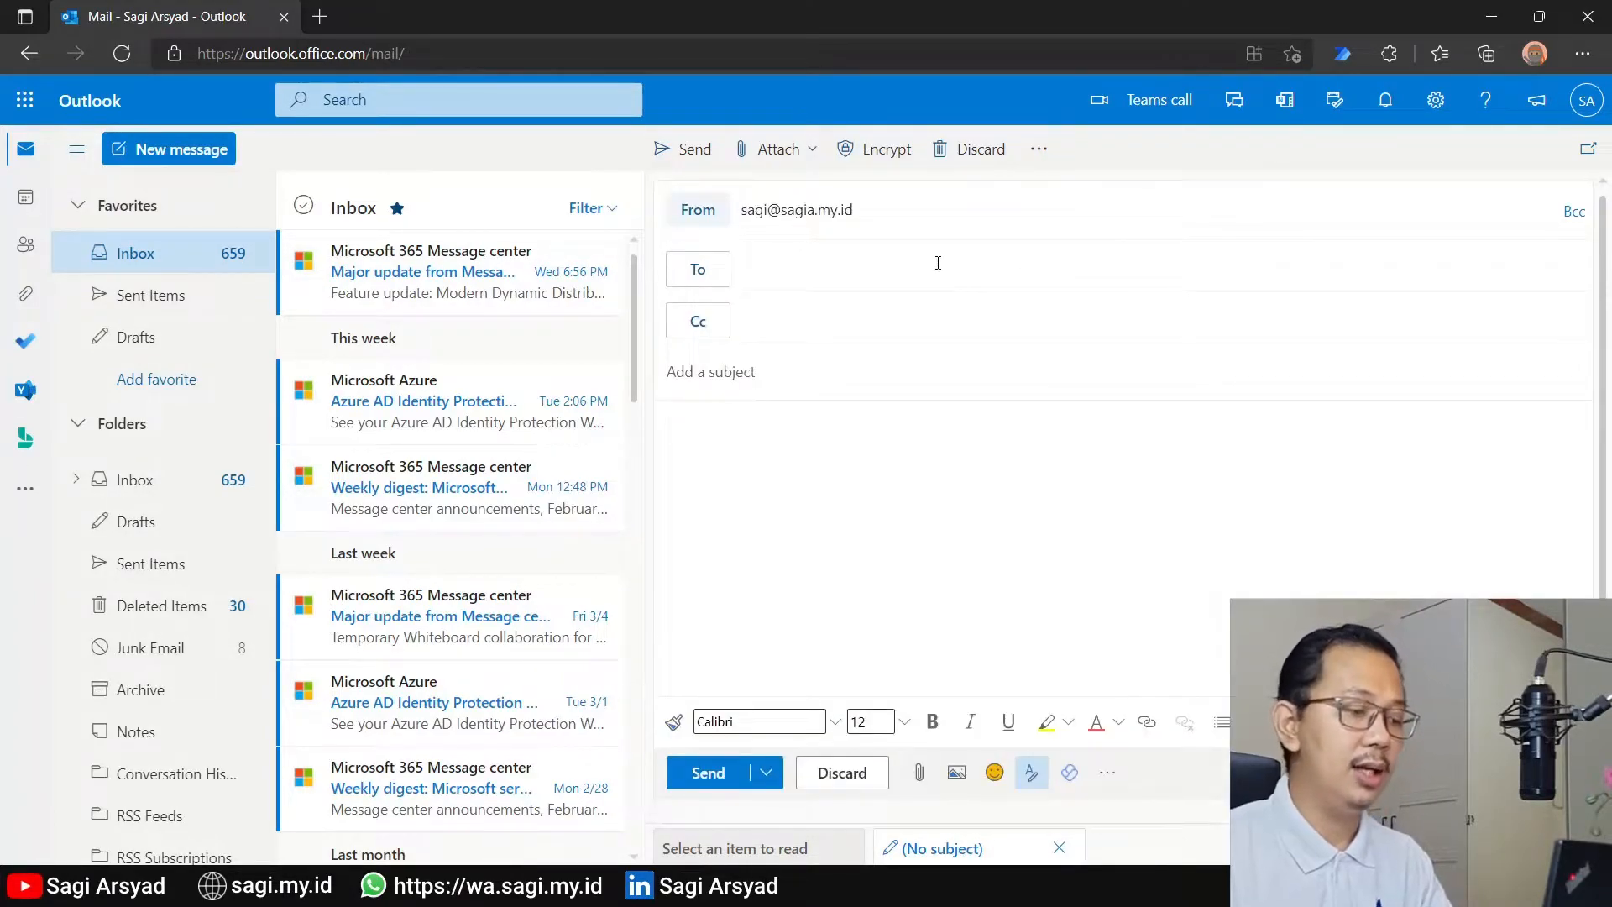
pyautogui.click(708, 216)
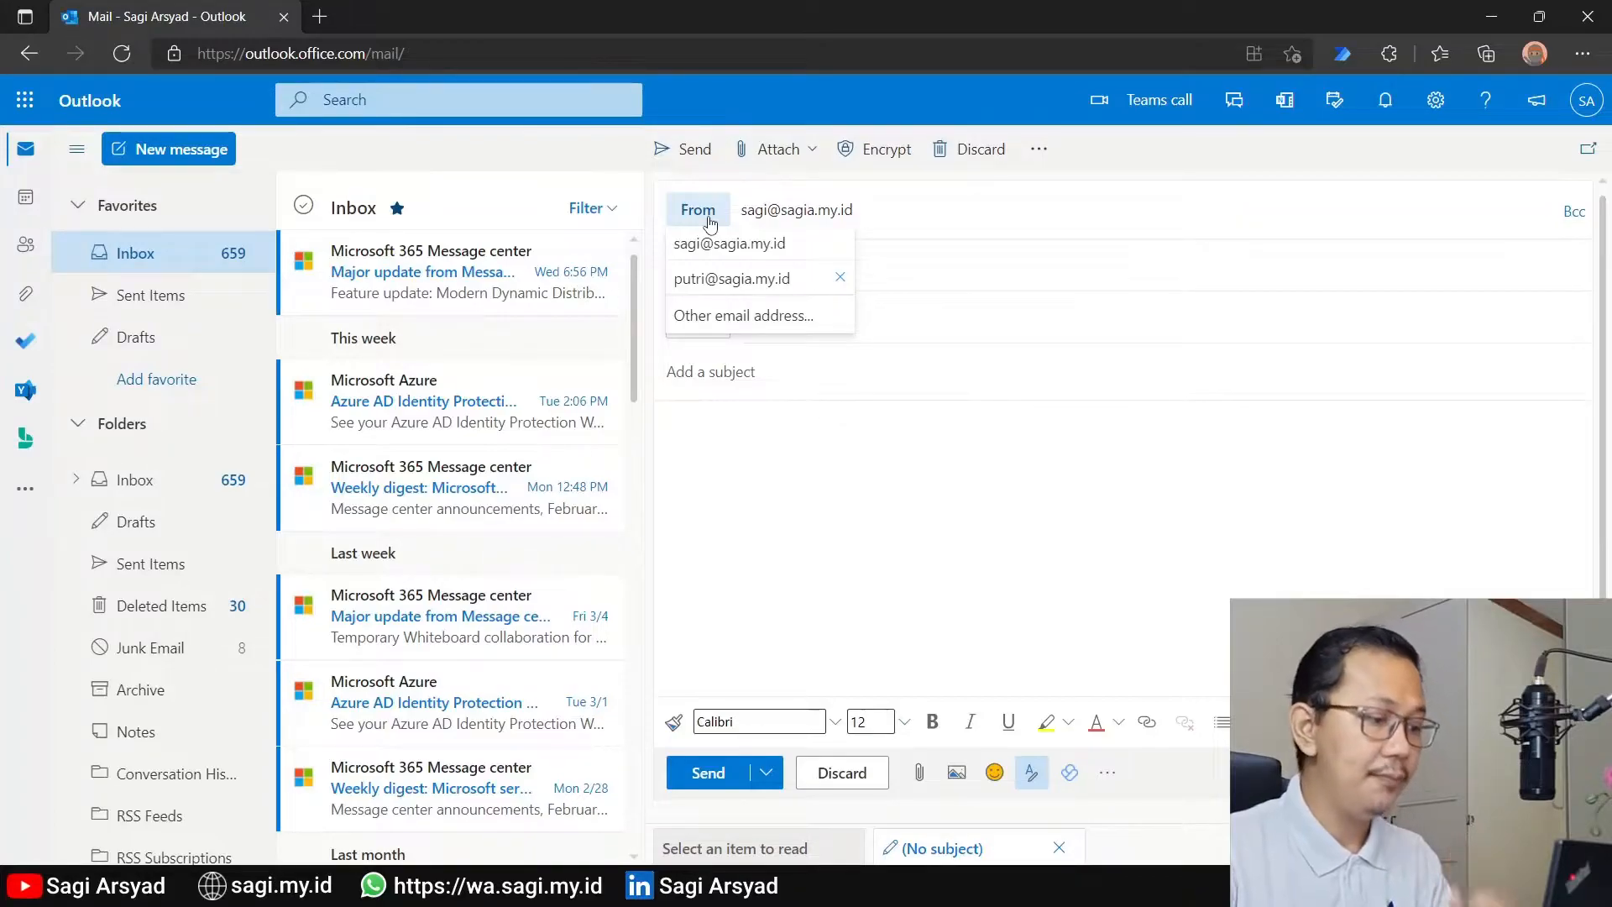
pyautogui.click(732, 316)
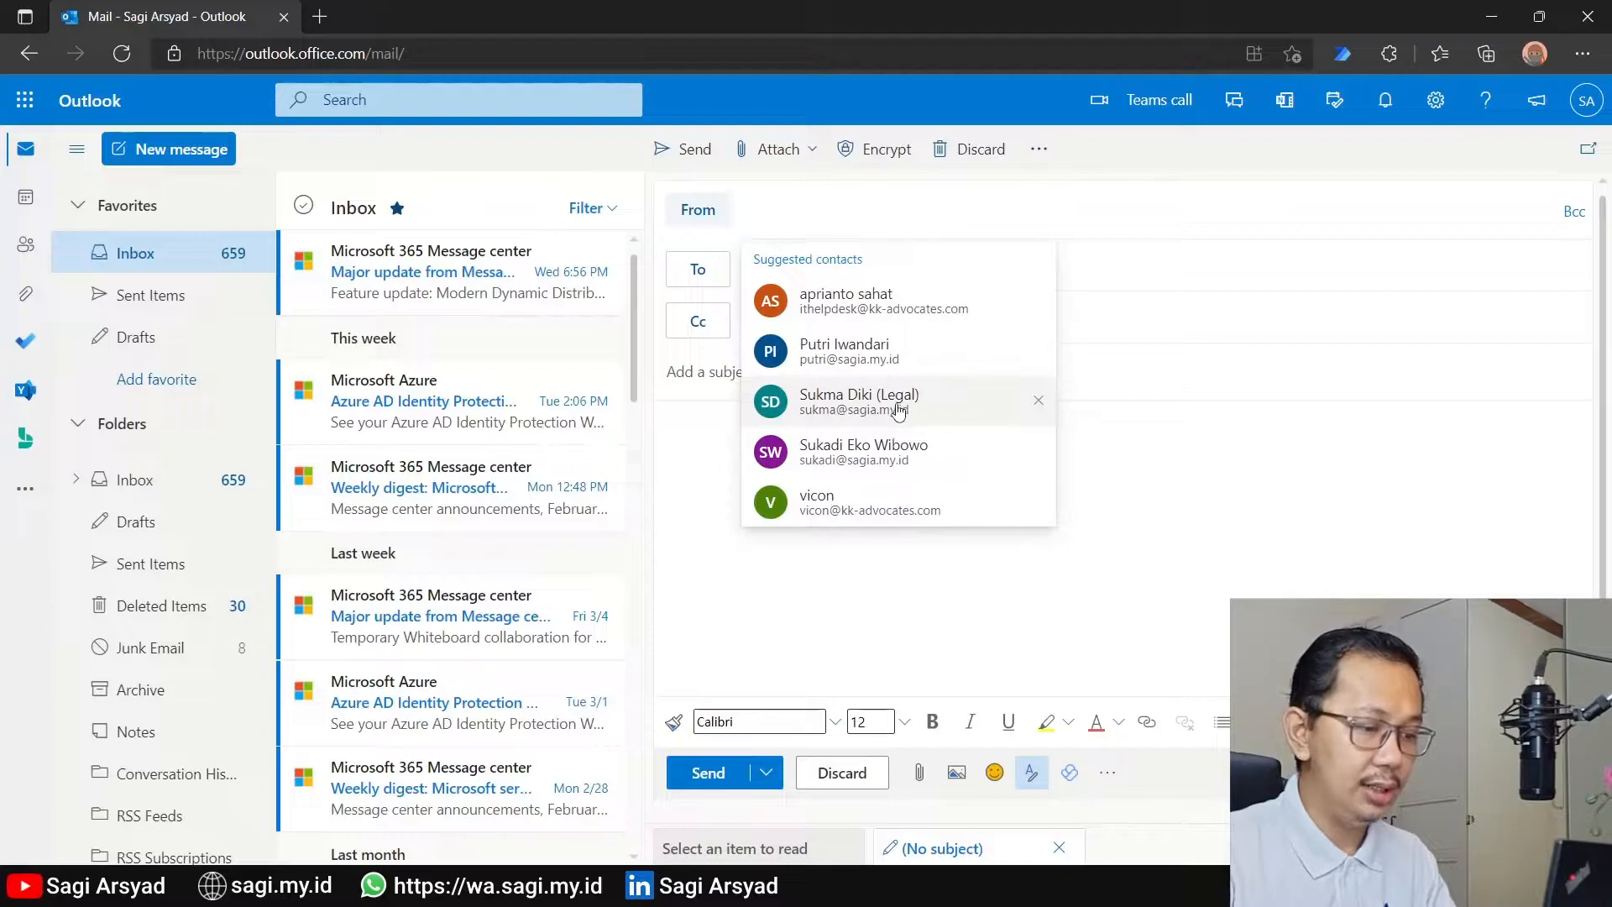
pyautogui.click(900, 449)
# Address the message to the earlier test recipient, enter a subject naming the delegate as the source, write "test" as the body, and send it
pyautogui.click(861, 266)
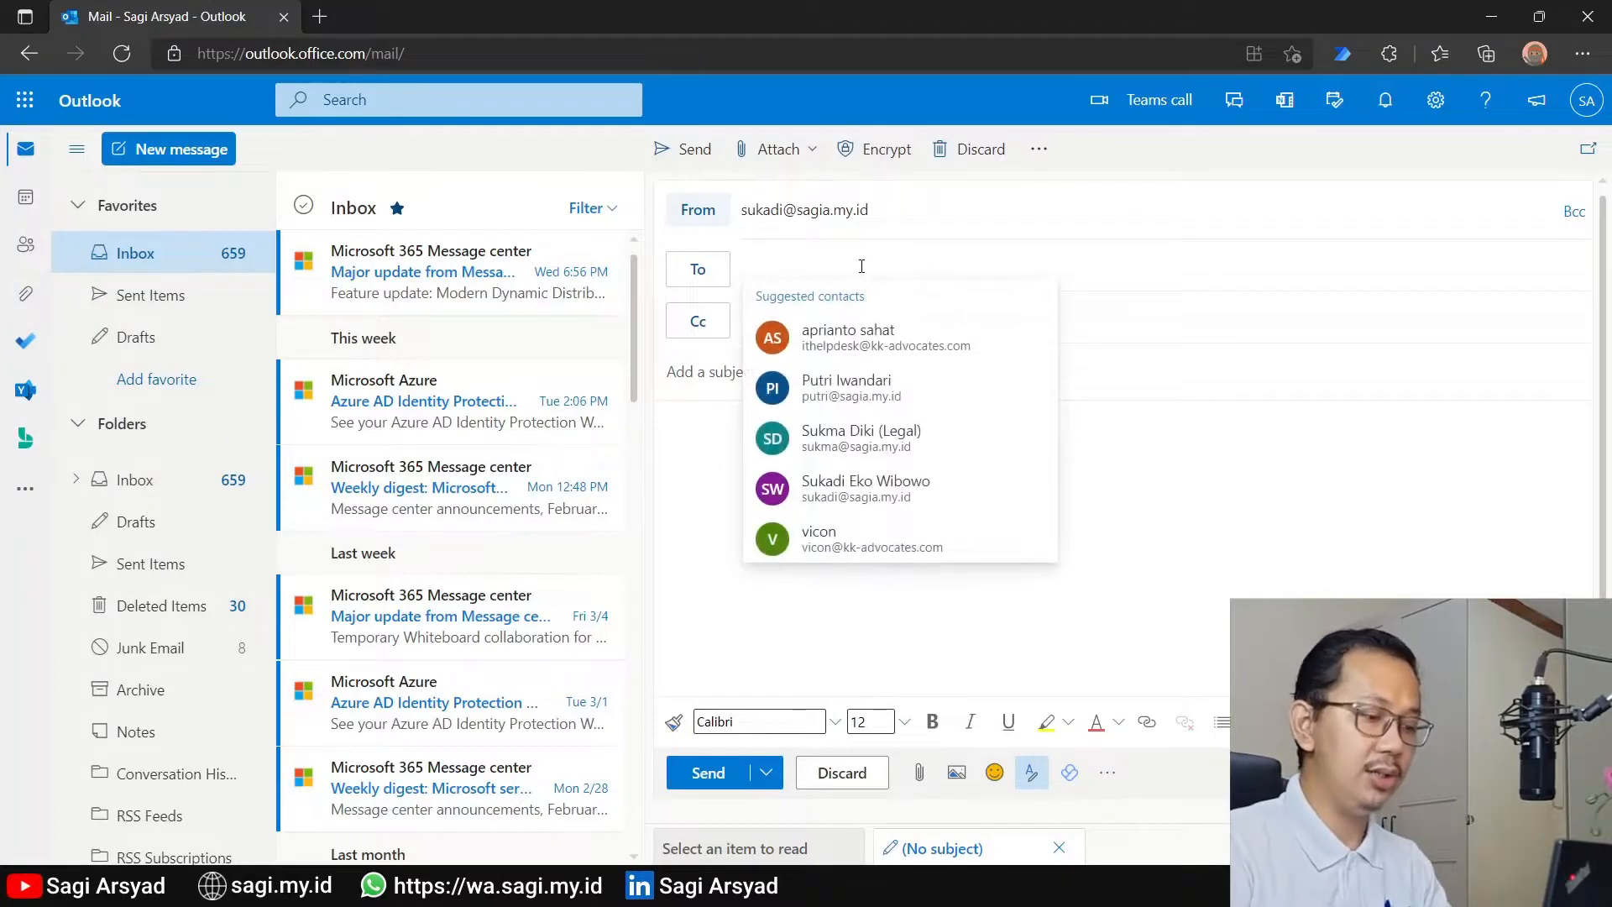
pyautogui.write('iwan')
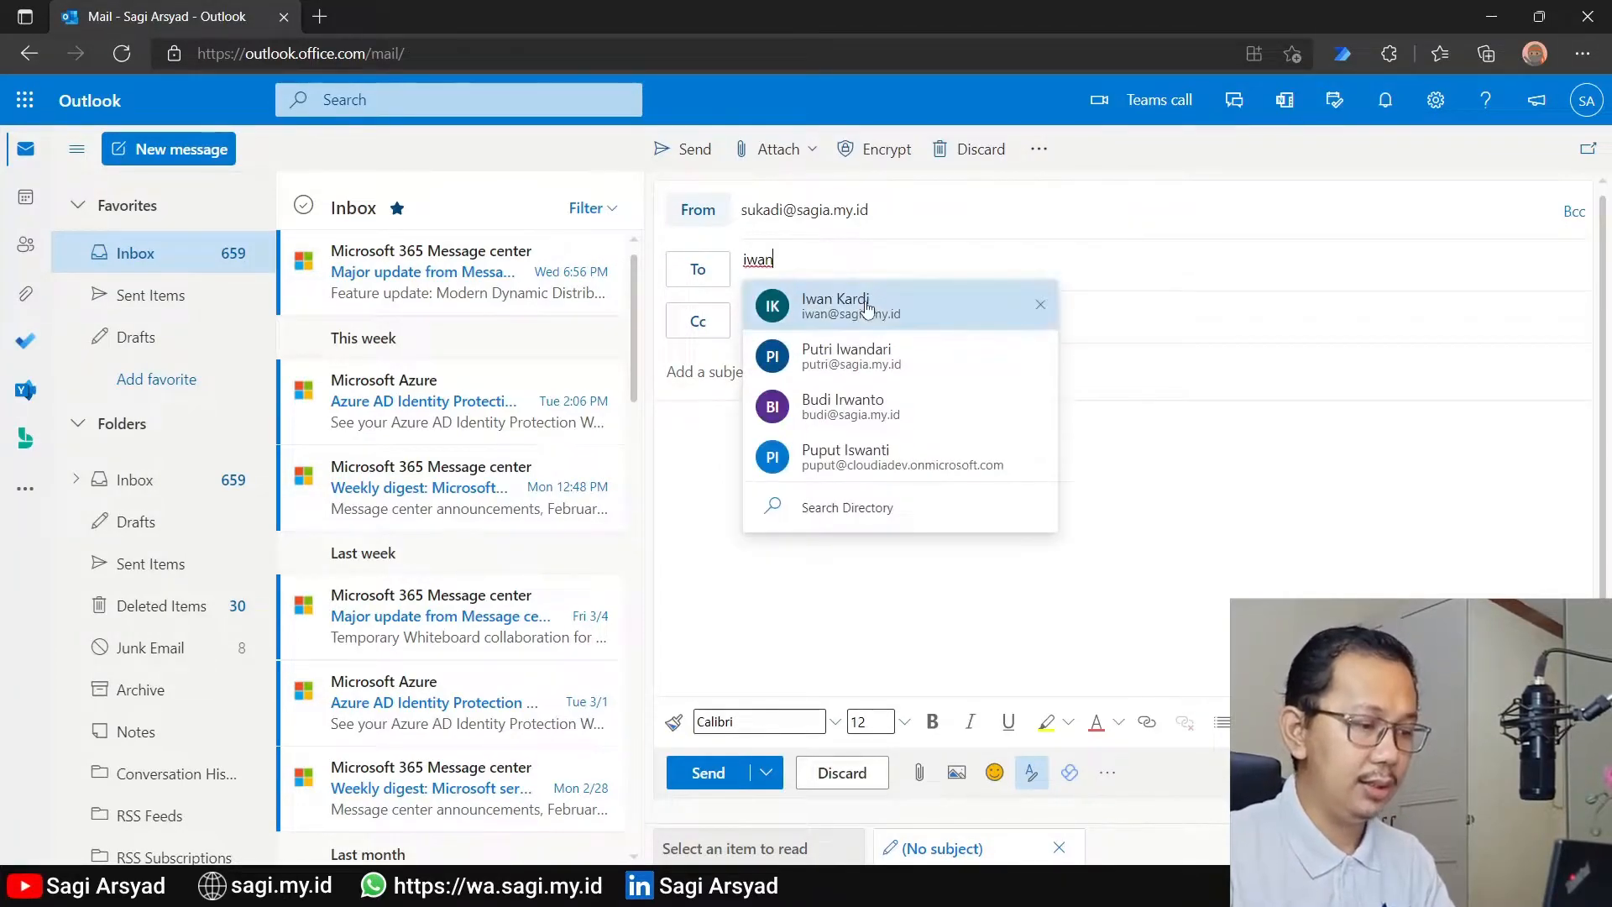
pyautogui.click(867, 300)
pyautogui.write('T')
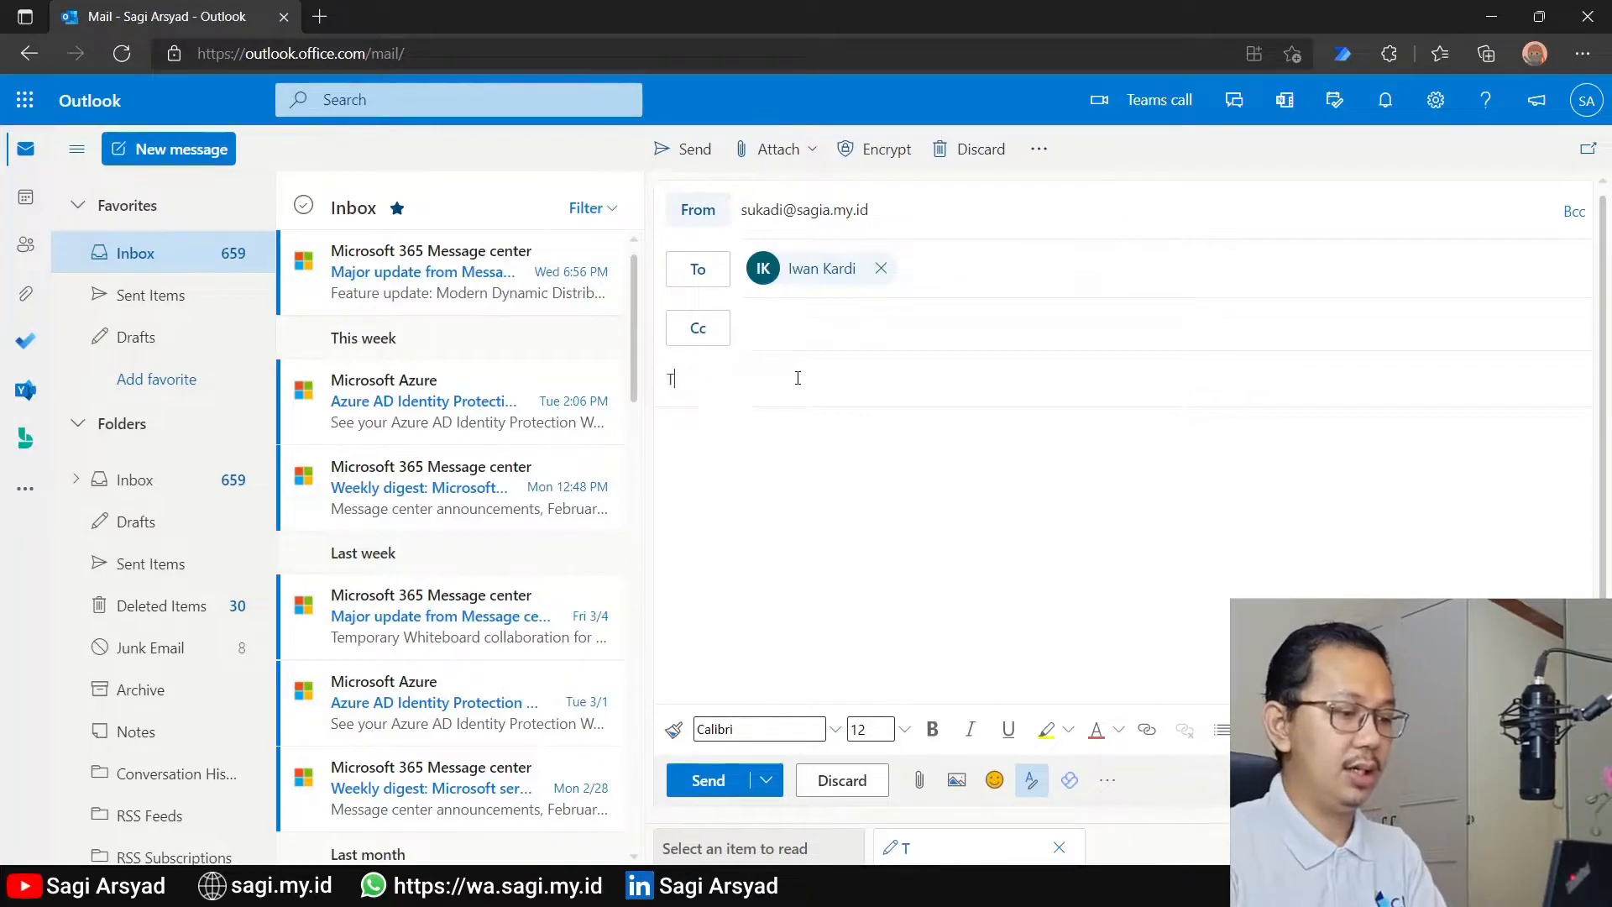
pyautogui.write('est dari Sag')
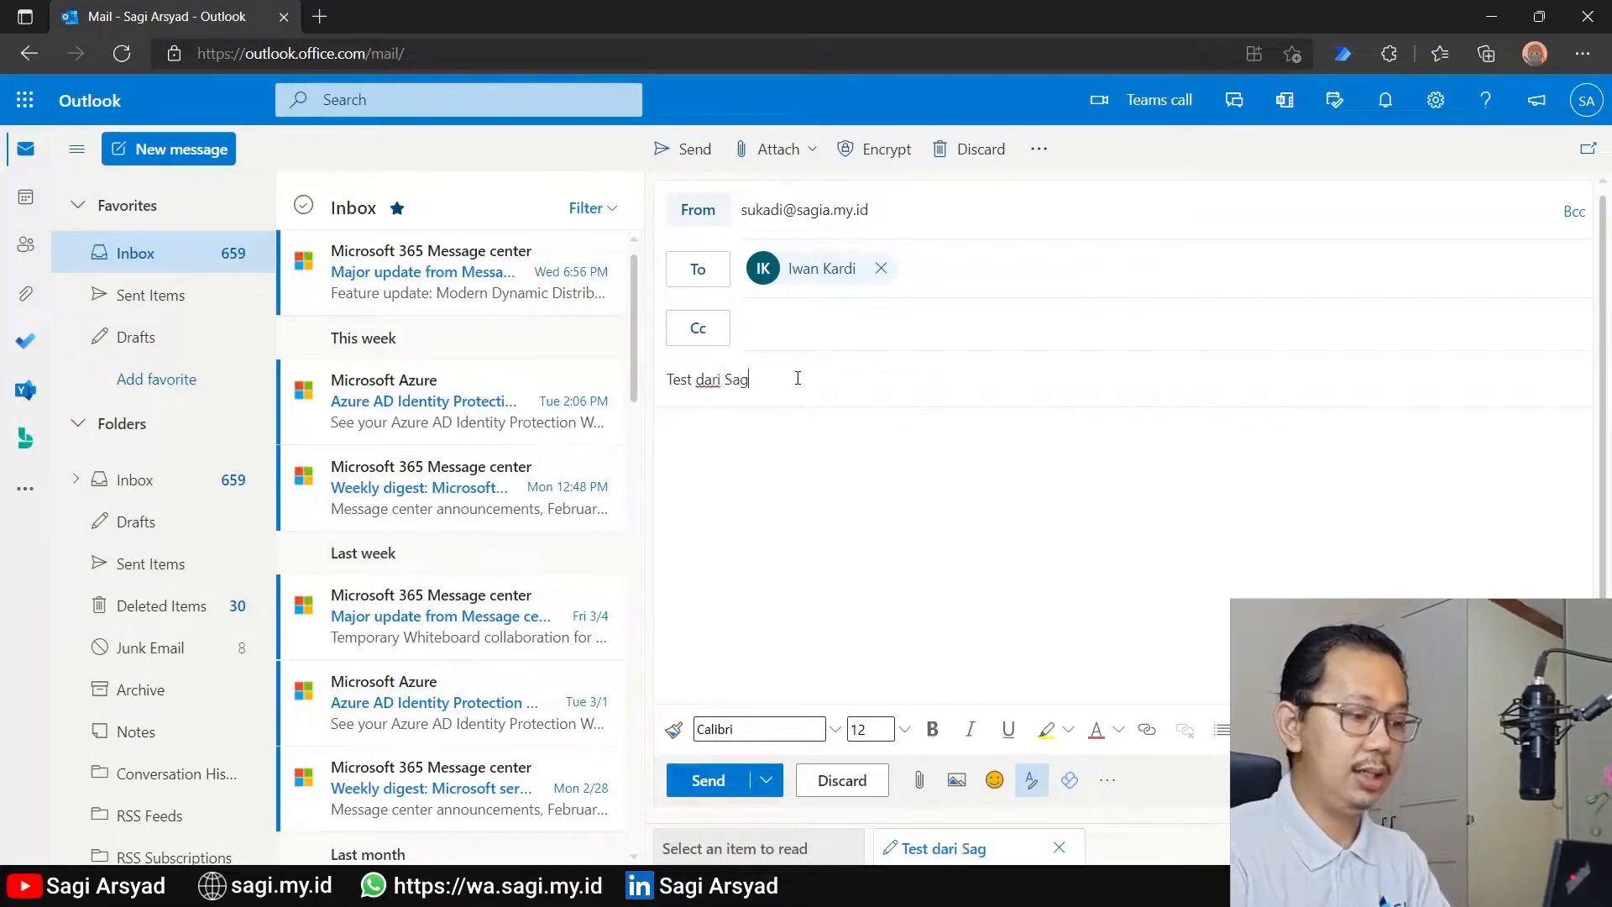
pyautogui.write('test')
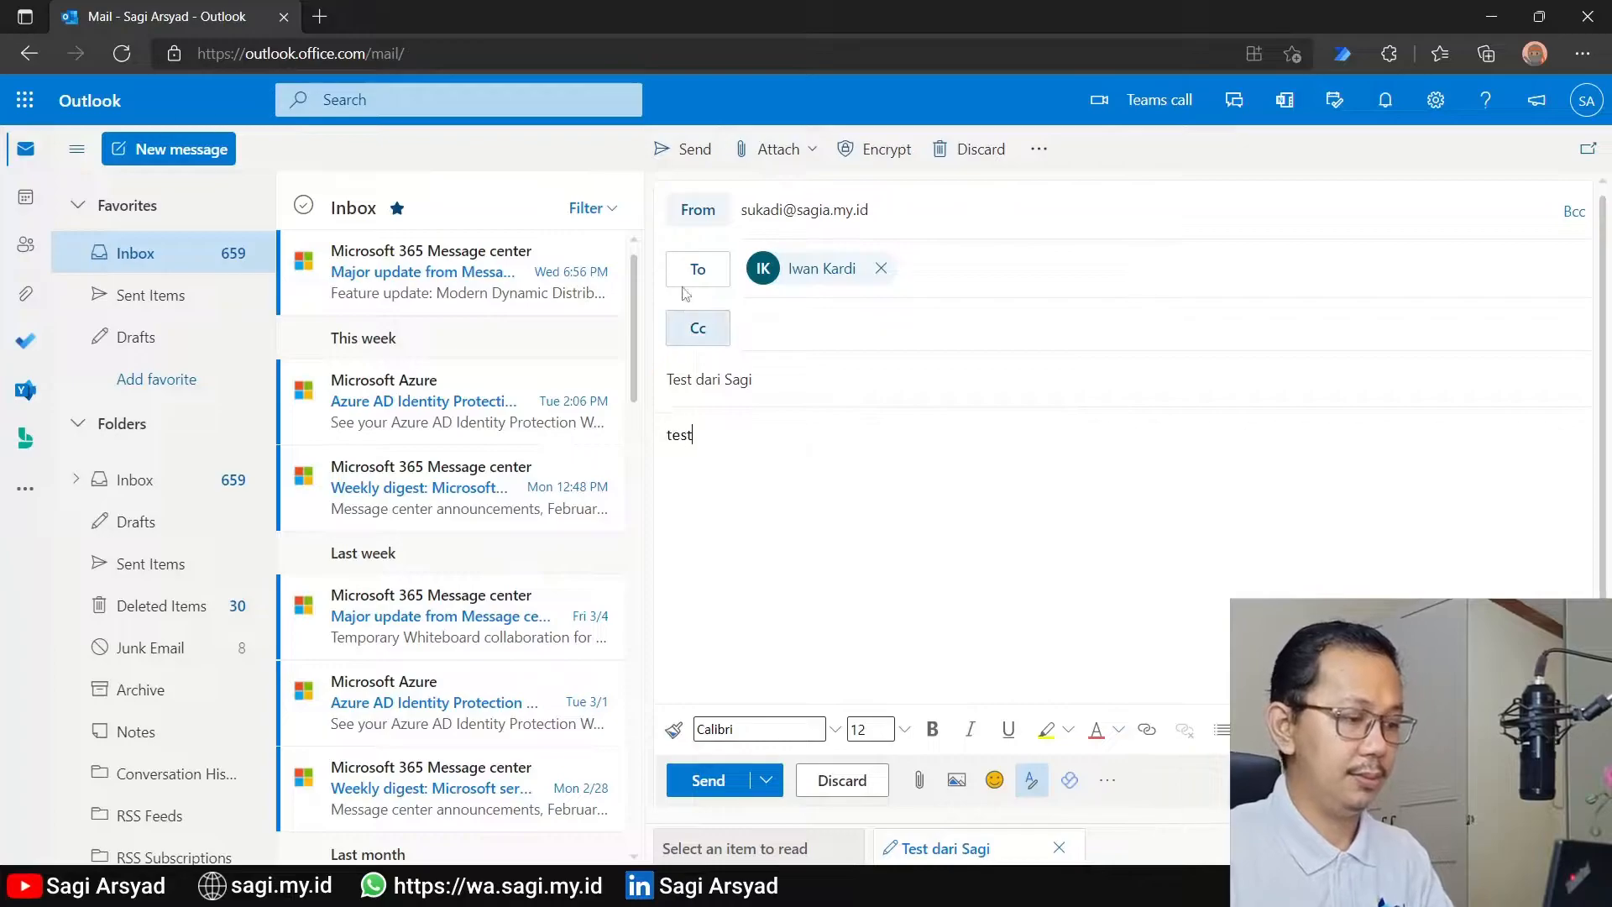
pyautogui.click(684, 150)
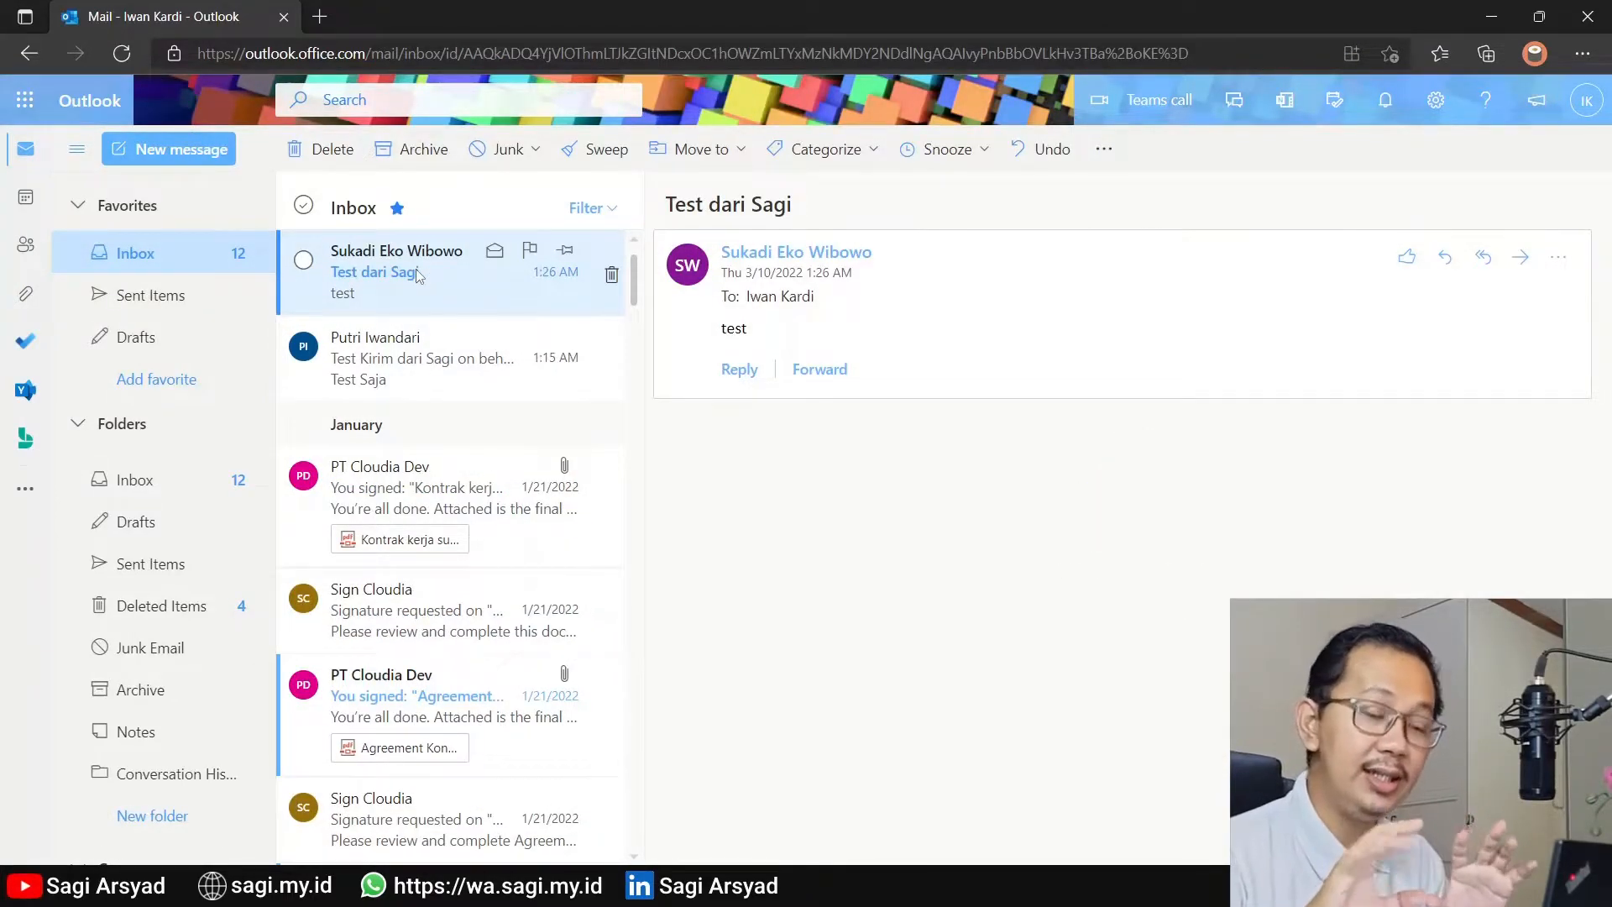
# In the recipient's inbox, compare the sender shown on the Send on behalf message with the sender of the Send as message
pyautogui.click(401, 365)
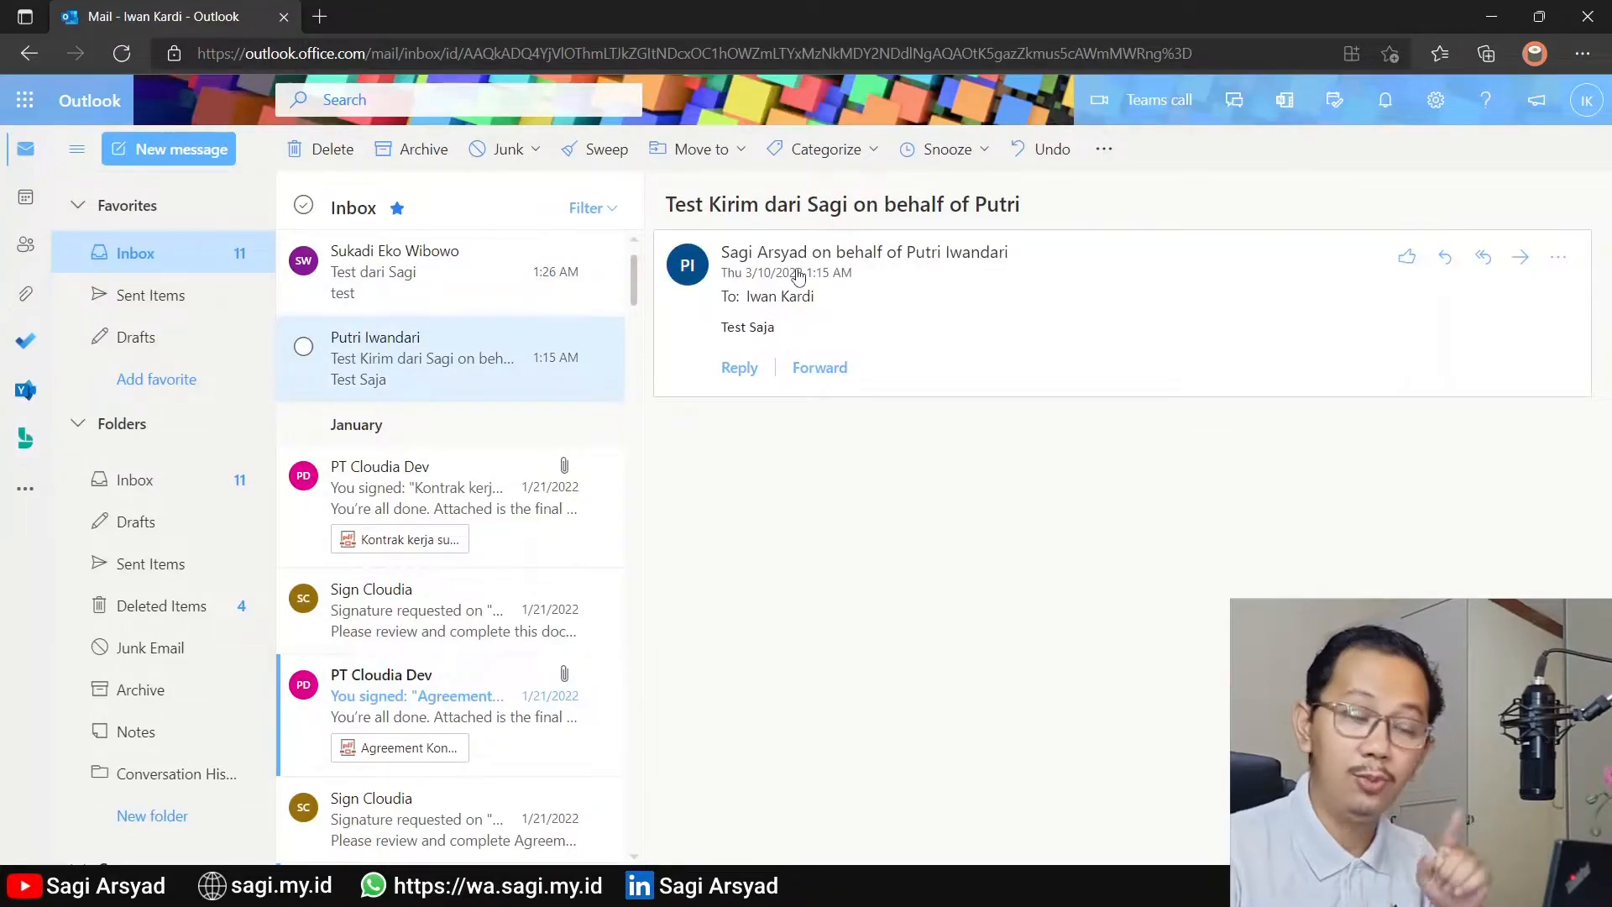
pyautogui.click(434, 290)
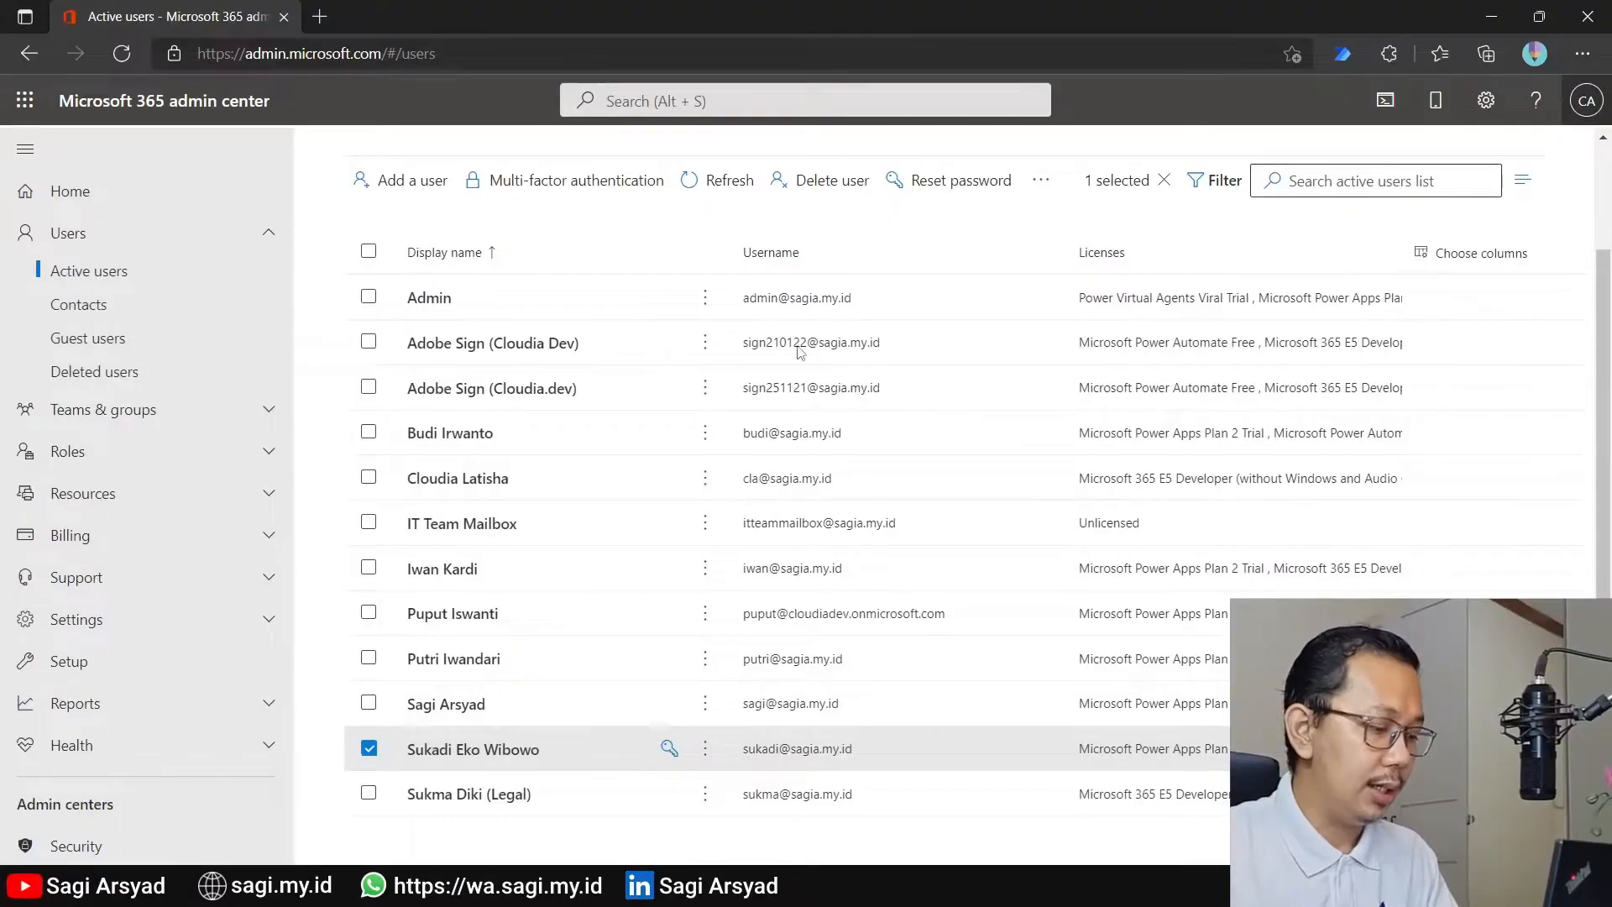
# In the Microsoft 365 admin center, grant the delegate Read and manage permission on the mailbox of the second-to-last active user
pyautogui.click(484, 751)
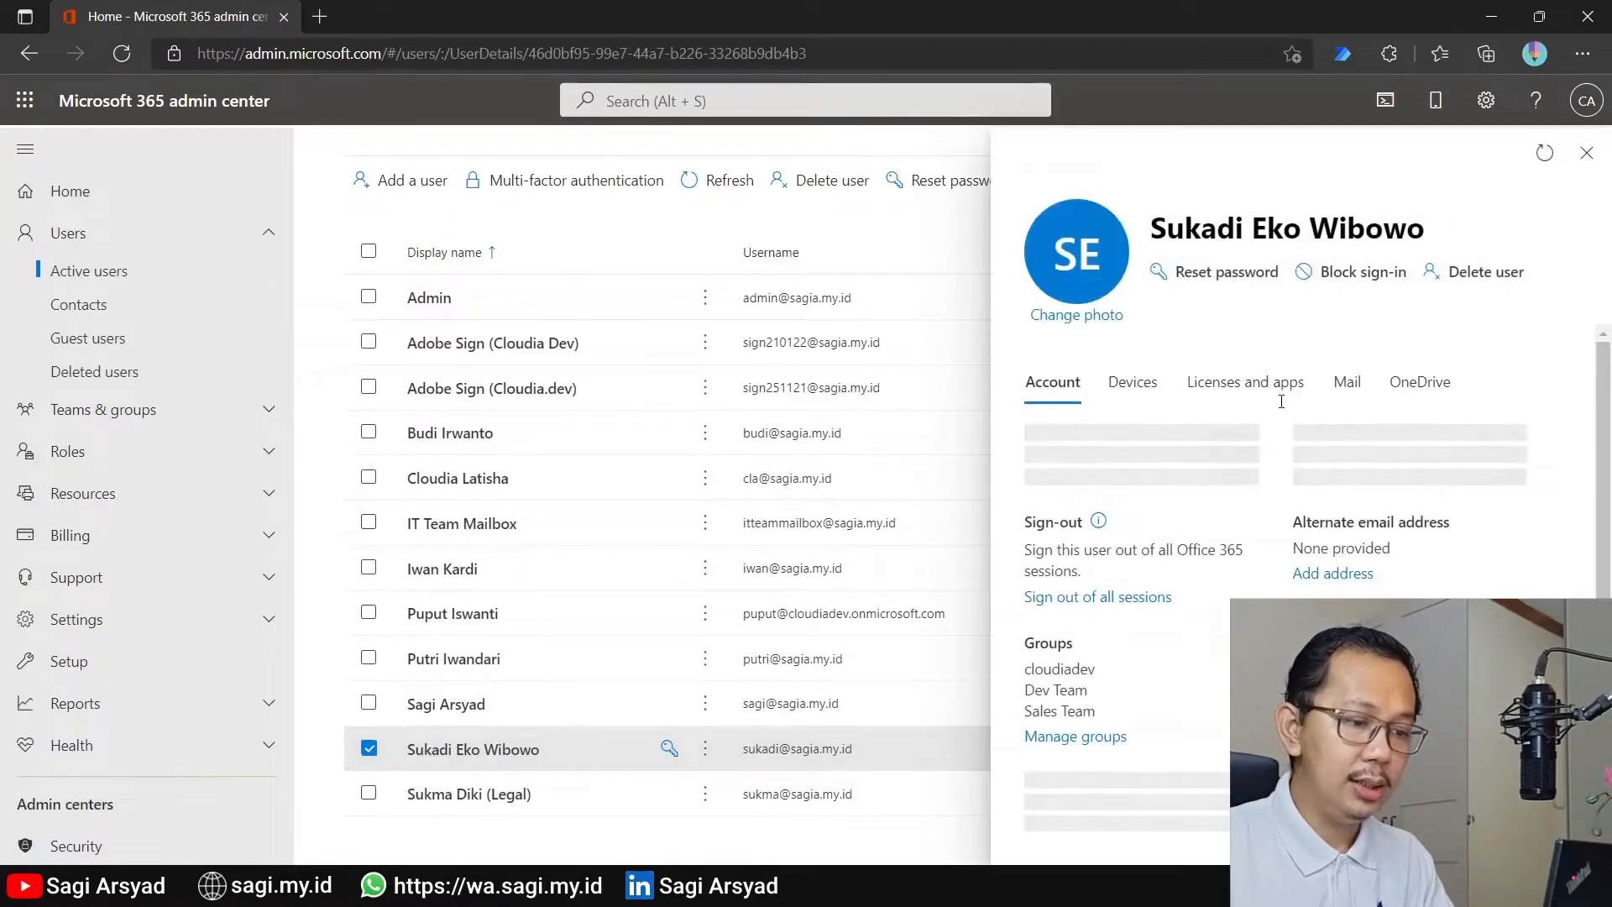
pyautogui.click(1349, 378)
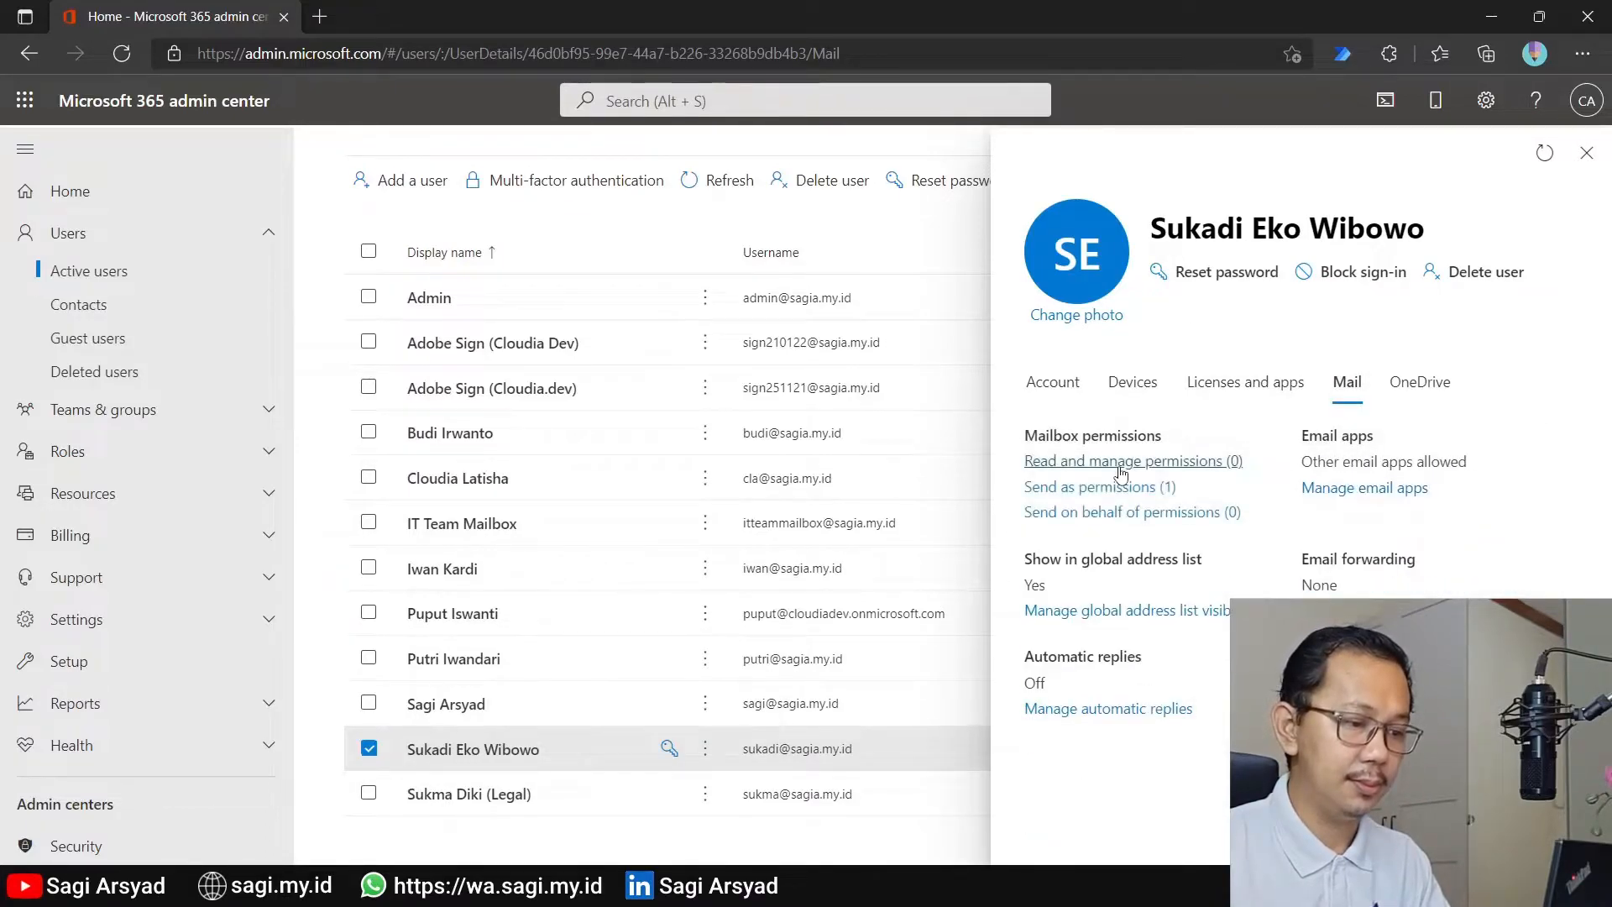
pyautogui.click(1112, 461)
pyautogui.click(1108, 356)
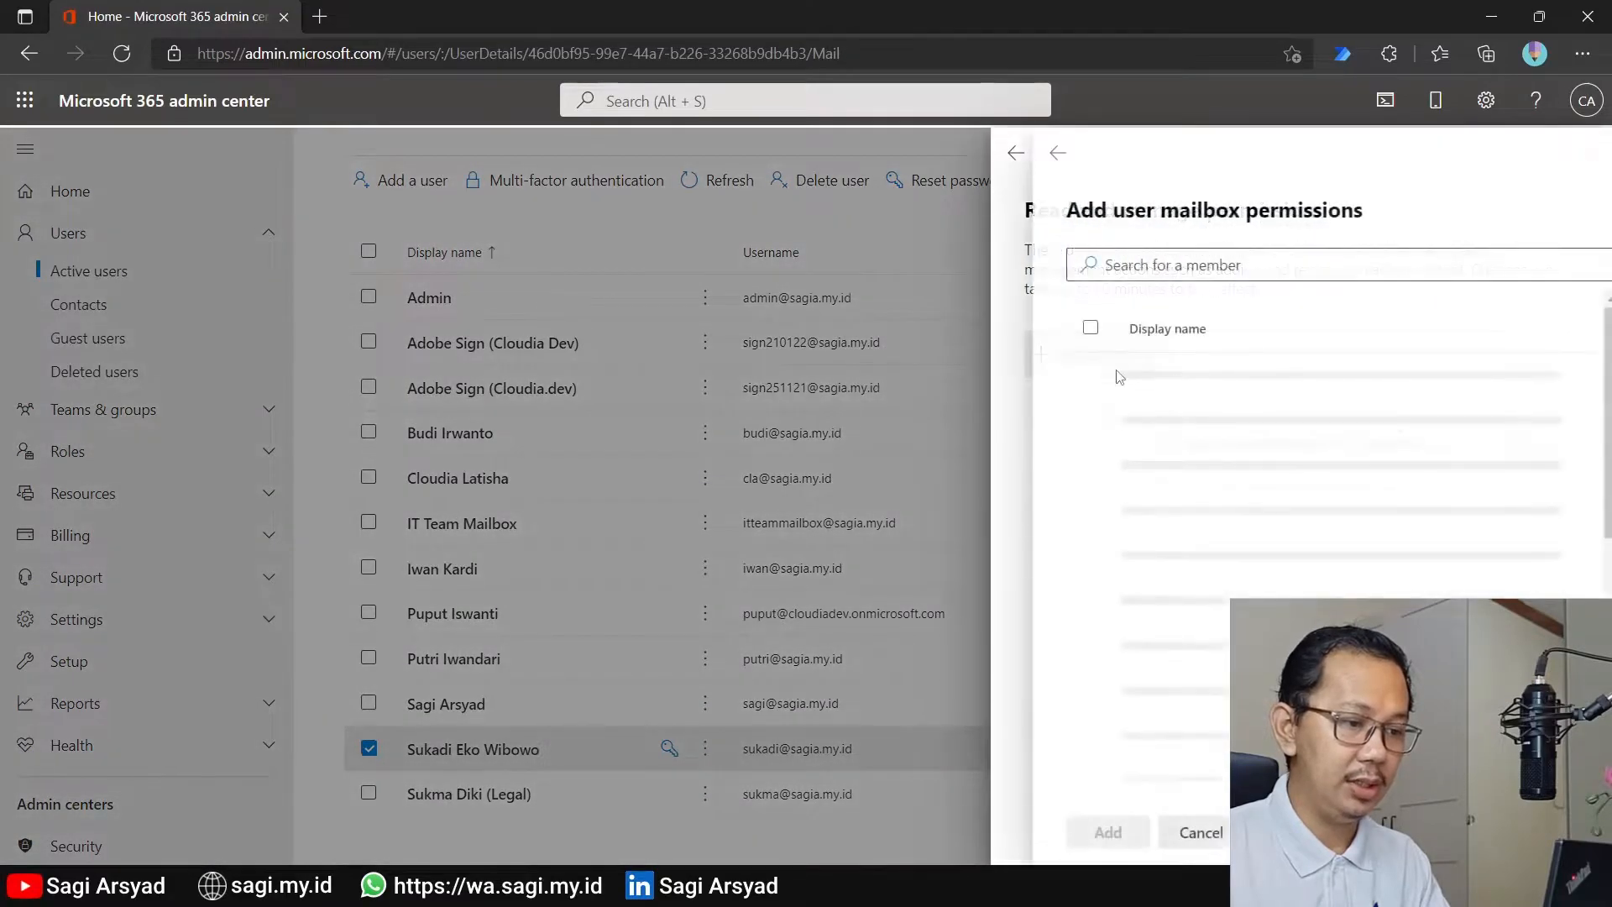
pyautogui.write('sagi')
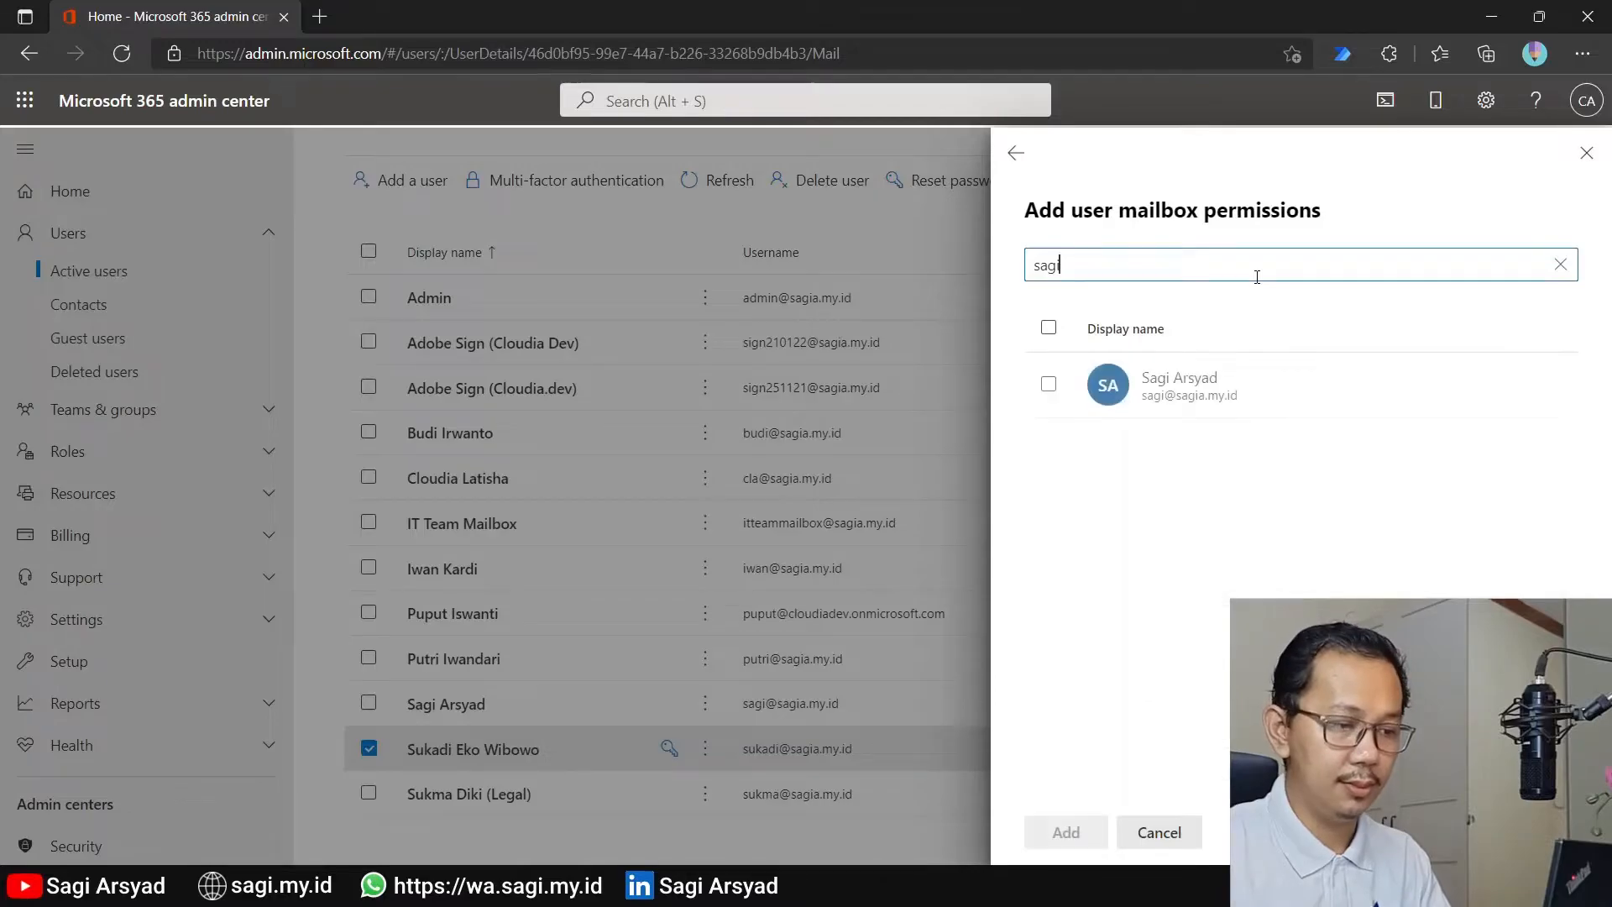
pyautogui.click(1049, 384)
pyautogui.click(1068, 833)
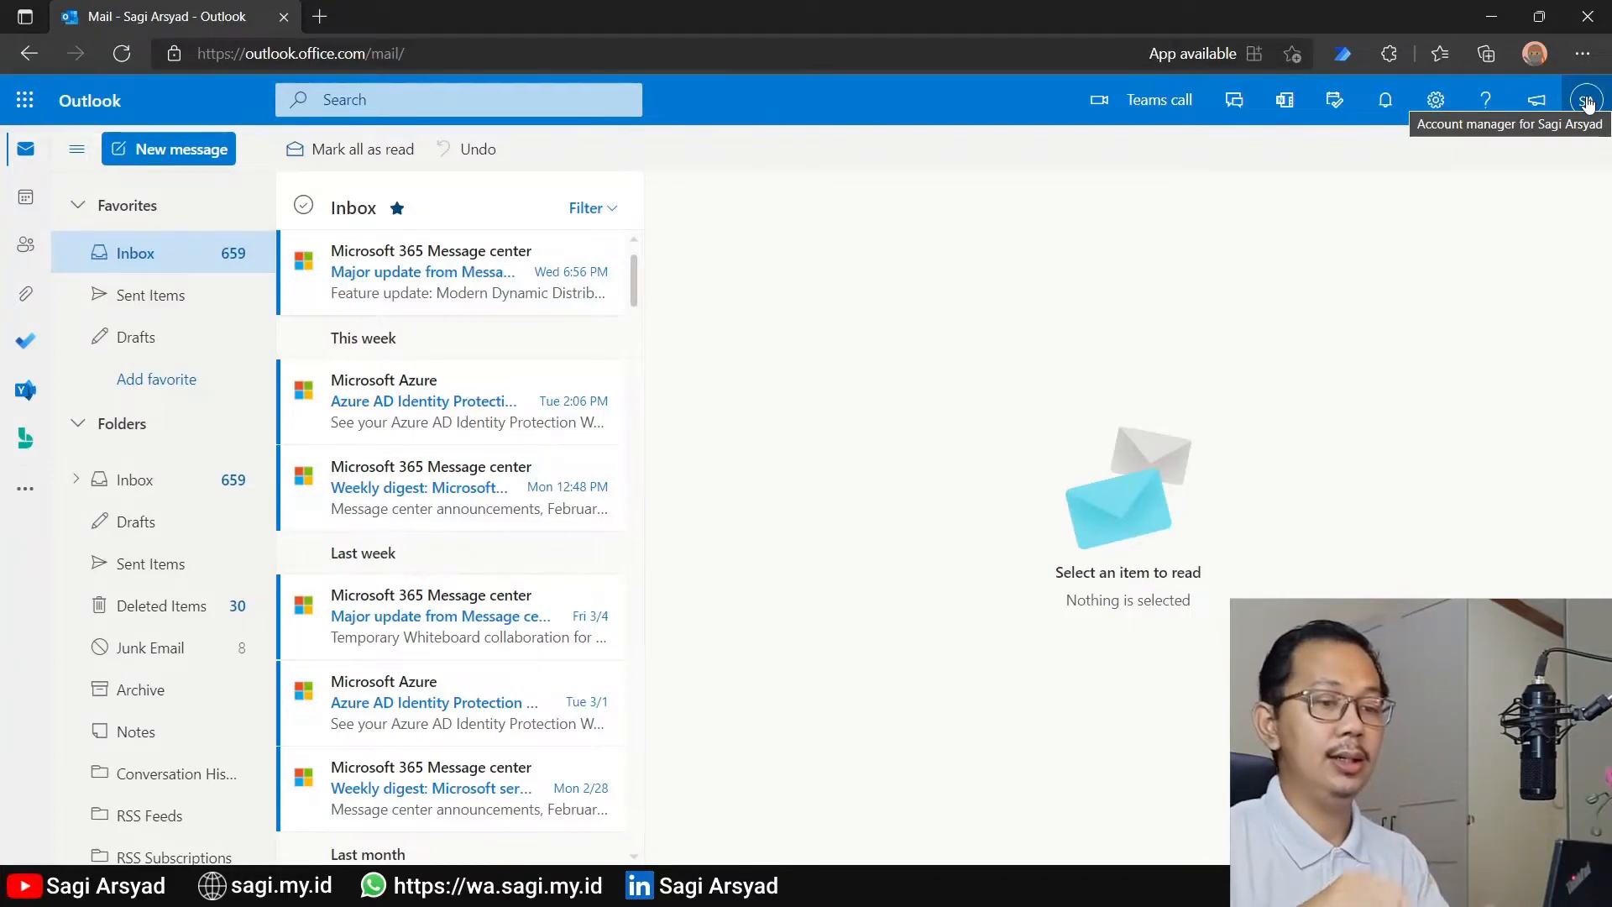
# In the delegate's Outlook on the web, open the mailbox shared through Read and manage permission as another mailbox
pyautogui.click(1587, 102)
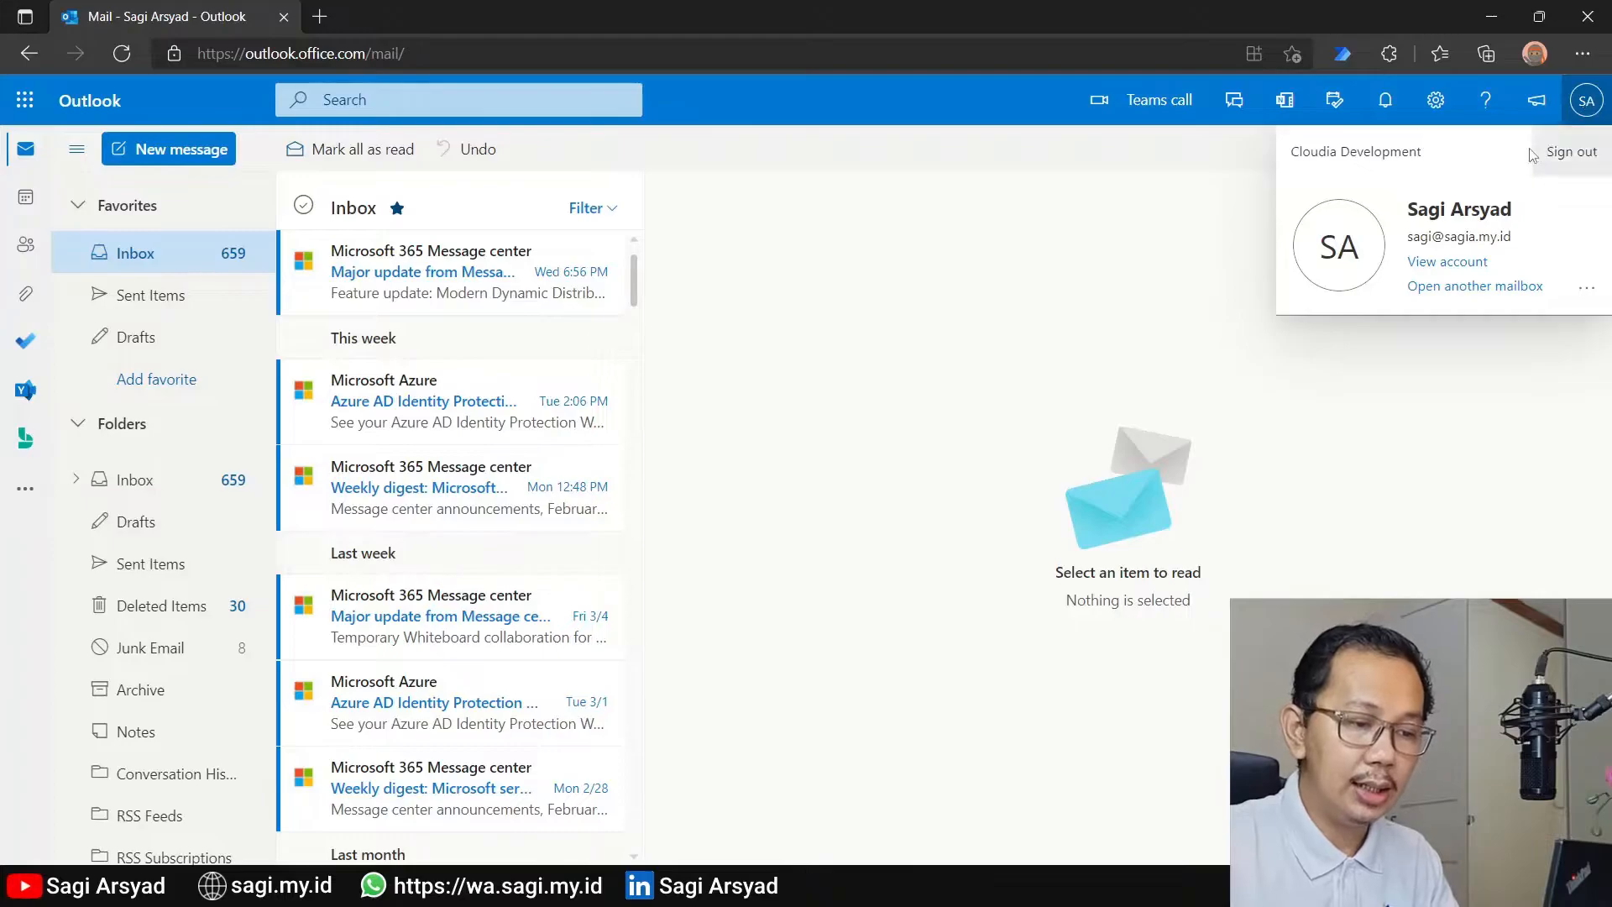
pyautogui.click(1468, 288)
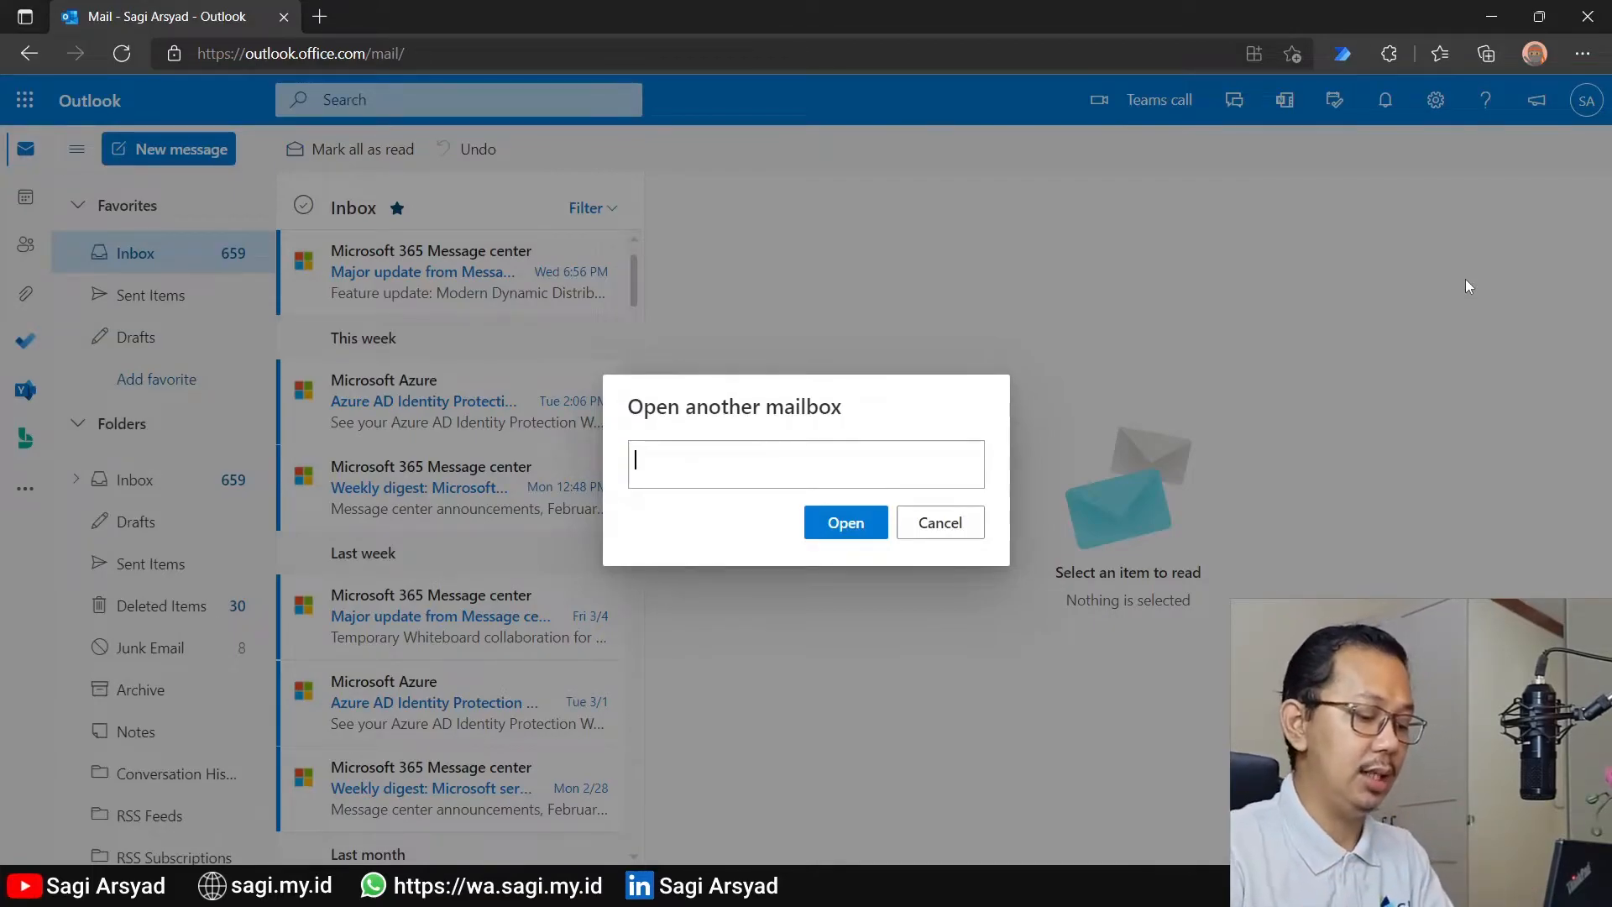
pyautogui.write('suda')
pyautogui.press('BackSpace')
pyautogui.press('BackSpace')
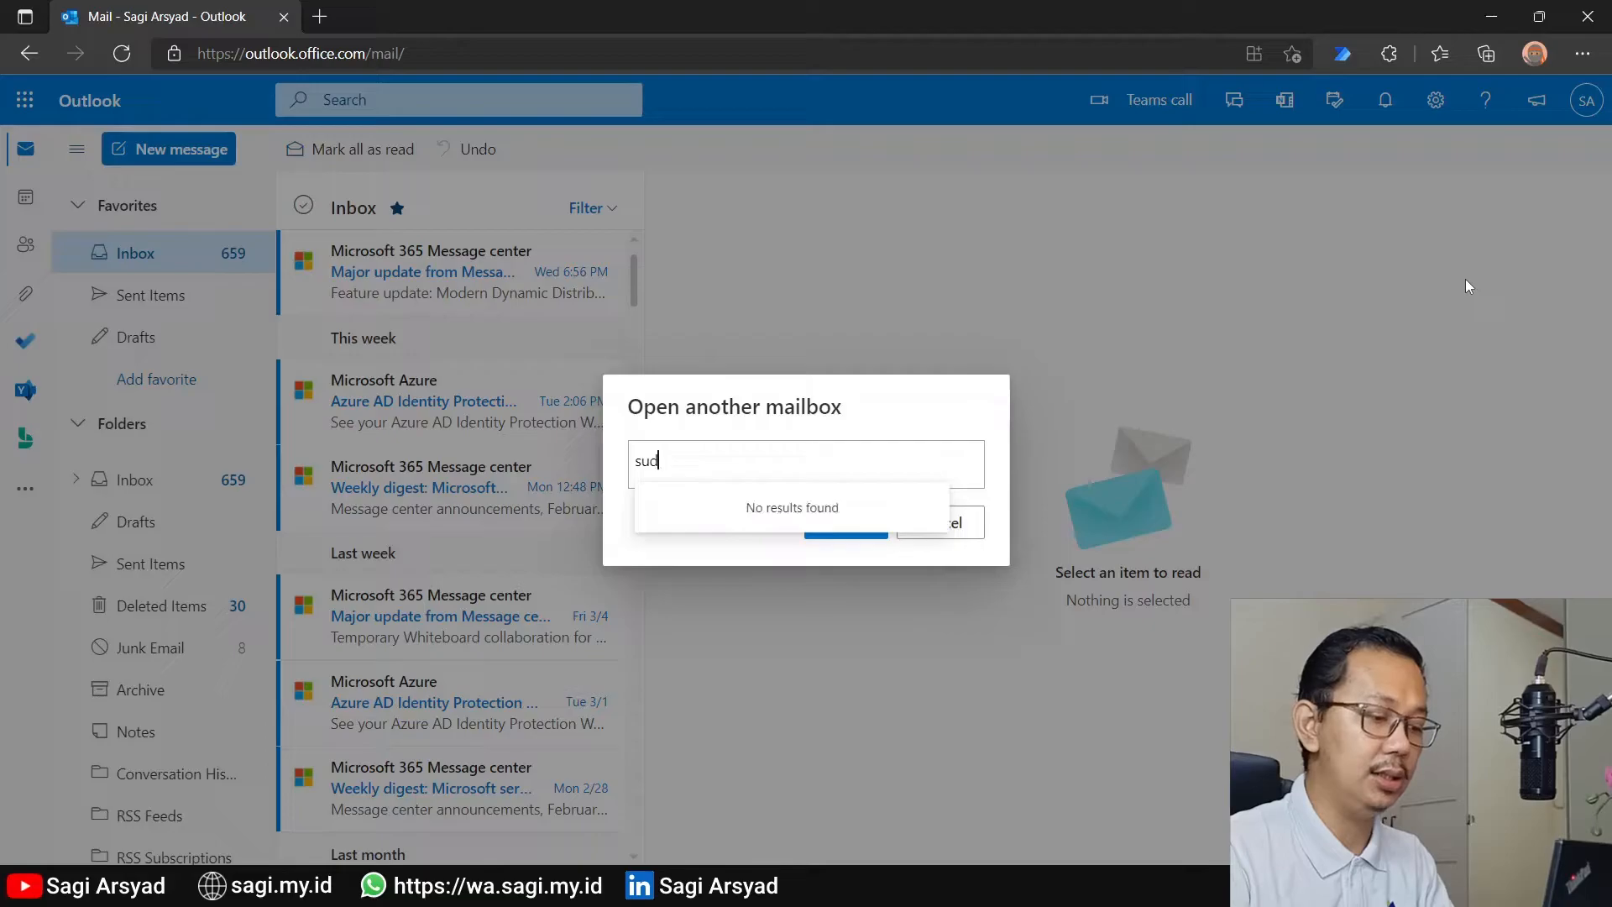
pyautogui.write('ka')
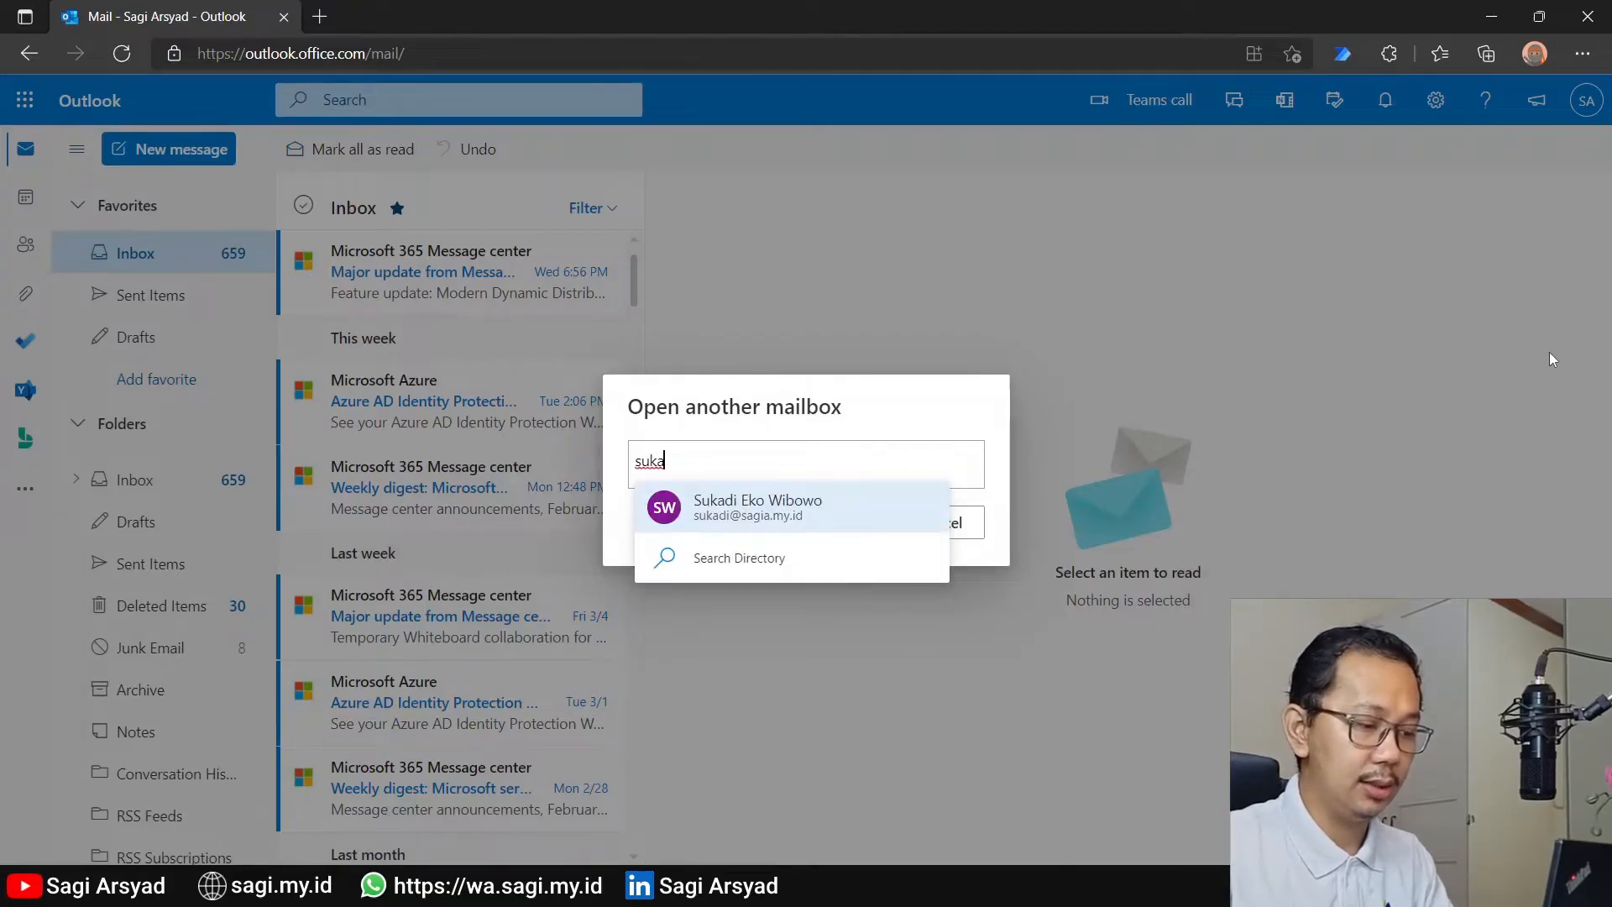
pyautogui.click(864, 489)
pyautogui.click(844, 534)
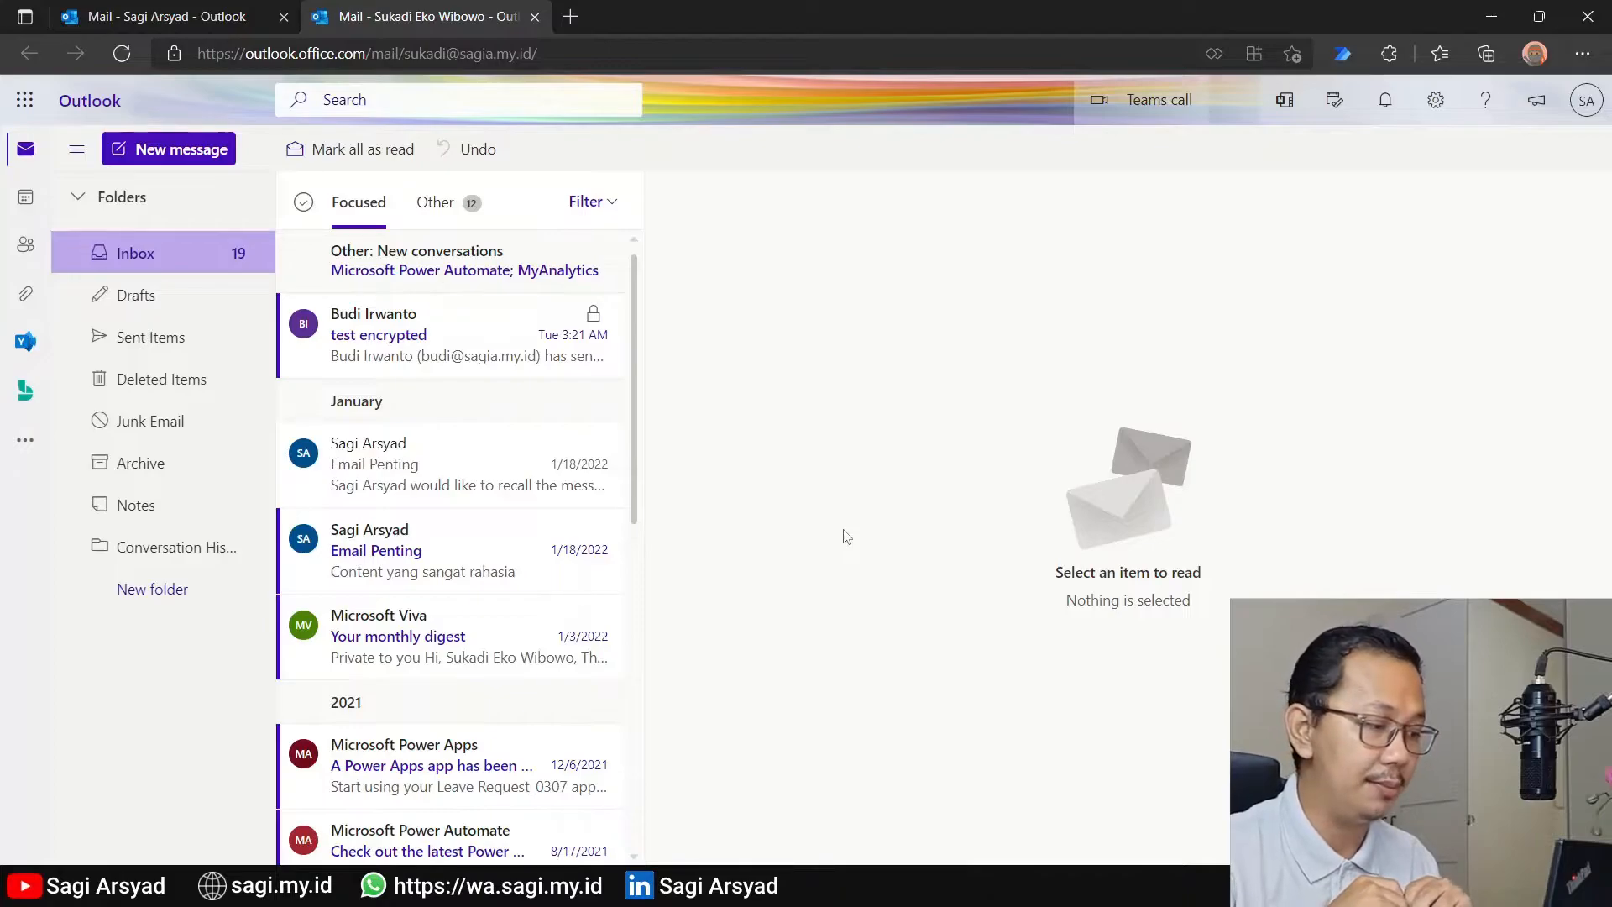
# Start a new message in the opened mailbox, show the From field to check its sender, and hide the field again
pyautogui.moveTo(431, 309)
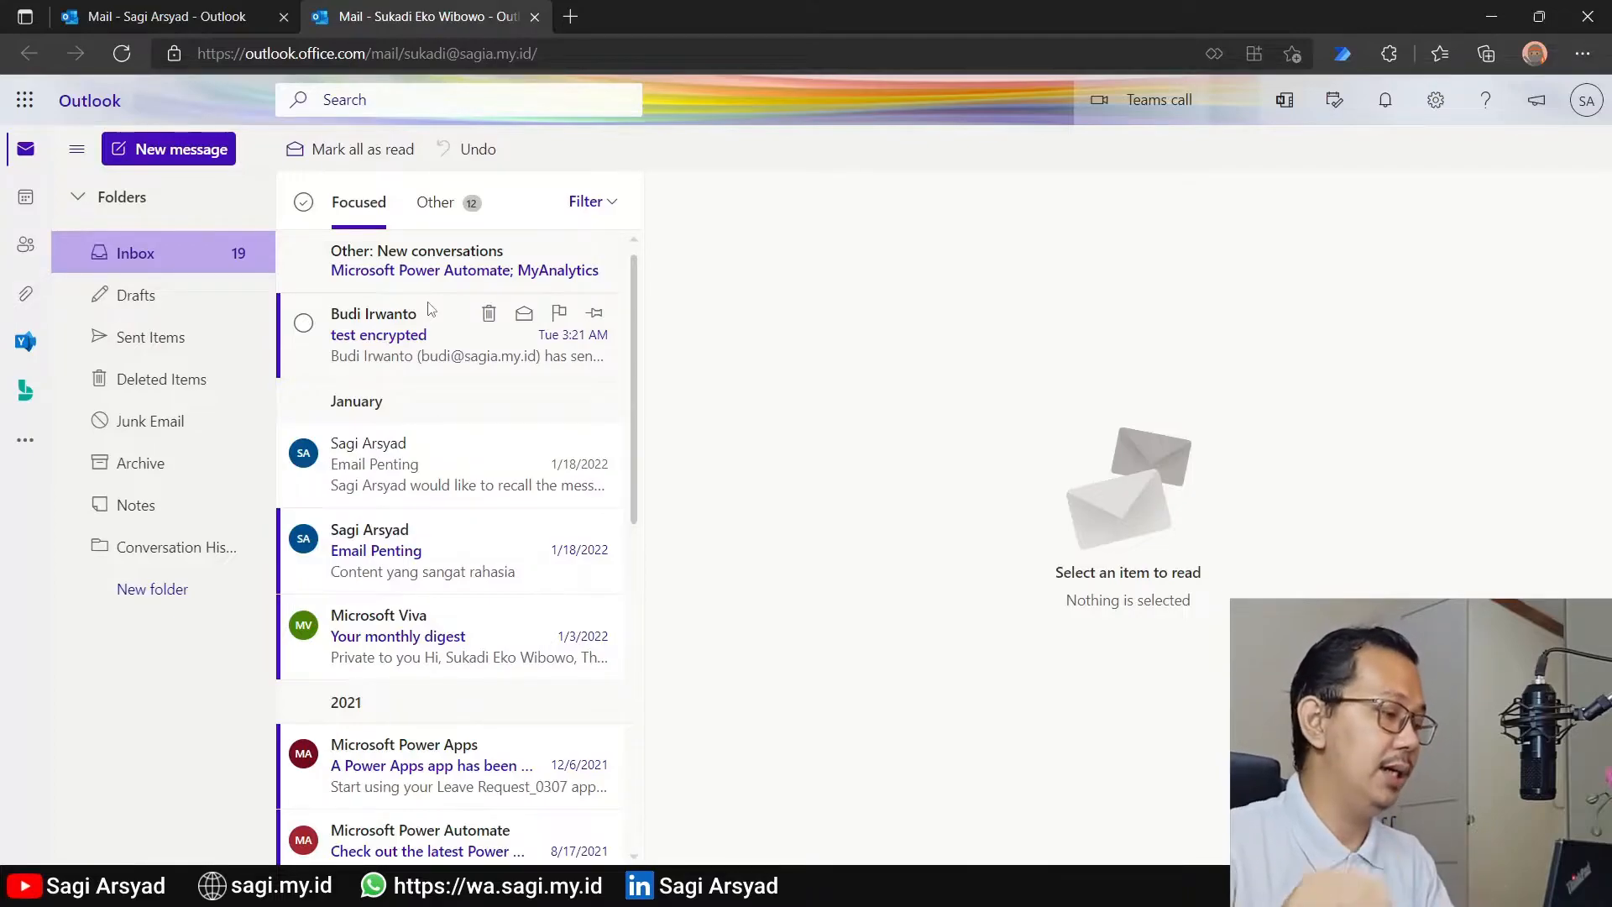
pyautogui.click(168, 151)
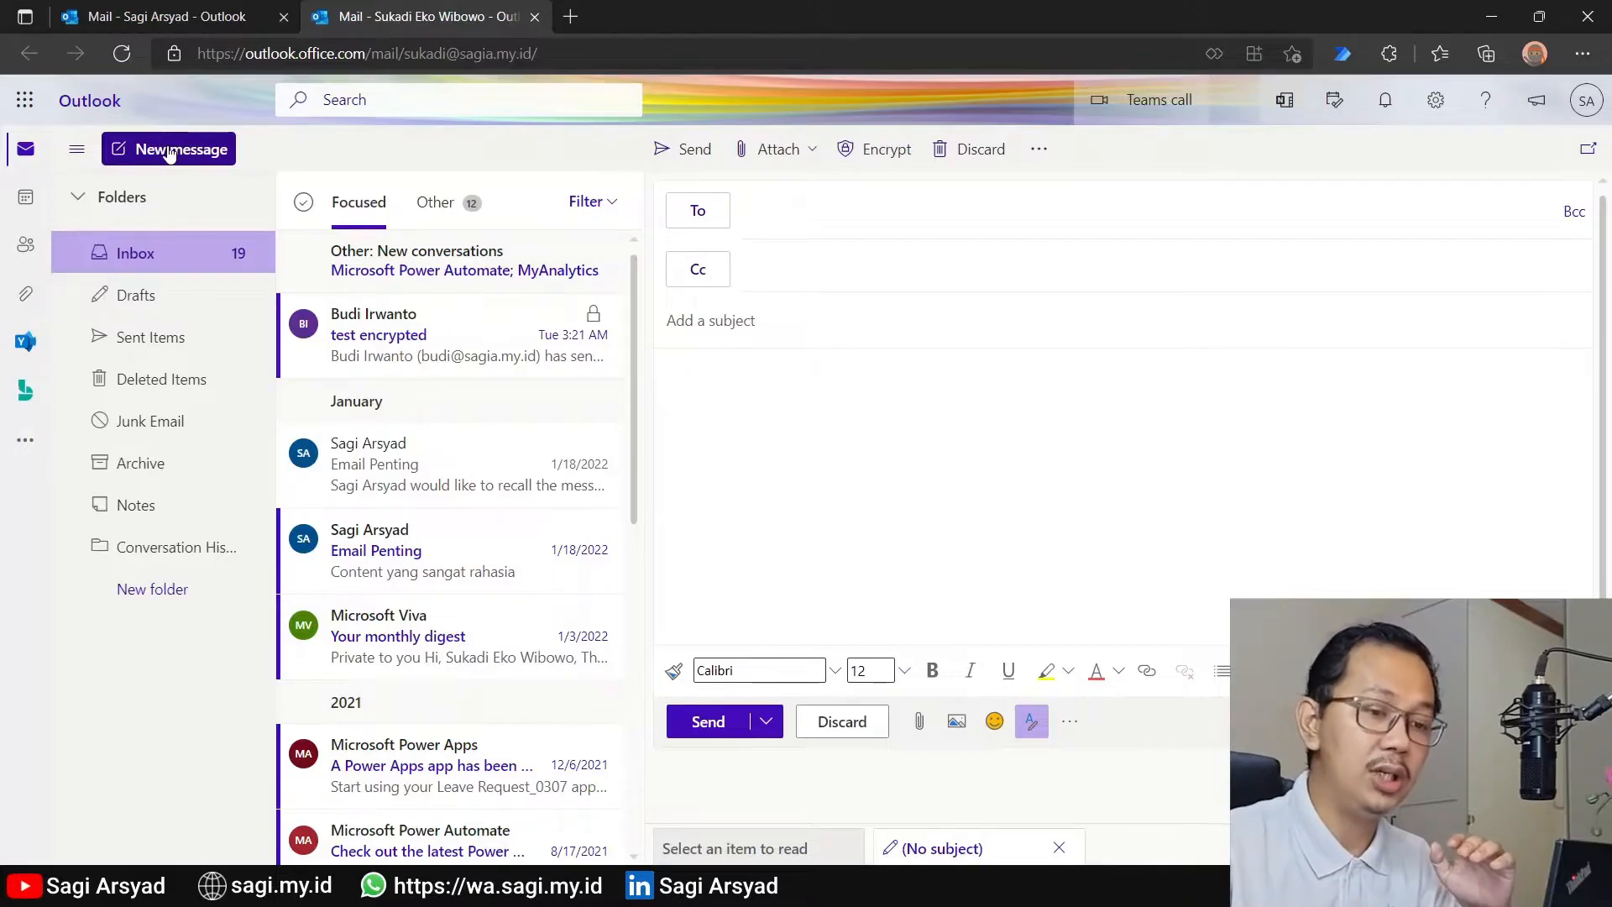
pyautogui.click(1042, 151)
pyautogui.click(1124, 263)
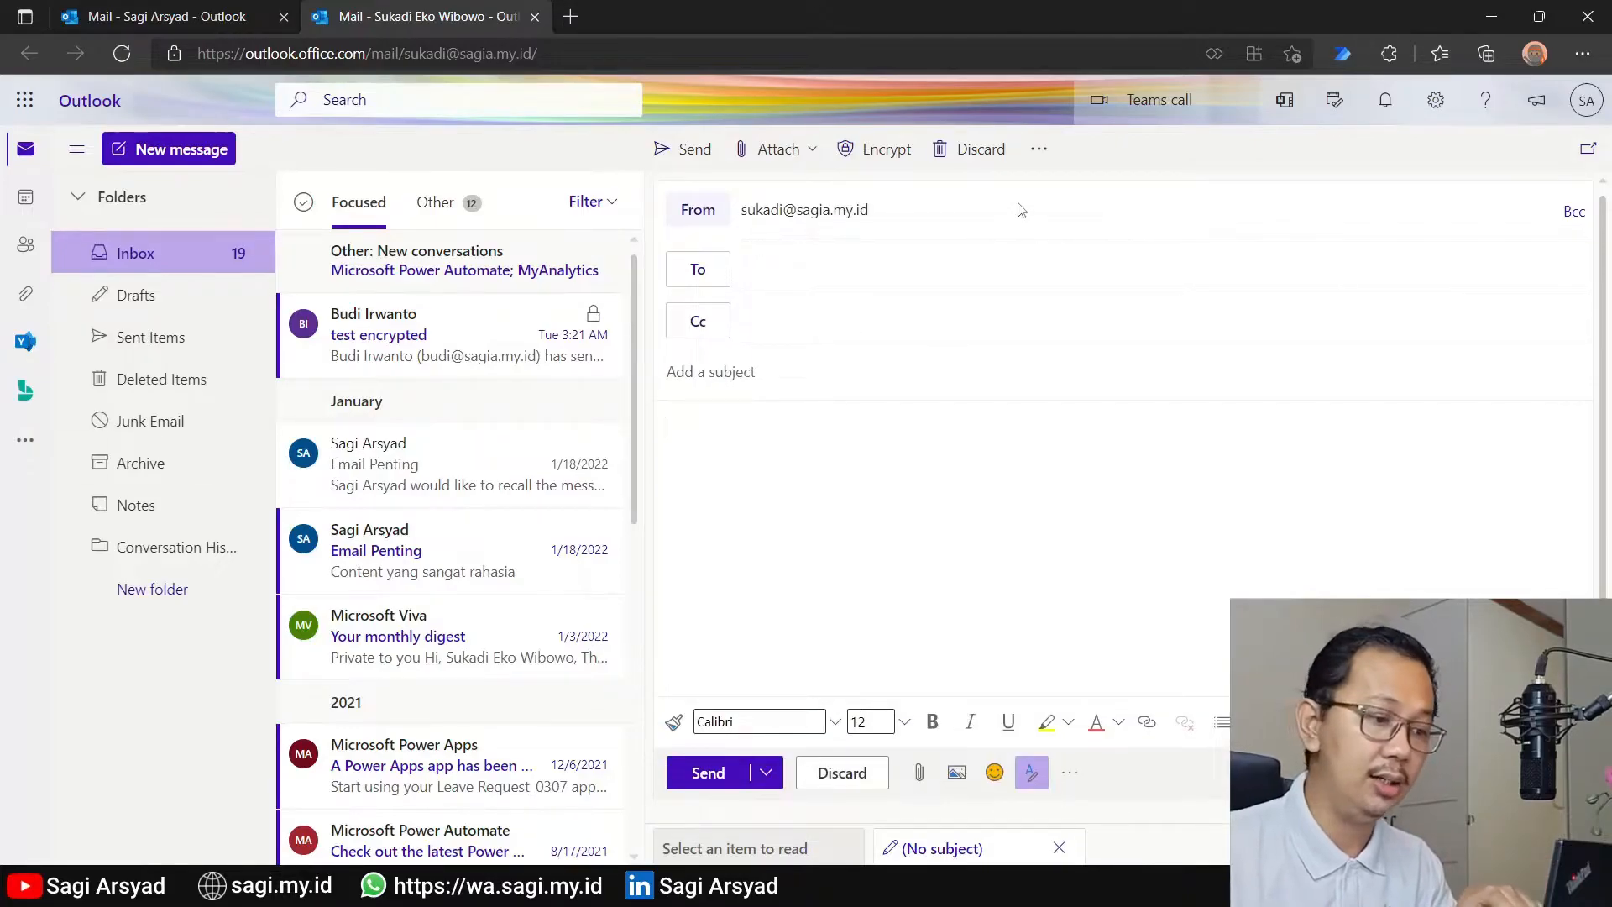
pyautogui.click(1039, 149)
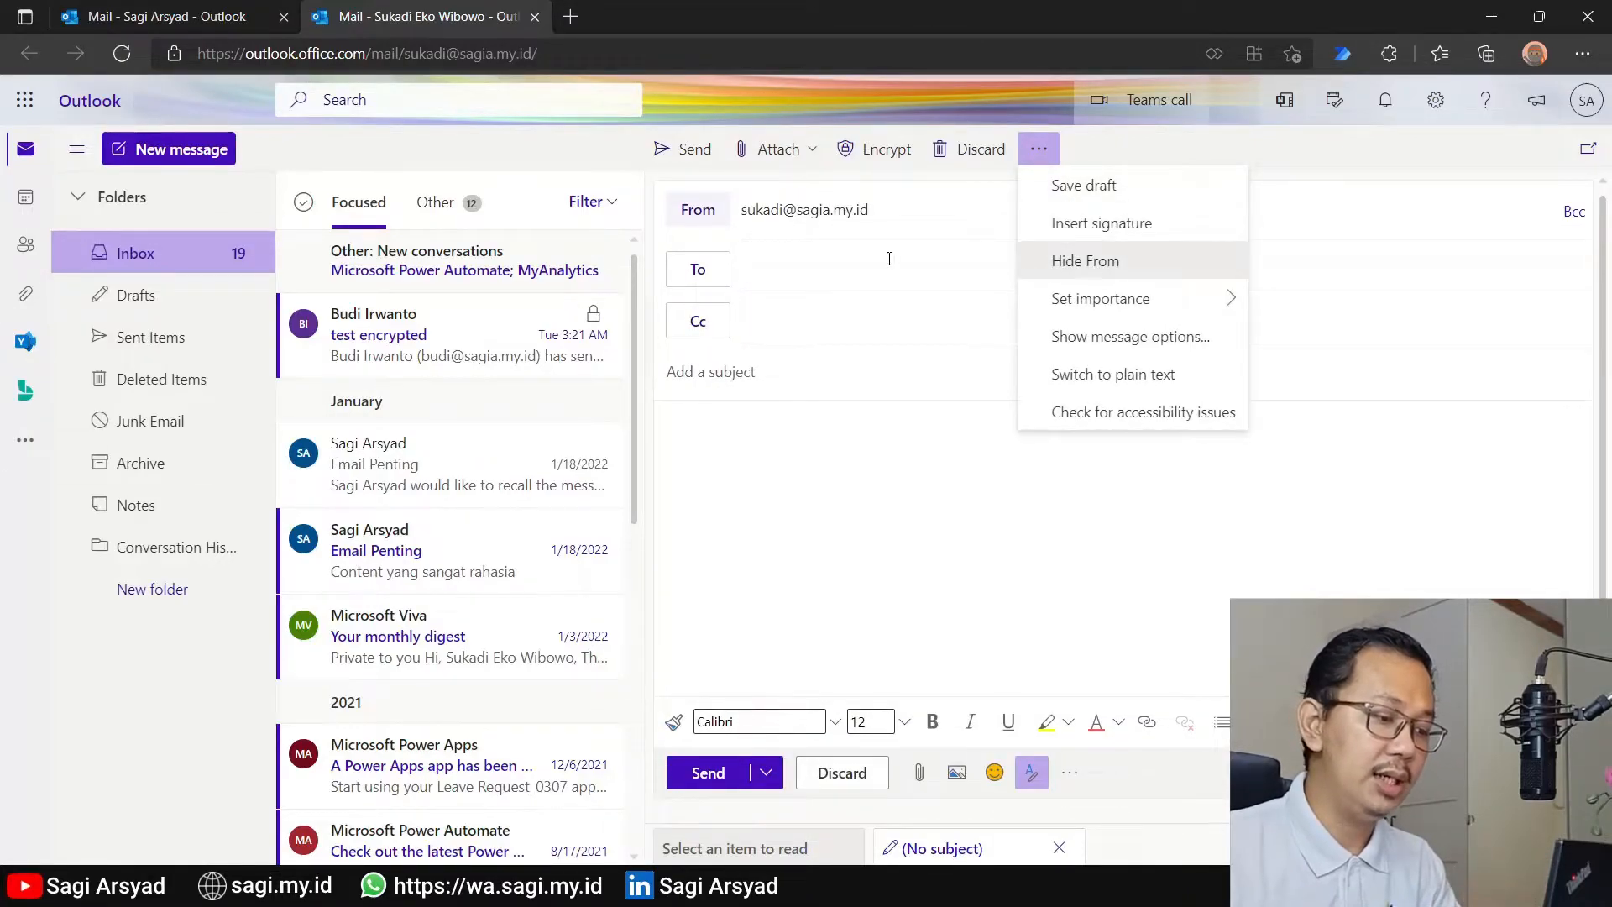
pyautogui.click(1093, 267)
# Send the test recipient a message with a subject naming the delegate and "tet" as the body, and open it in the recipient's inbox
pyautogui.click(836, 213)
pyautogui.write('iwan')
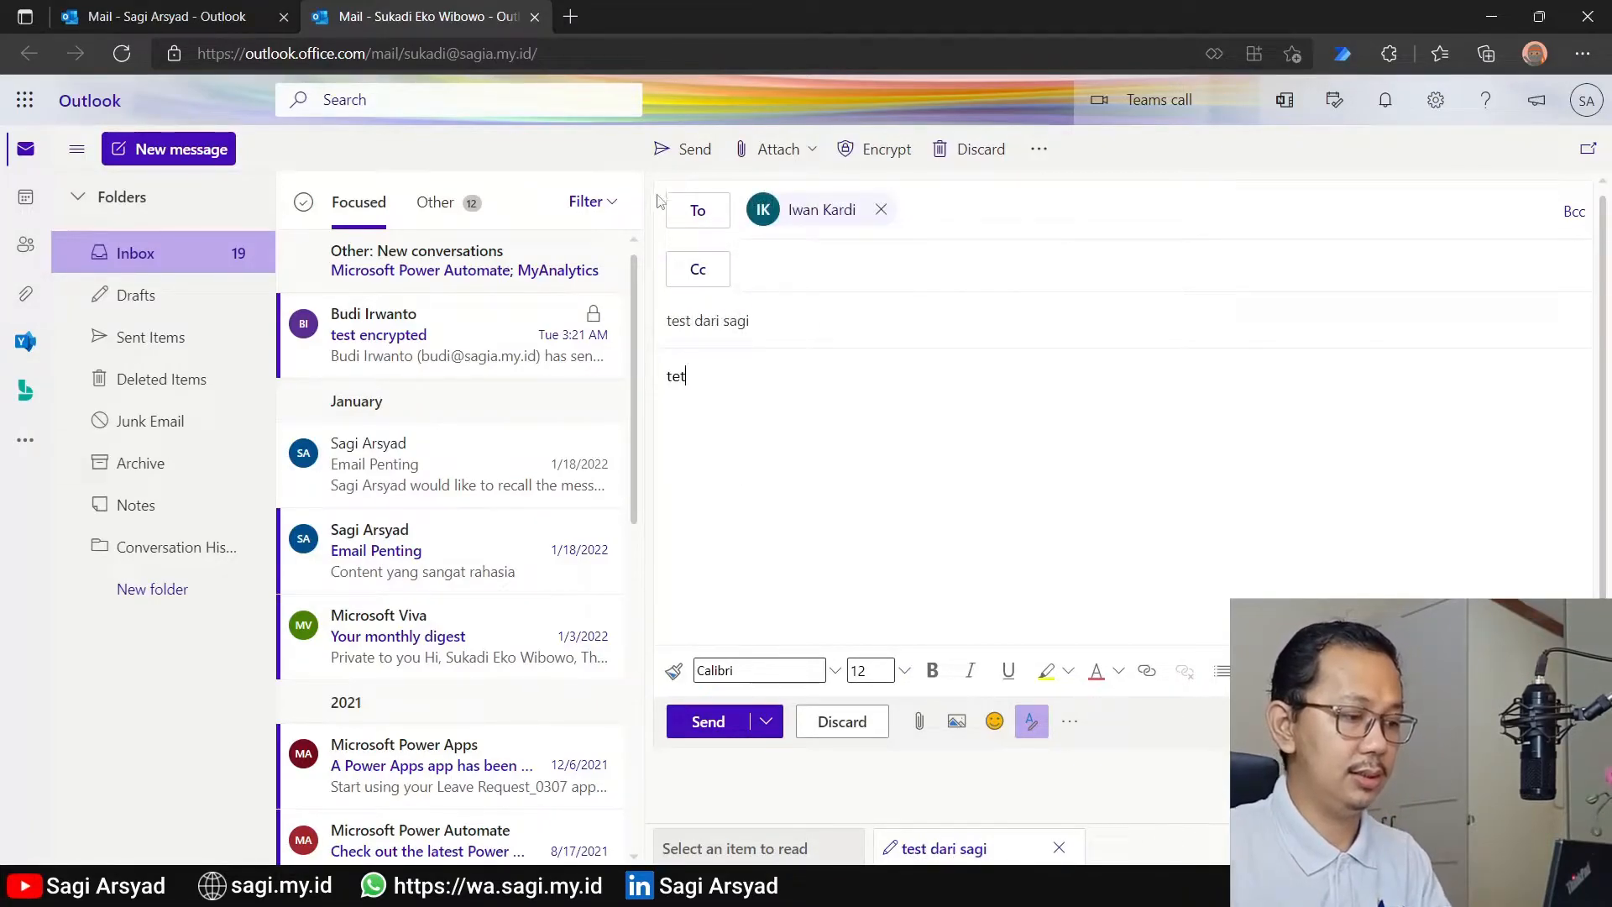
pyautogui.click(665, 155)
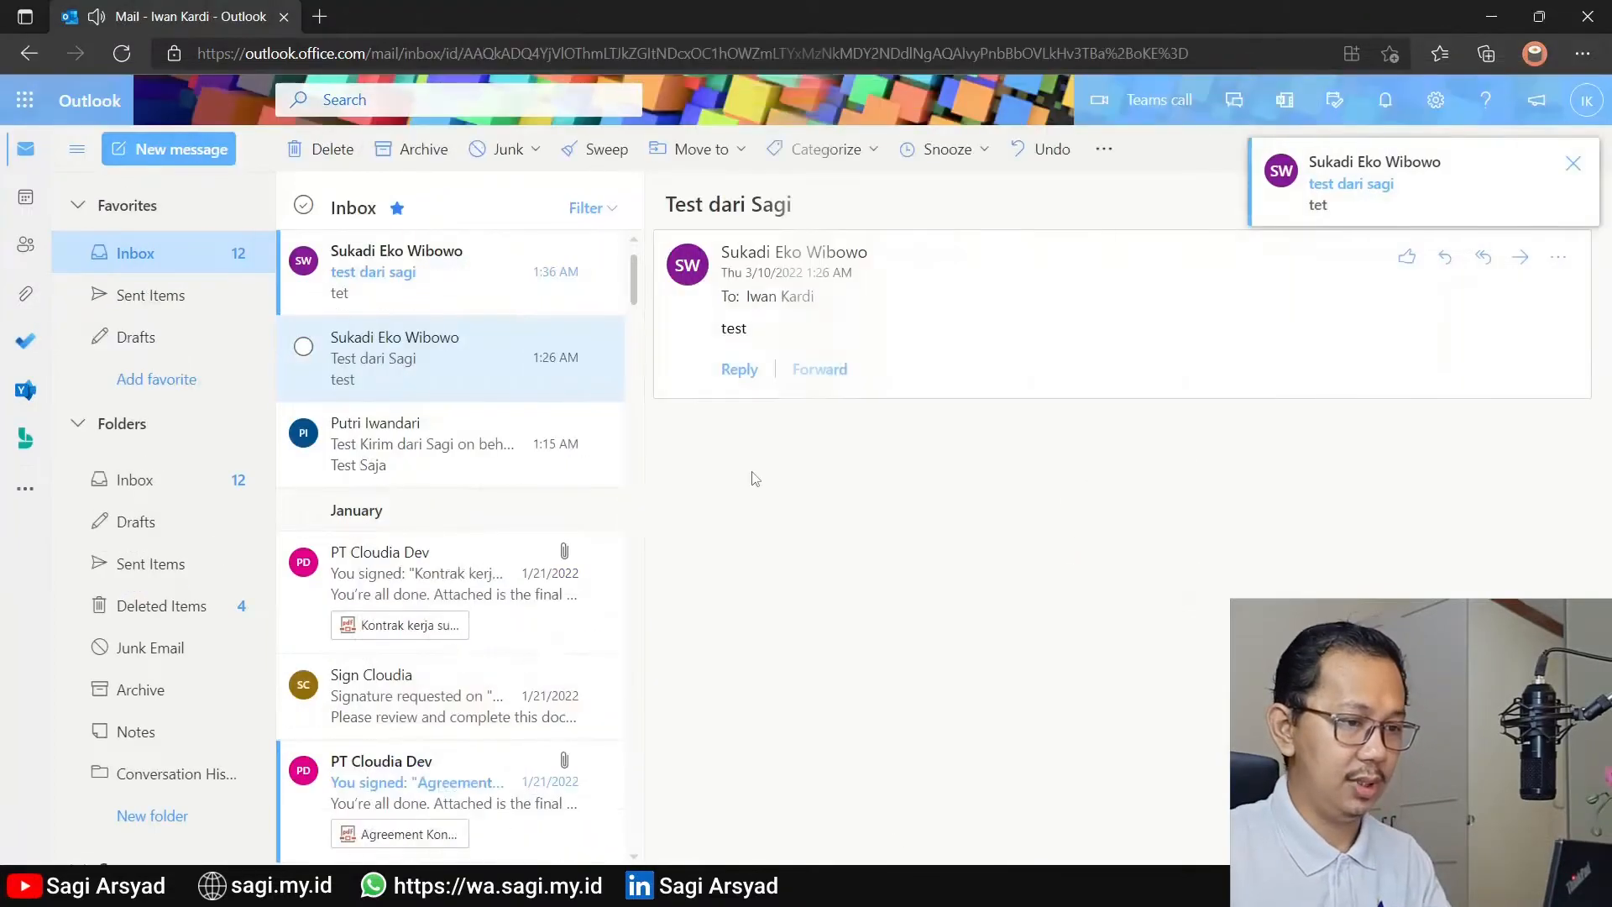
pyautogui.click(354, 294)
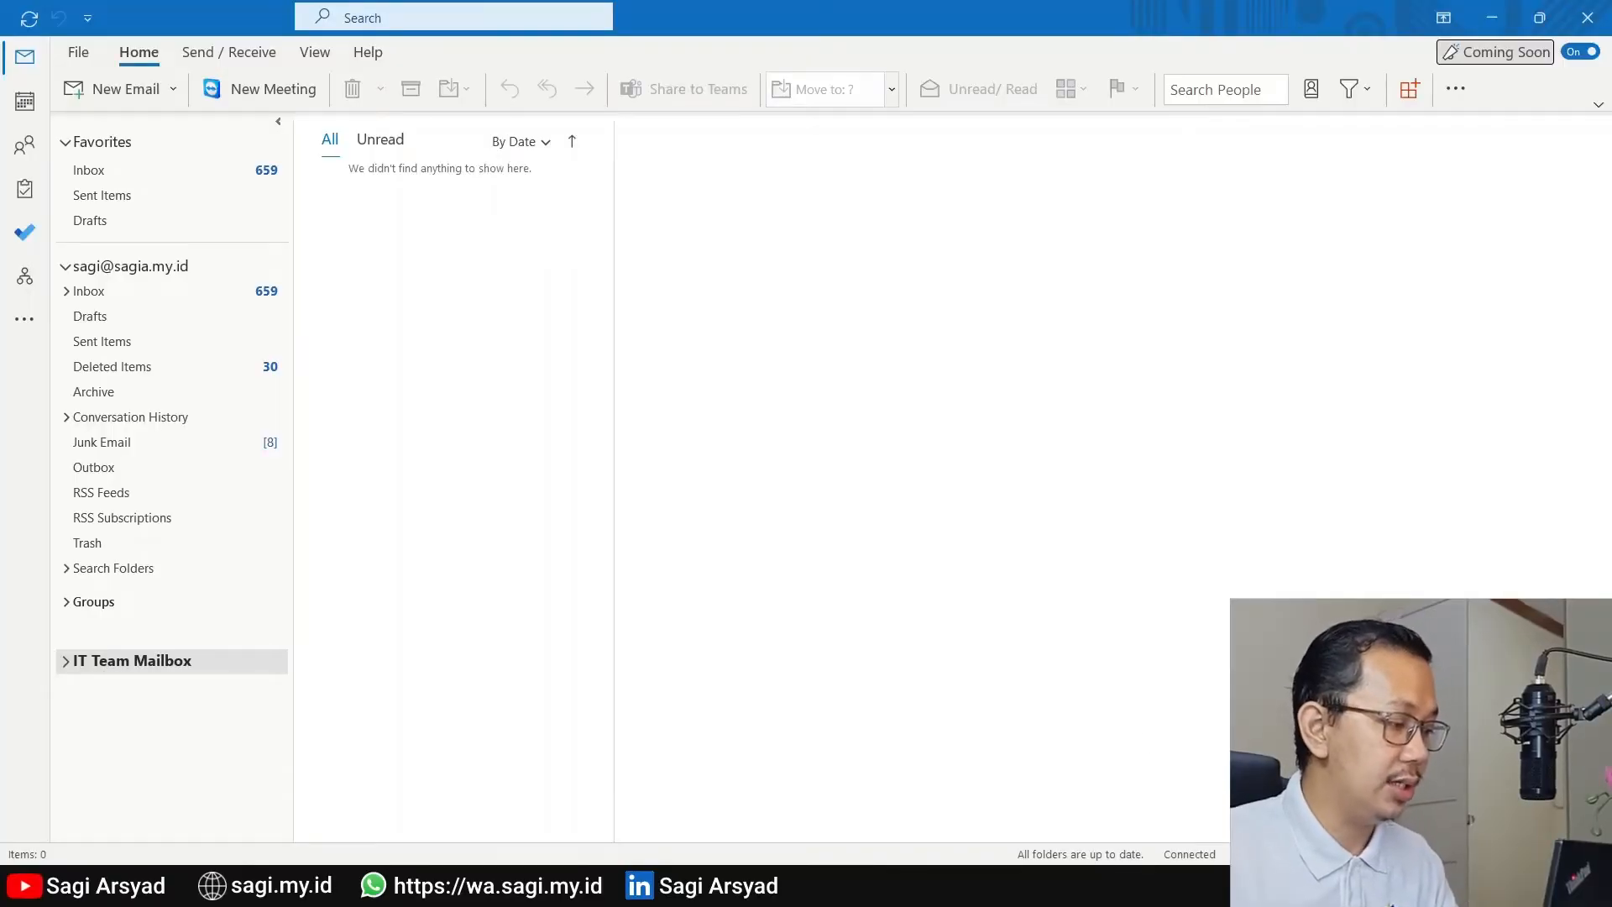
# In desktop Outlook, open Delegate Access for the account and add the recipient of the test emails as a delegate from the address list
pyautogui.click(104, 288)
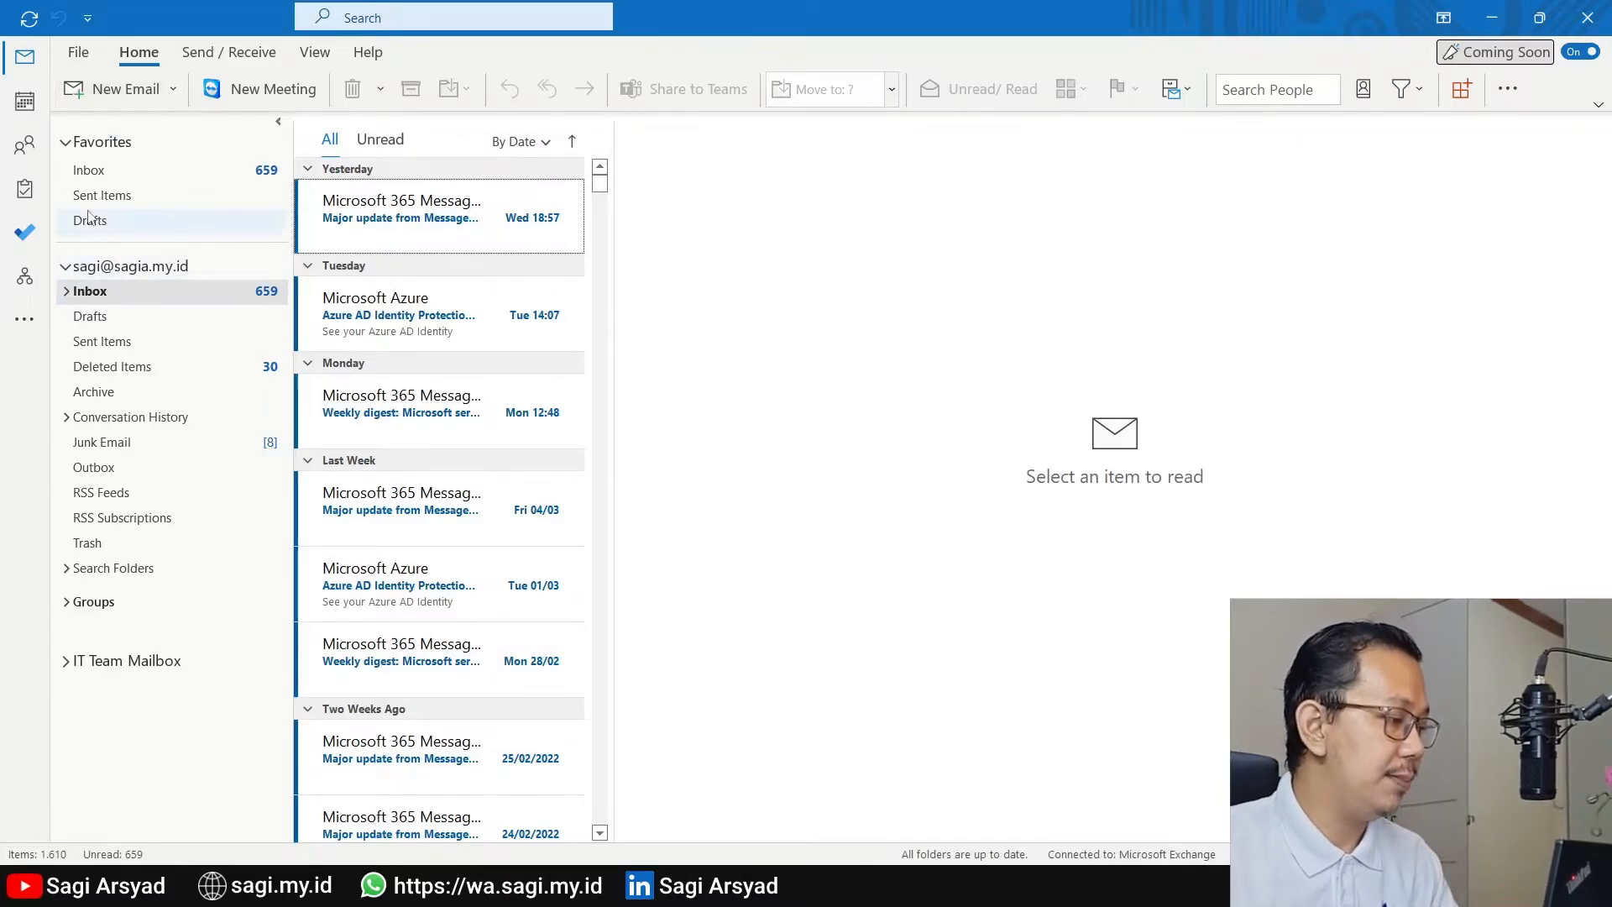
pyautogui.click(78, 54)
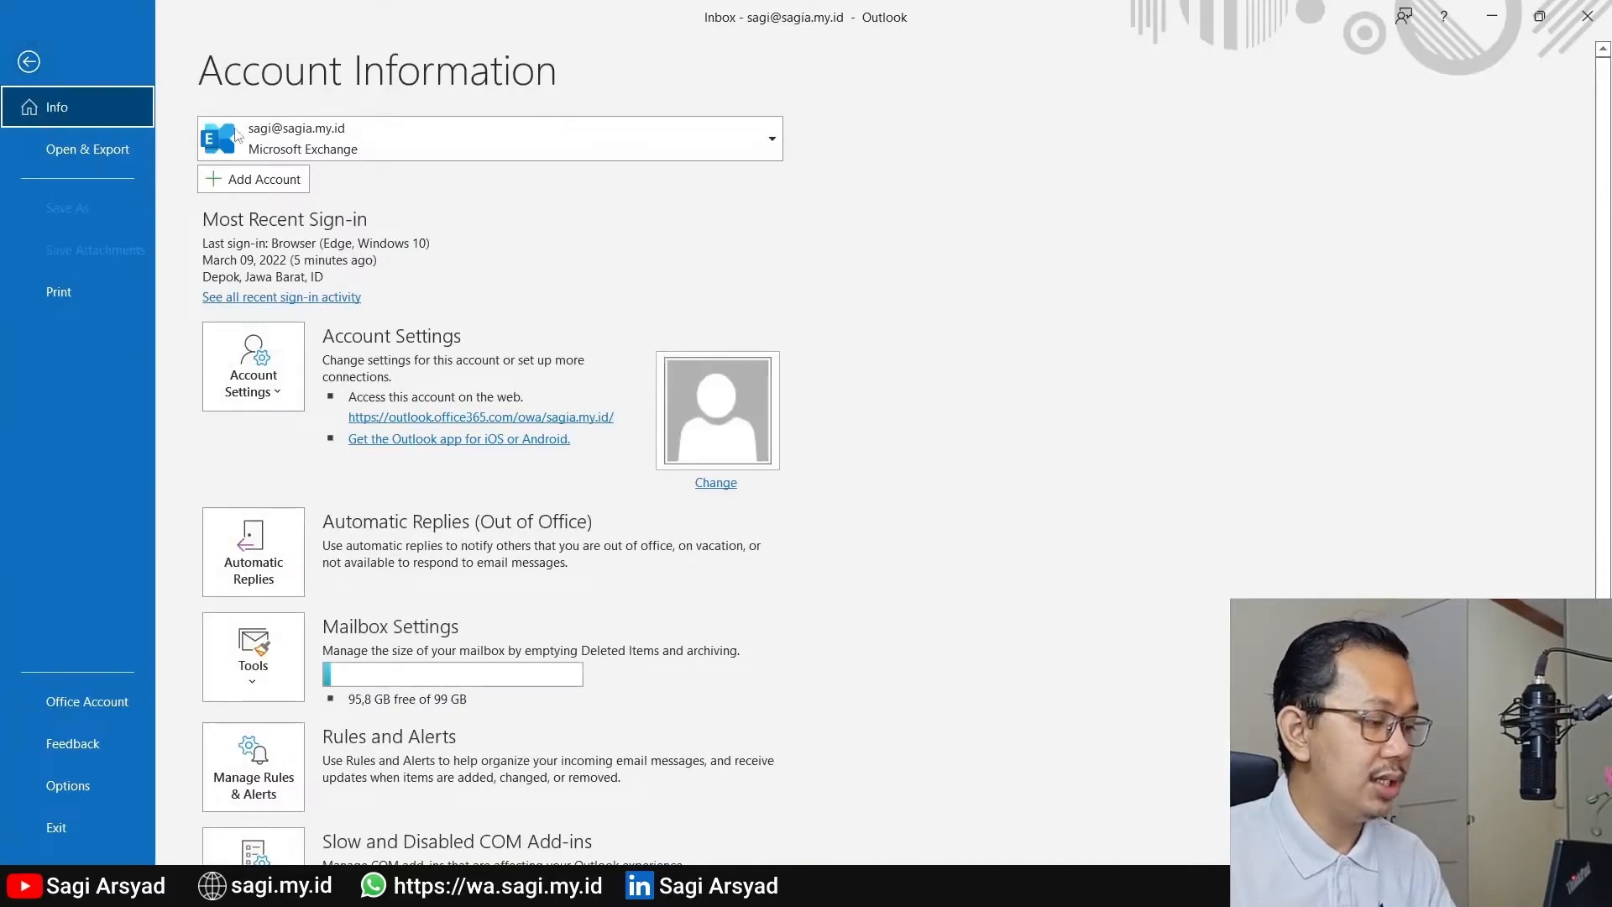
pyautogui.click(271, 370)
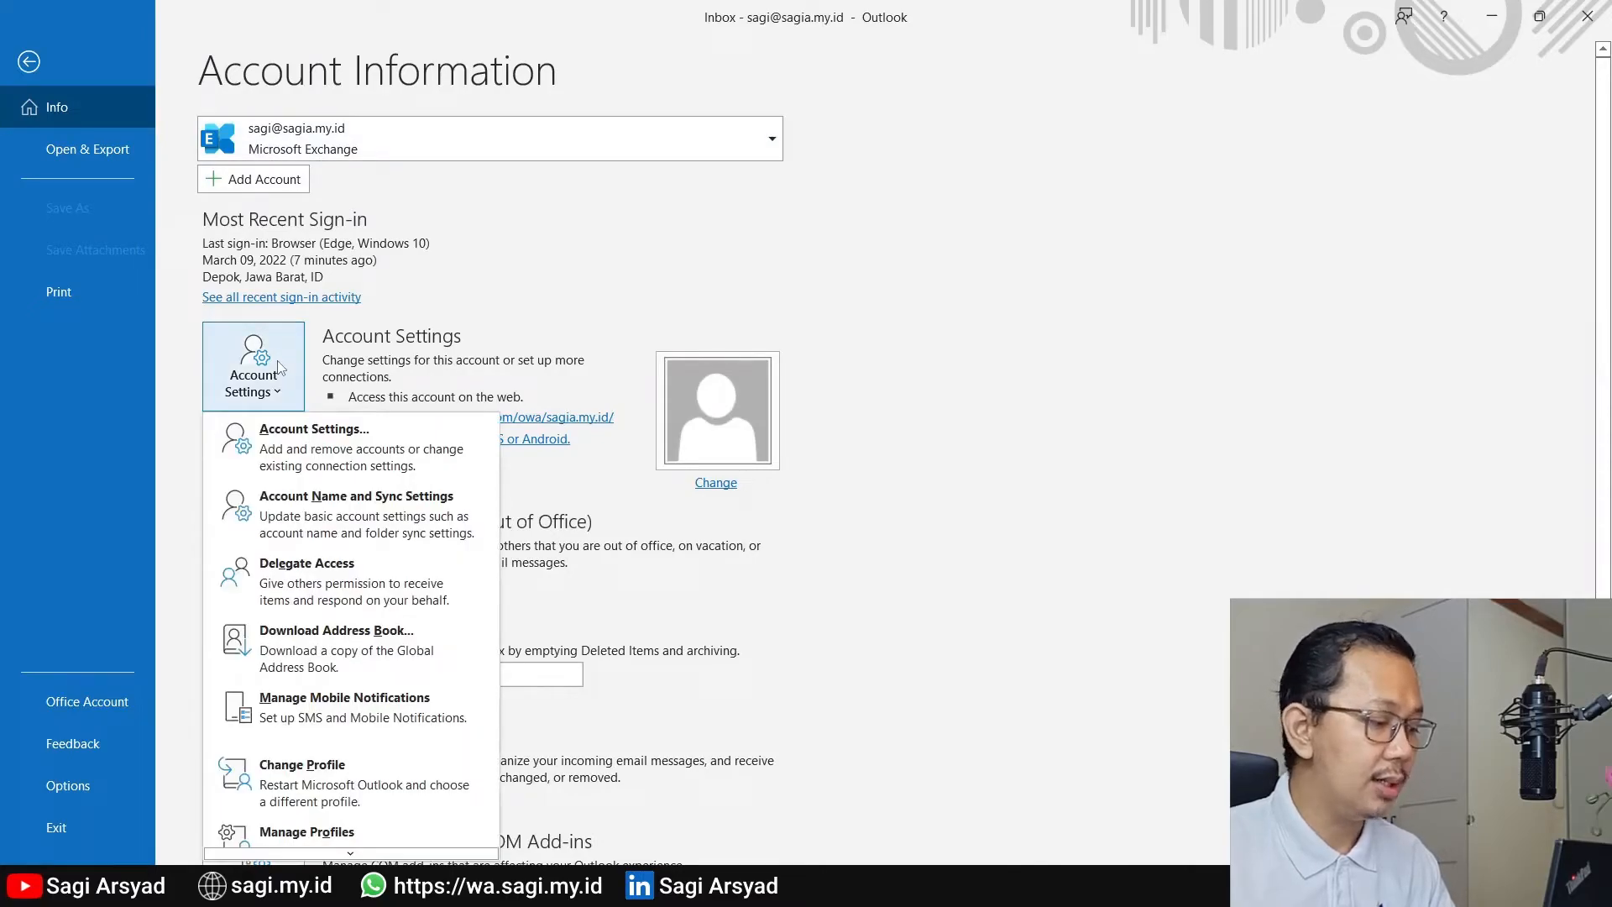
pyautogui.click(339, 594)
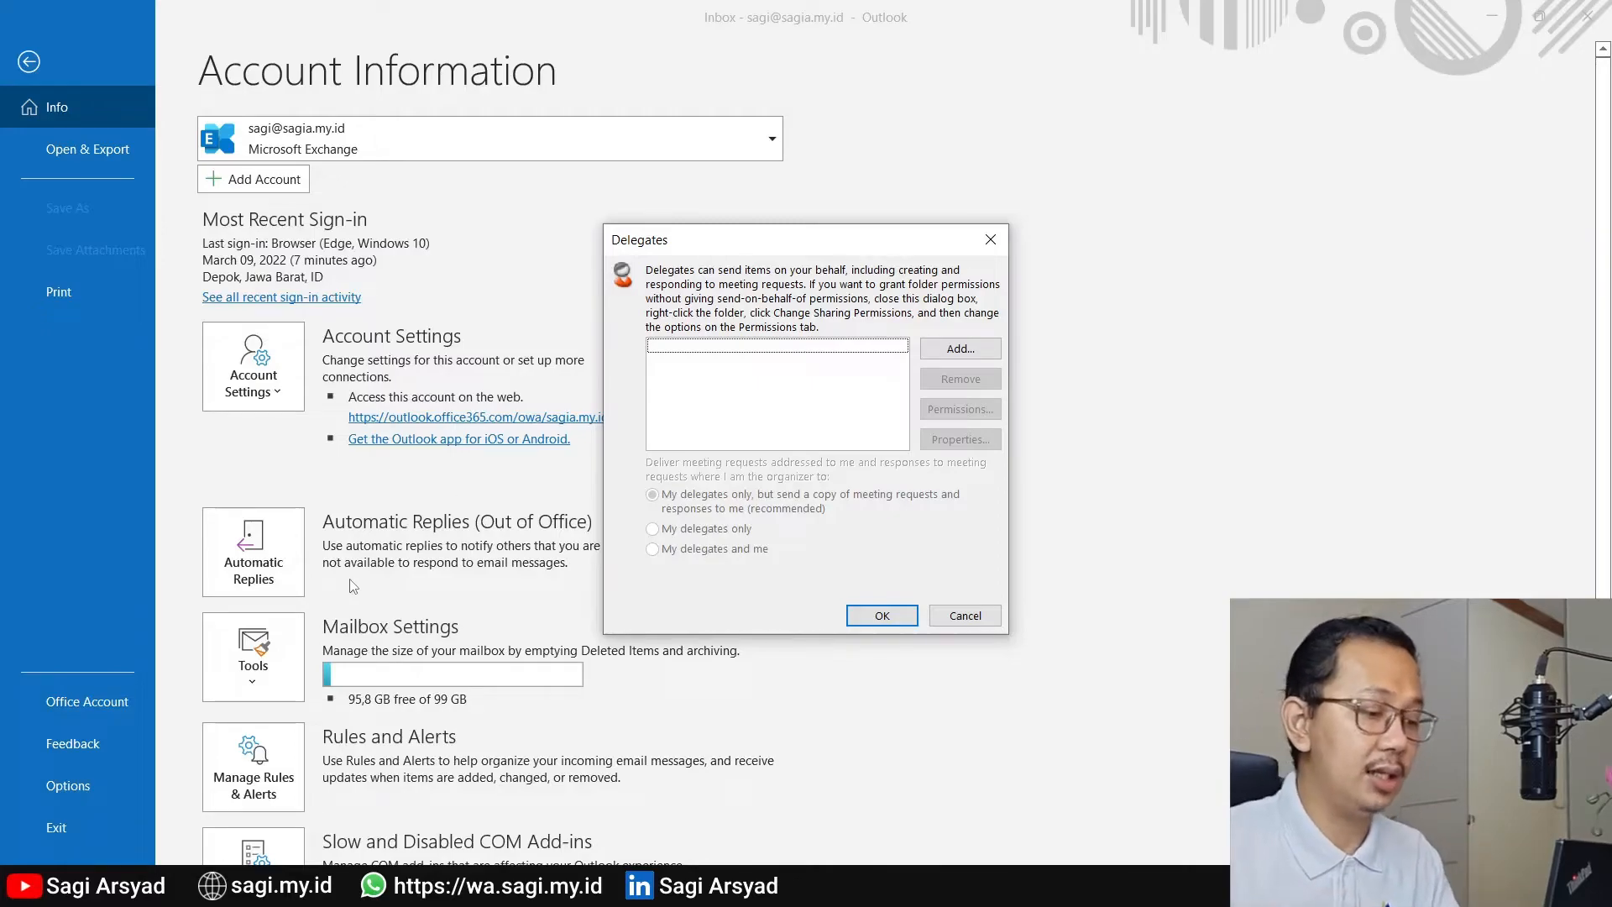
pyautogui.click(942, 356)
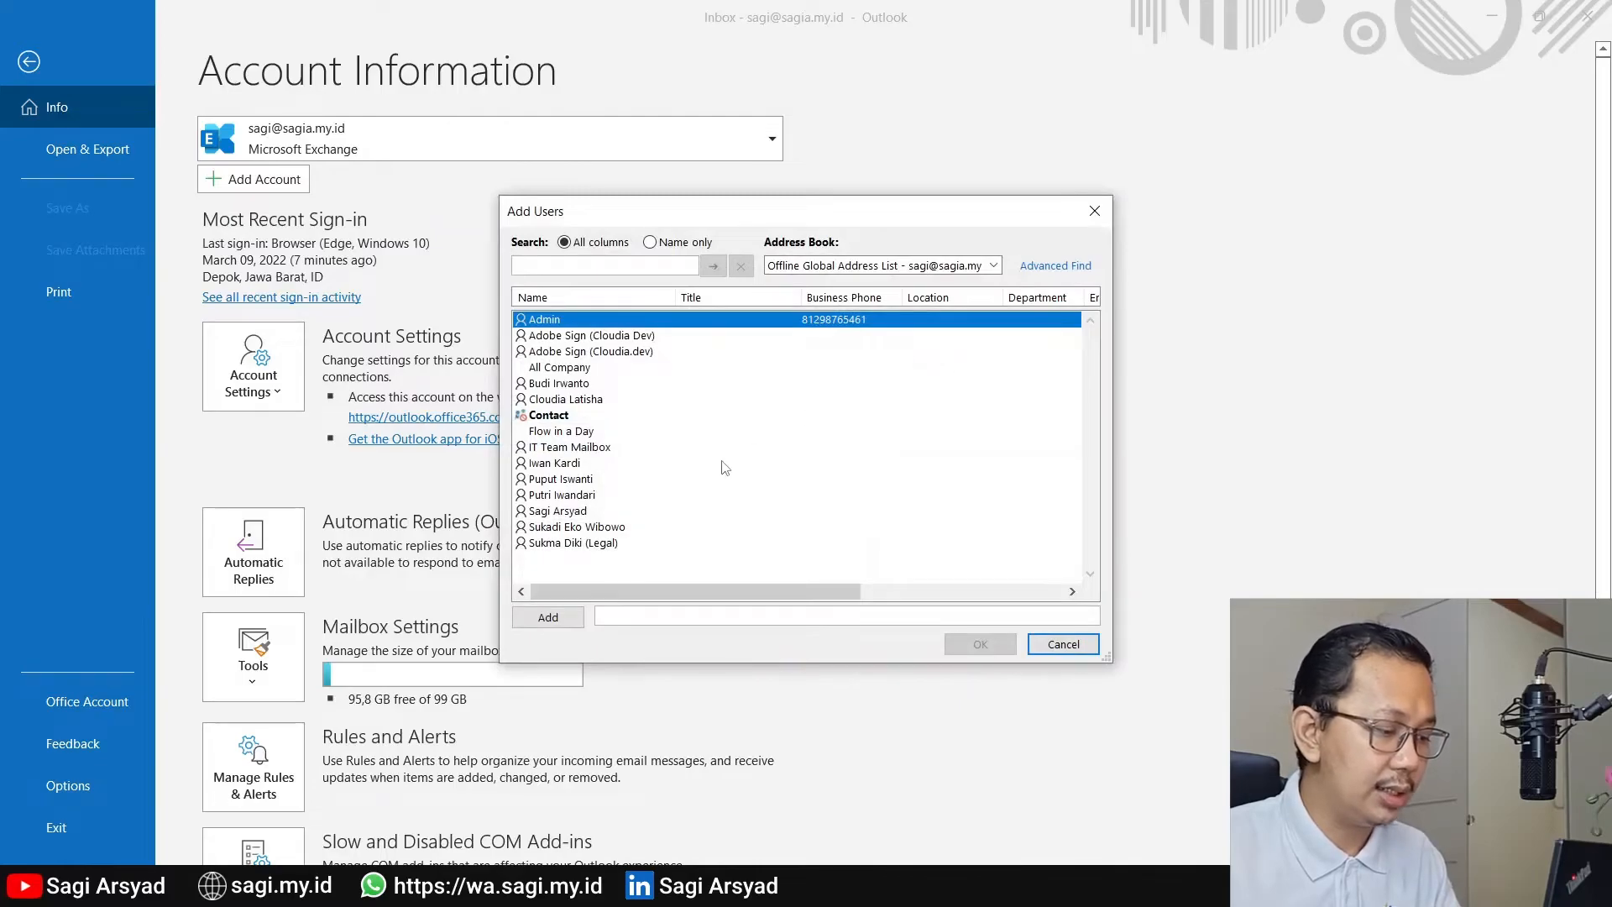
pyautogui.click(576, 464)
pyautogui.click(583, 630)
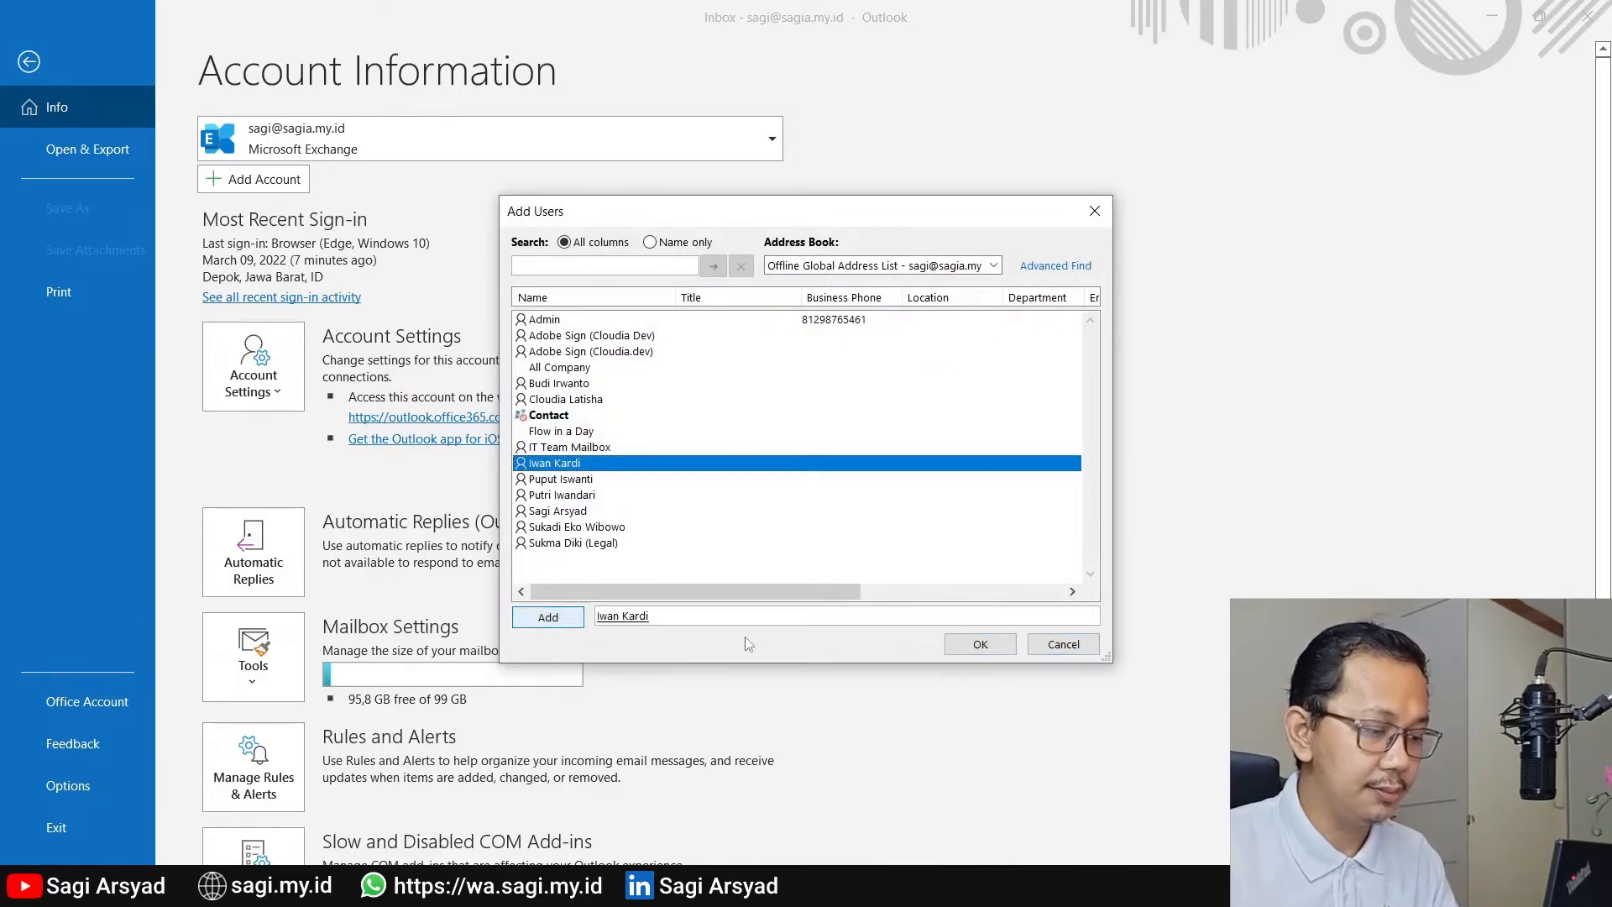
pyautogui.click(972, 652)
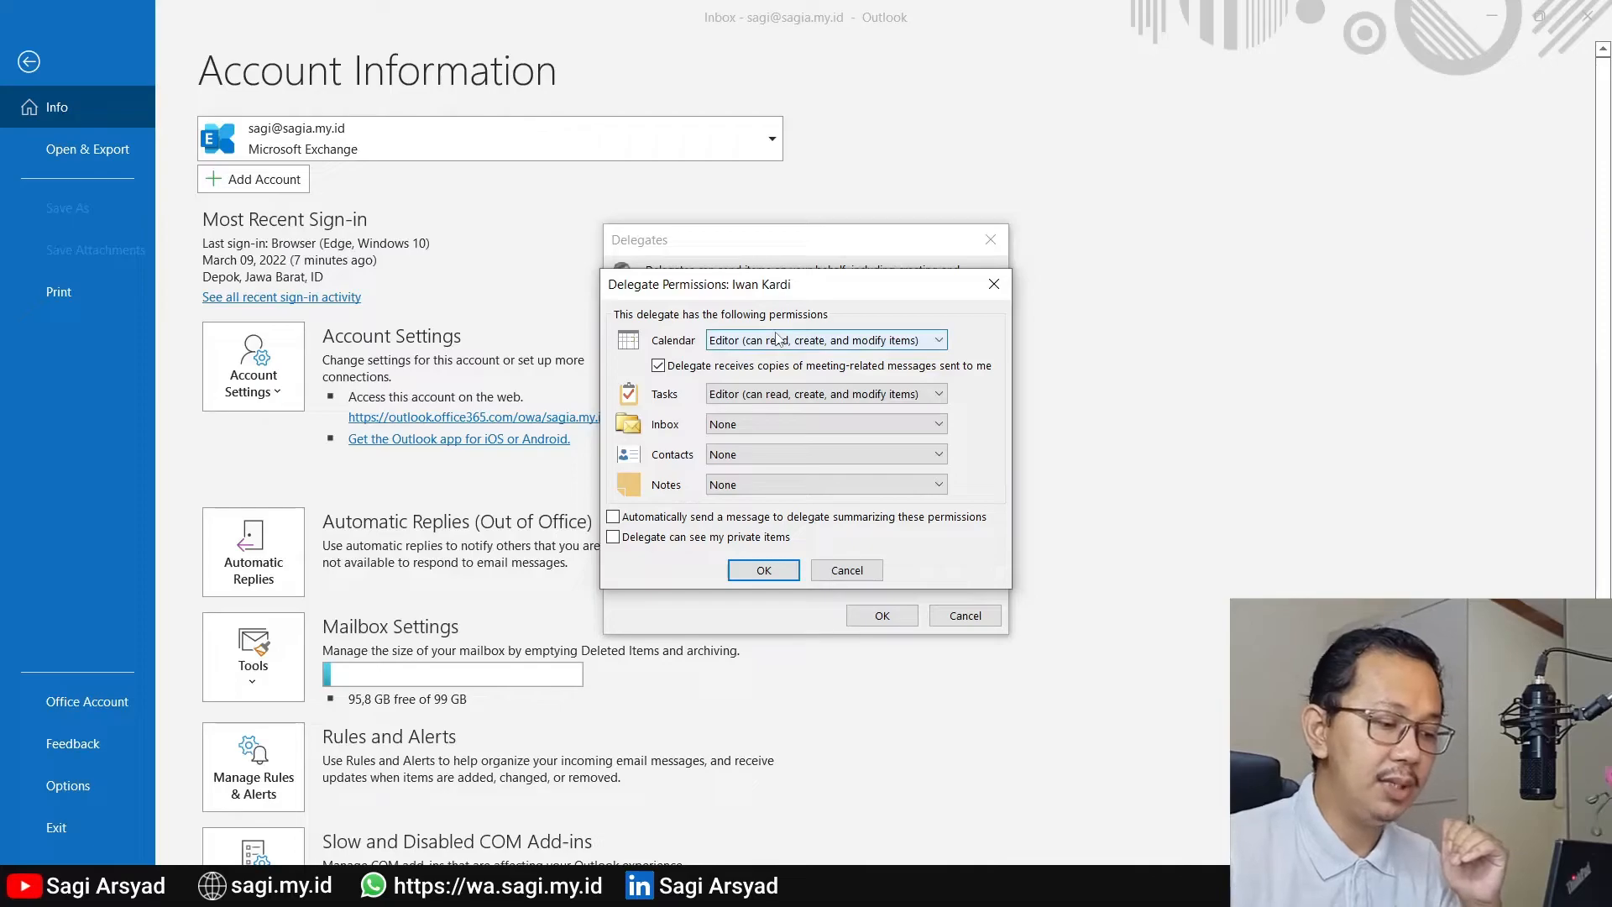
# Open the choices of Inbox permission level for the new delegate
pyautogui.click(768, 422)
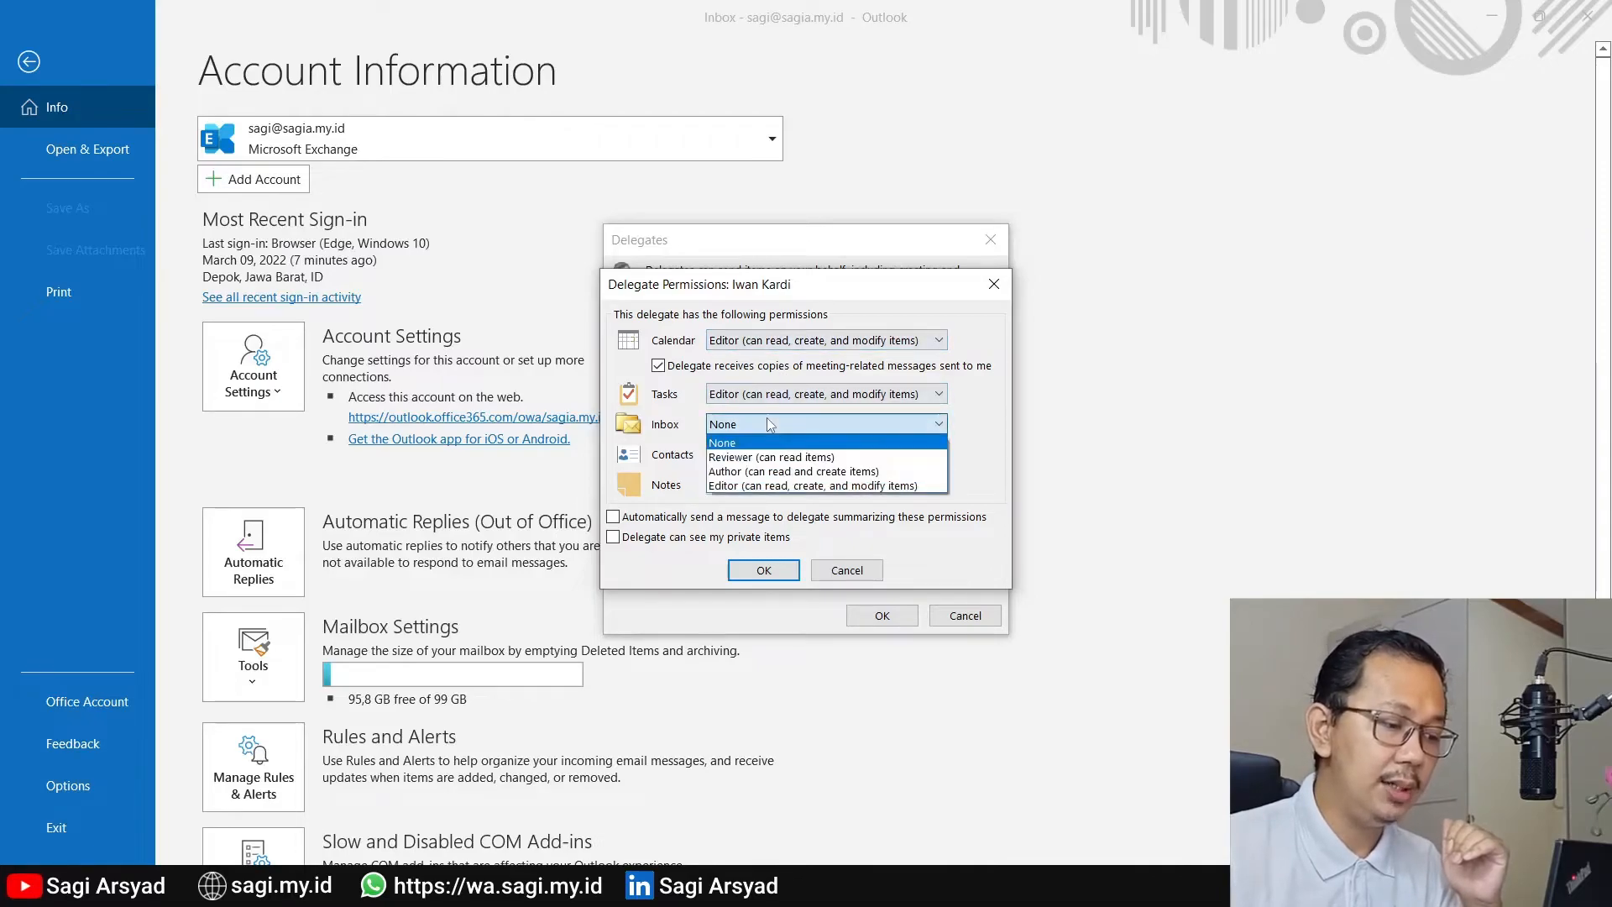